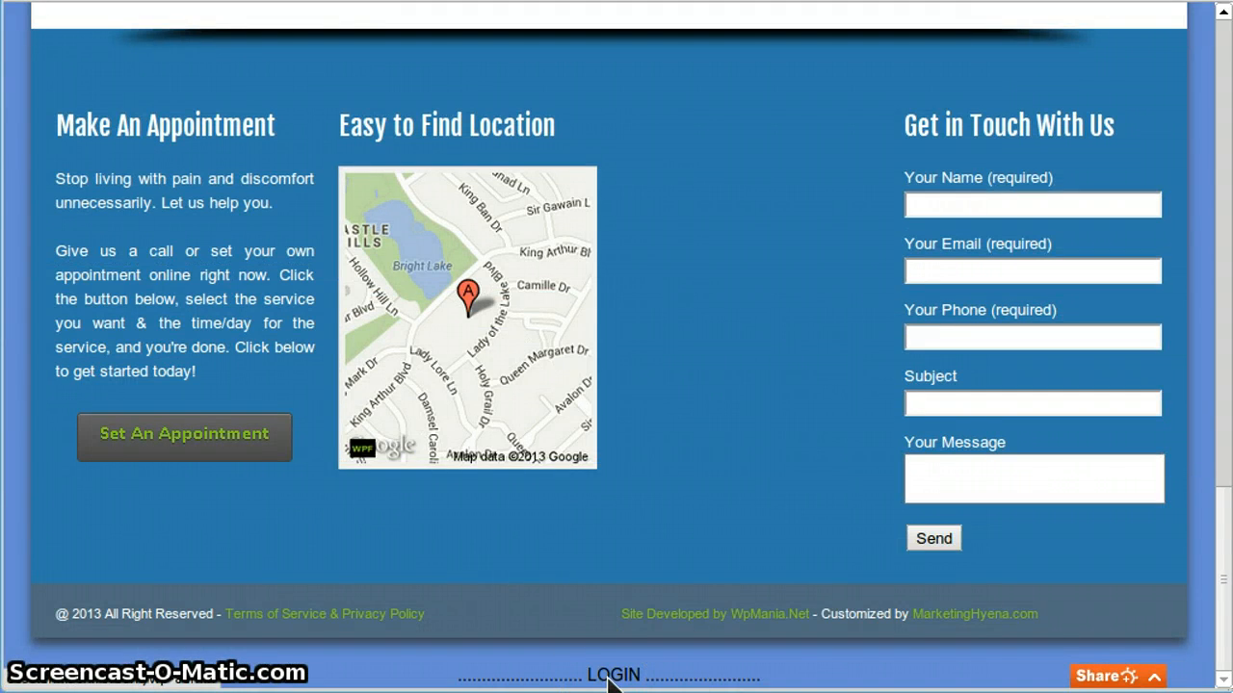
- Open the site's login page and log in to the WordPress dashboard with the prefilled administrator credentials
click(612, 675)
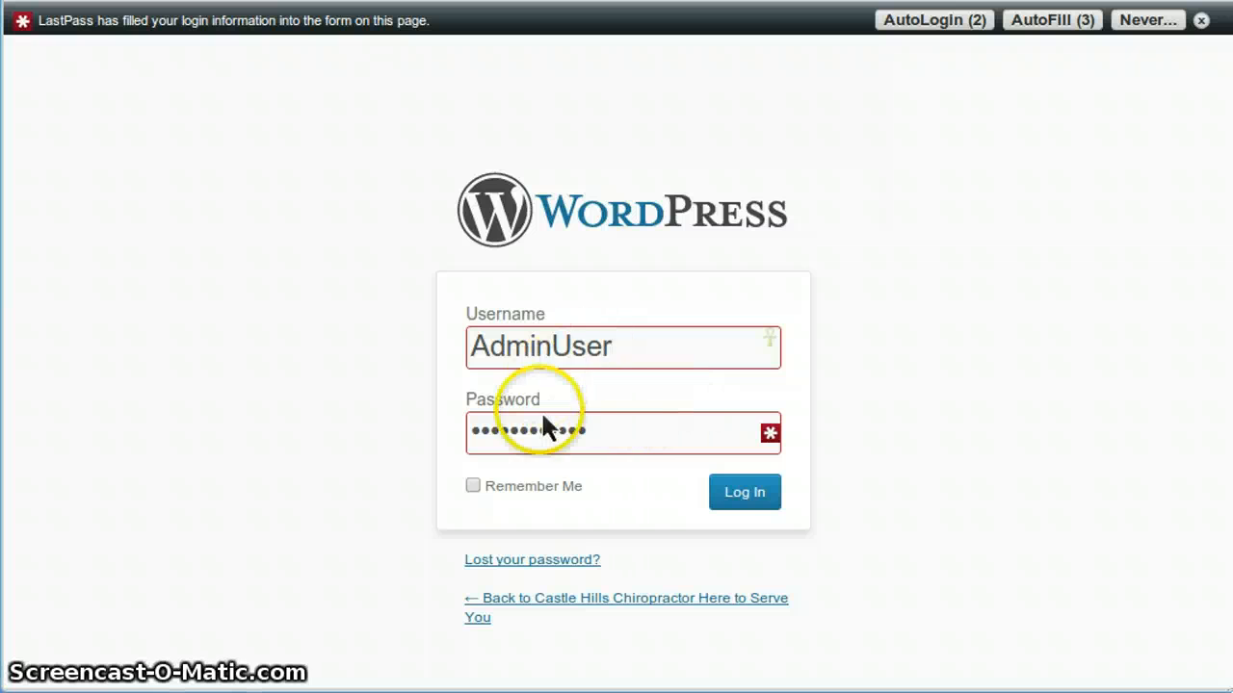
click(747, 496)
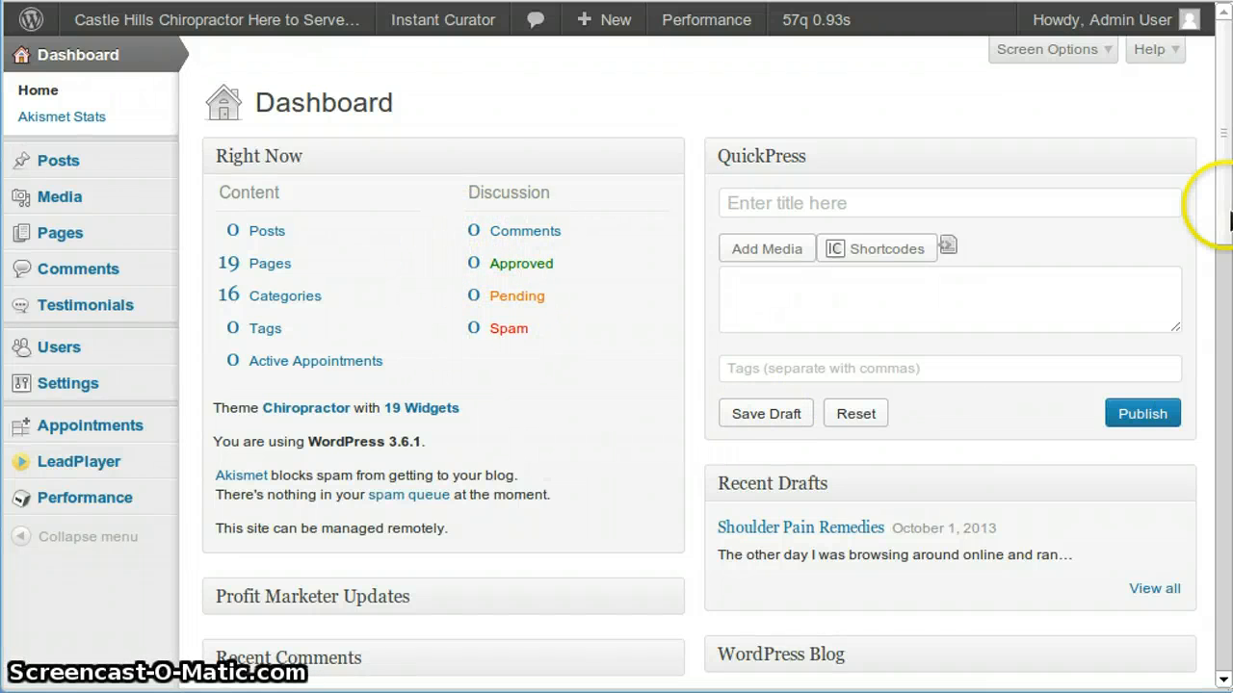
mouse_move(1225, 210)
mouse_down()
mouse_move(1225, 400)
mouse_move(1225, 211)
mouse_up()
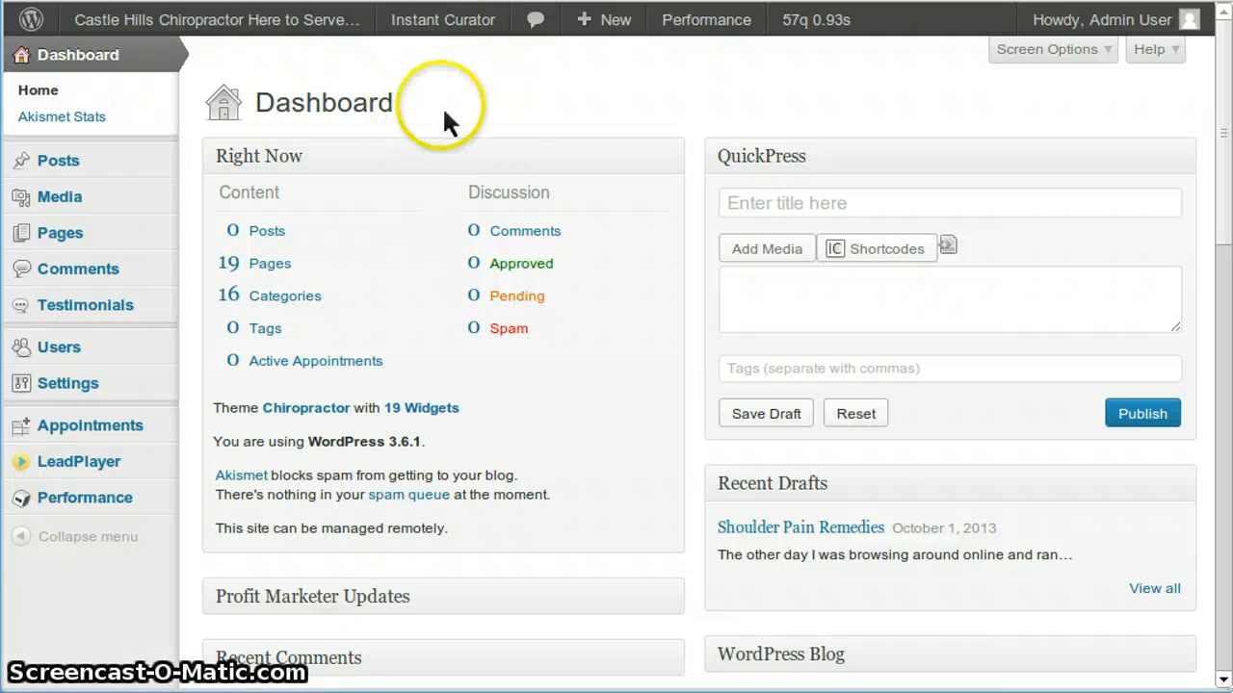
- Create a new blog post and title it "Neck Pain Remedies"
mouse_move(57, 163)
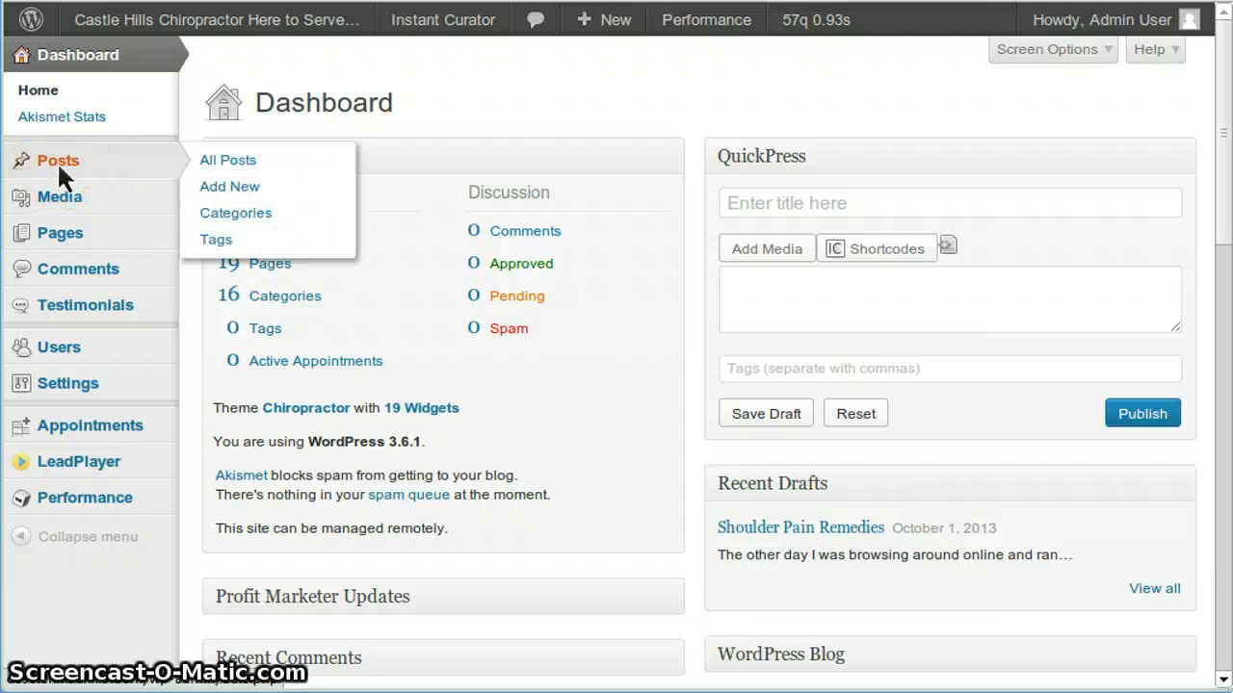
click(242, 189)
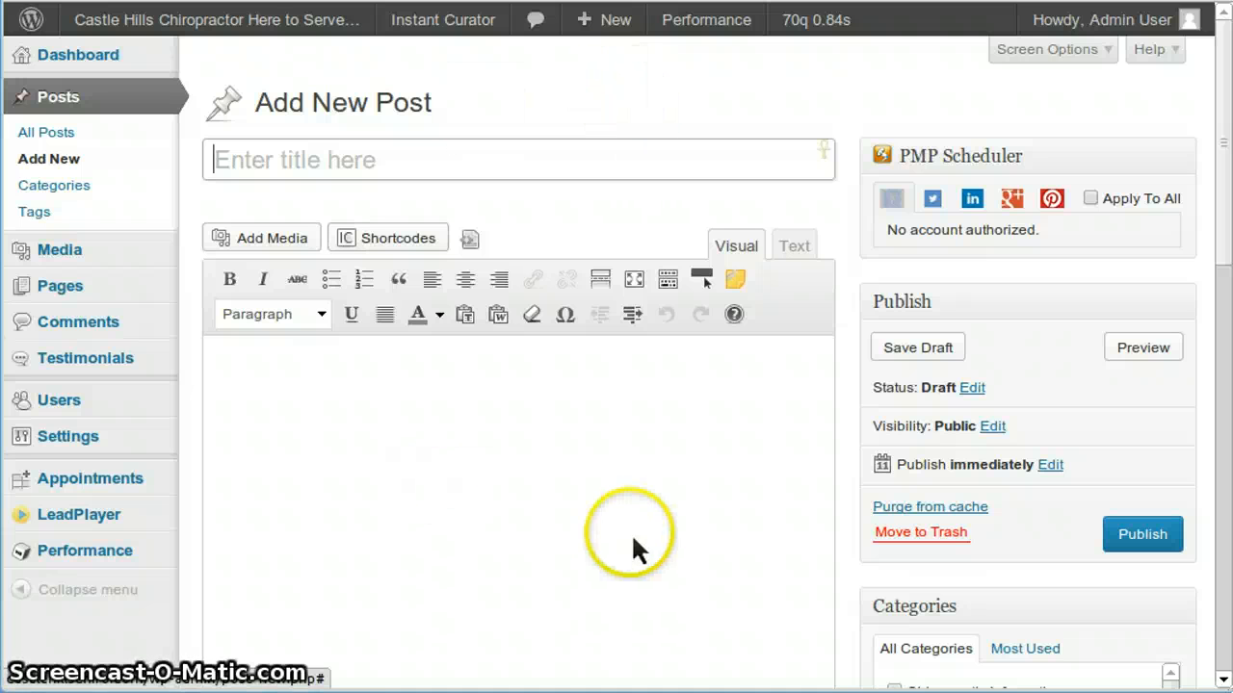
click(402, 169)
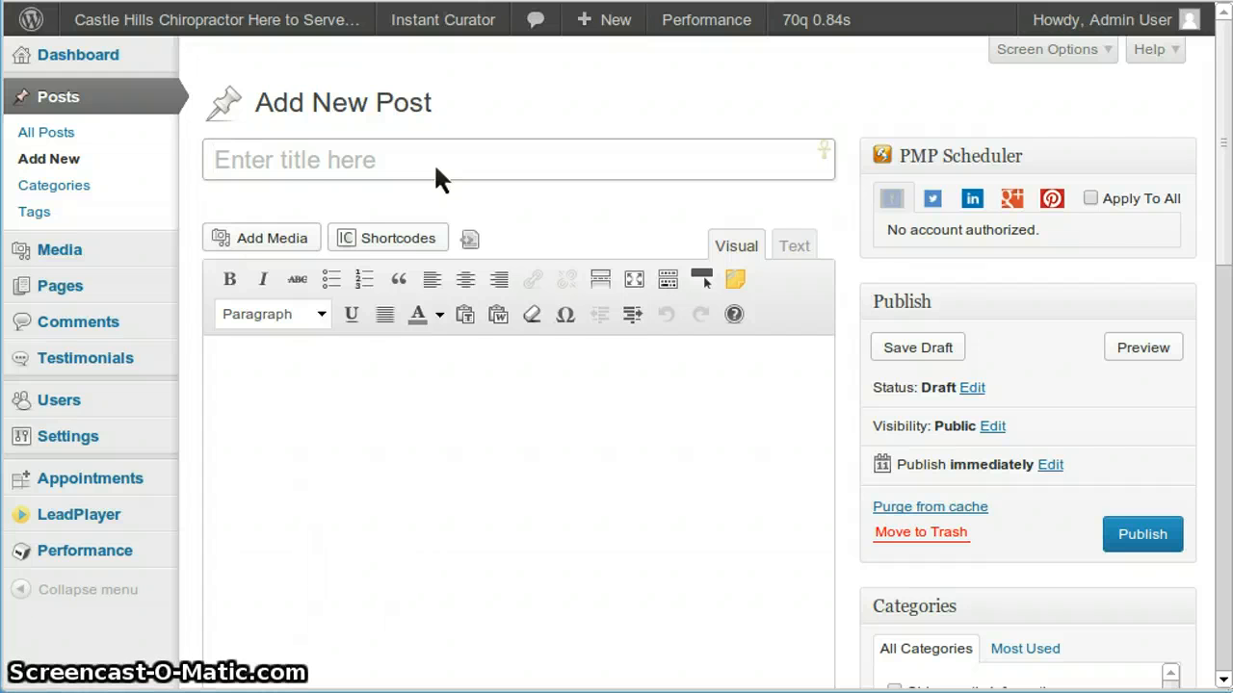
text(Neck Pain)
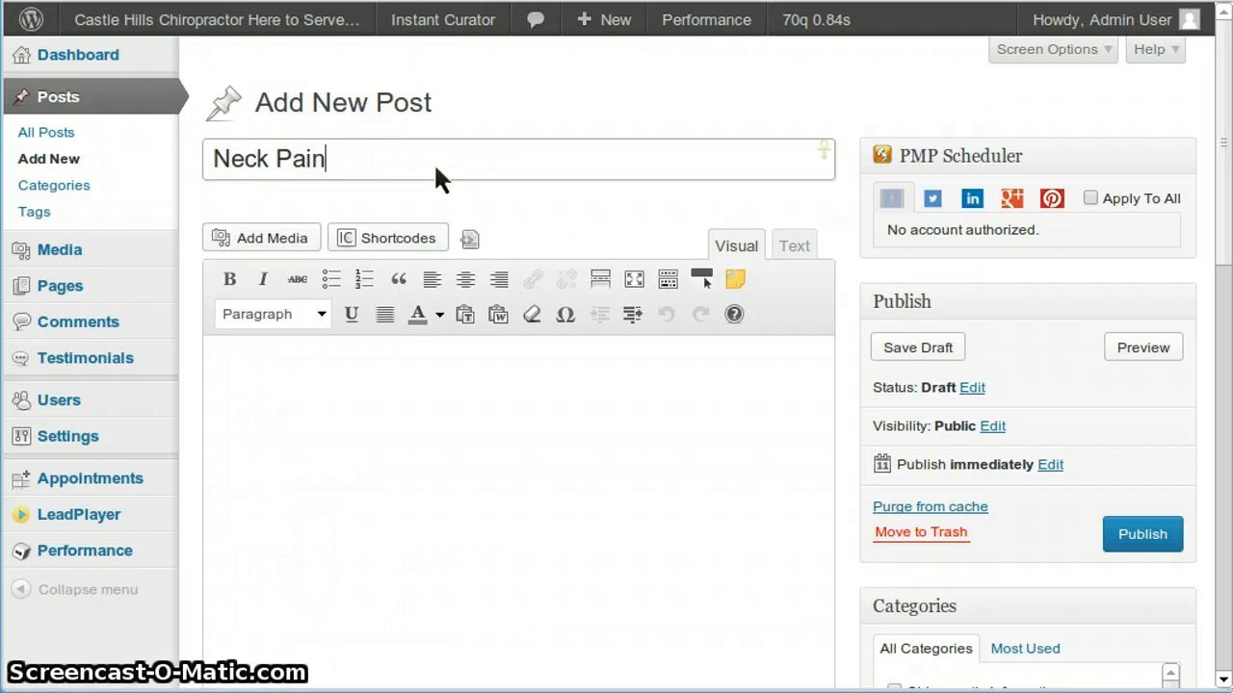
text( Remem)
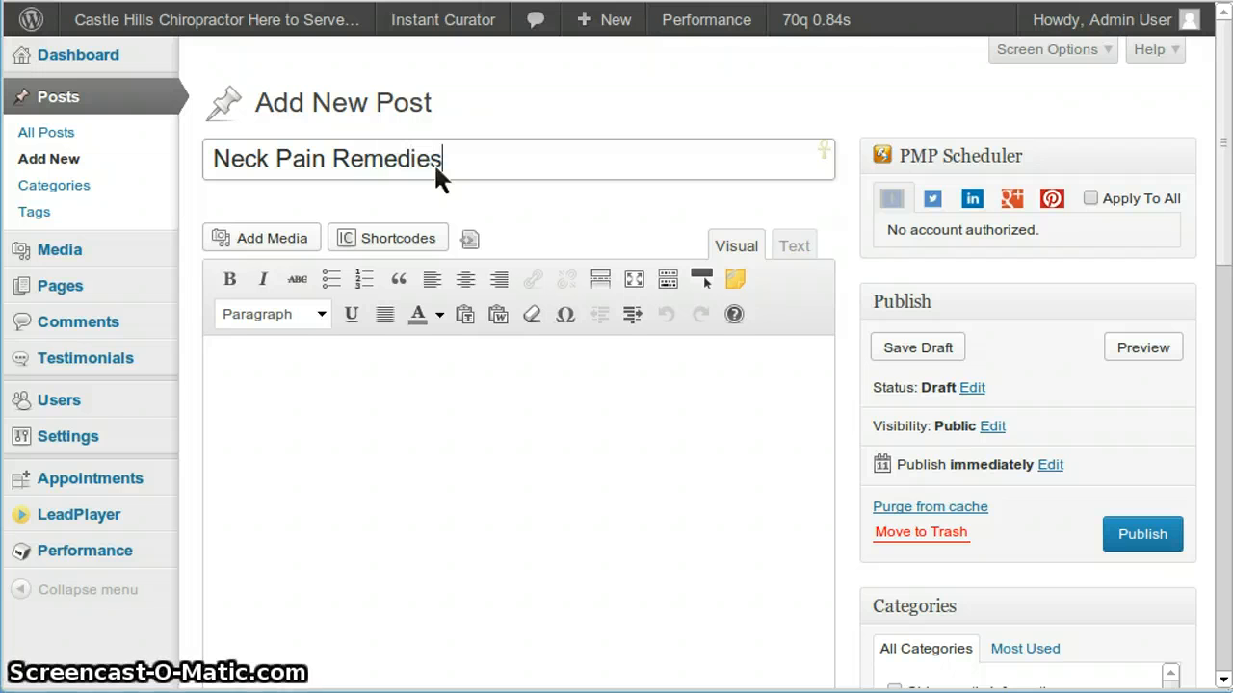
key(Tab)
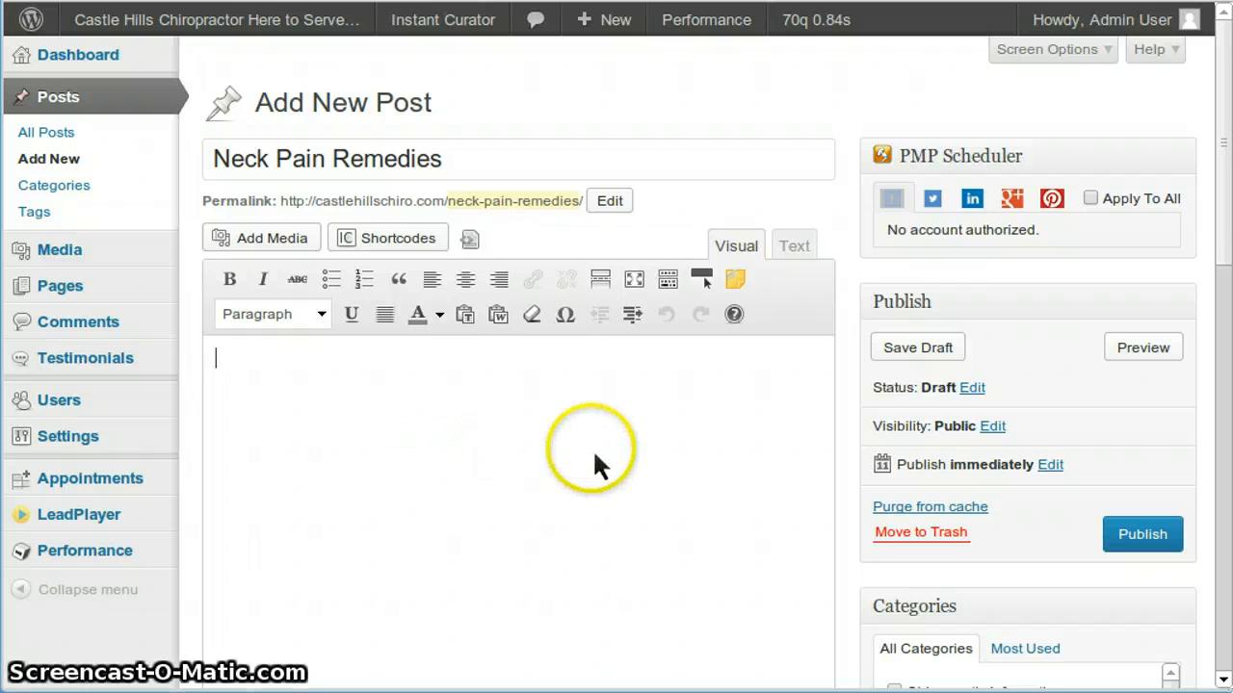
drag(1229, 197, 1223, 297)
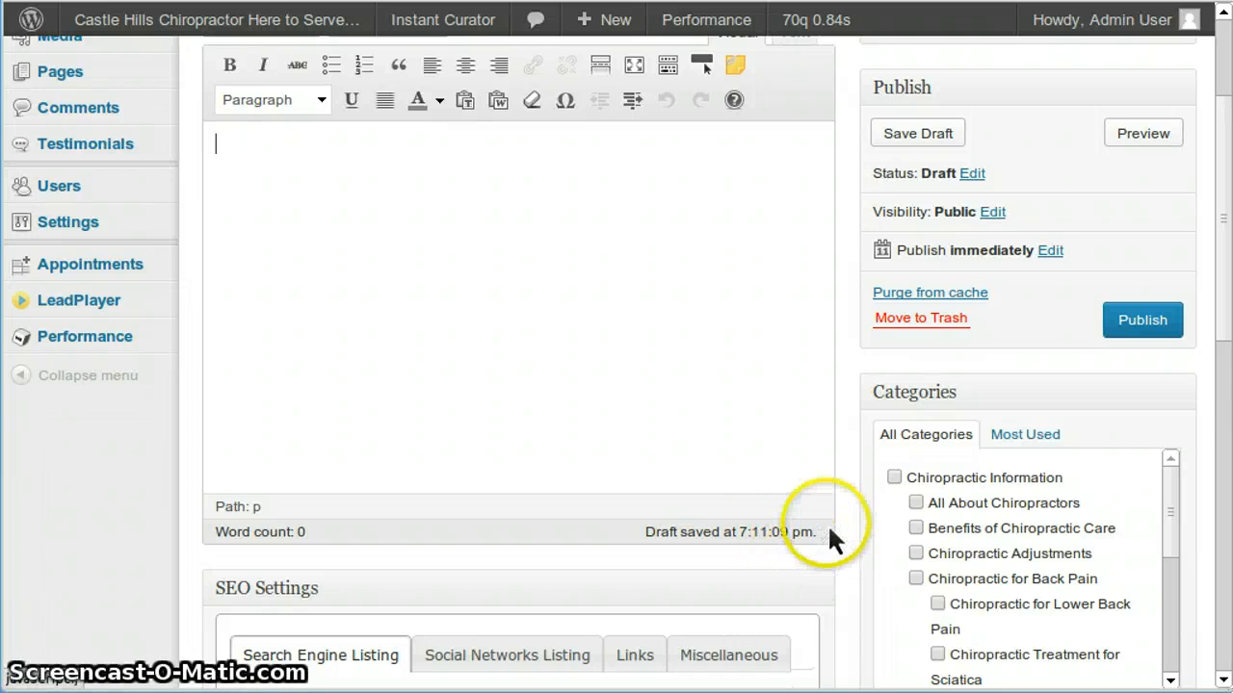
drag(1229, 339, 1224, 240)
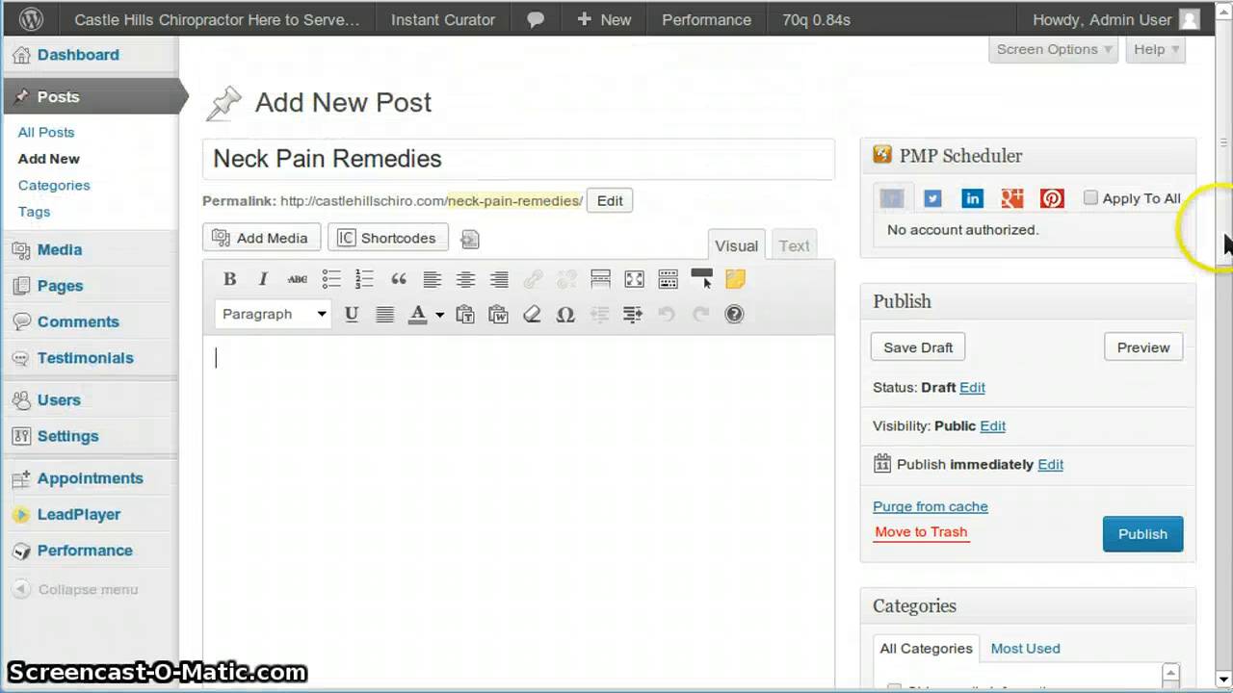
click(459, 429)
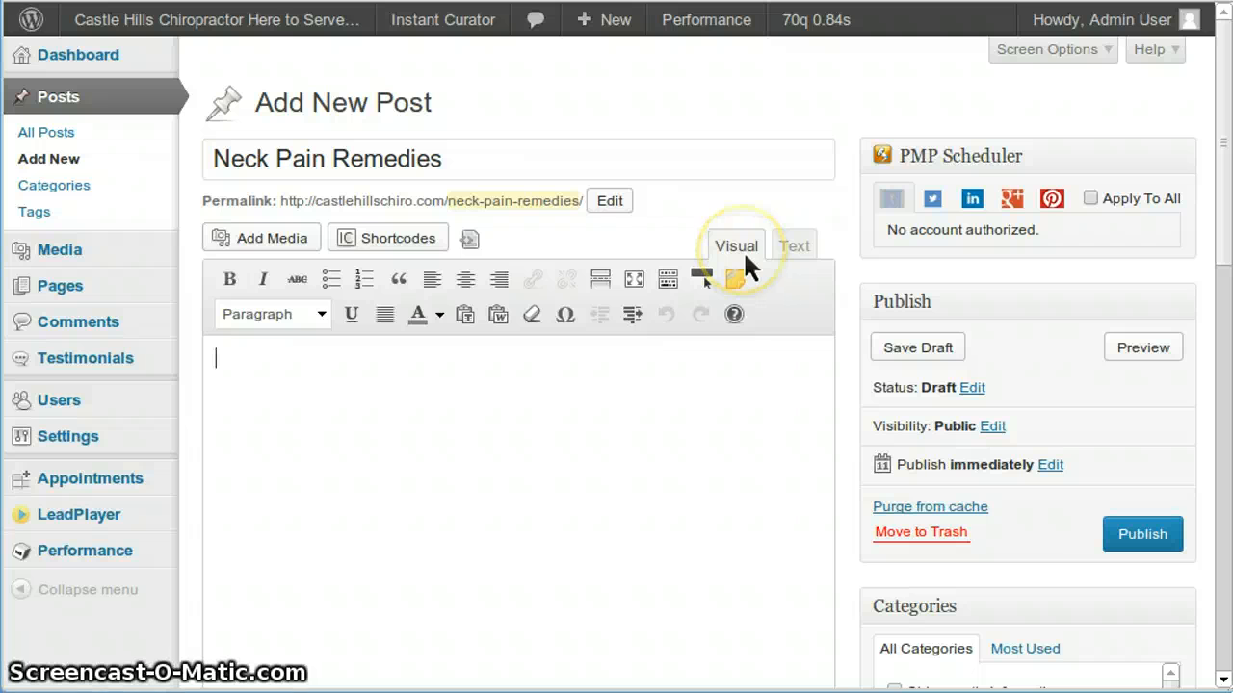
- In the post body's HTML source, write "This is My First Heading" enclosed in h2 tags
click(794, 246)
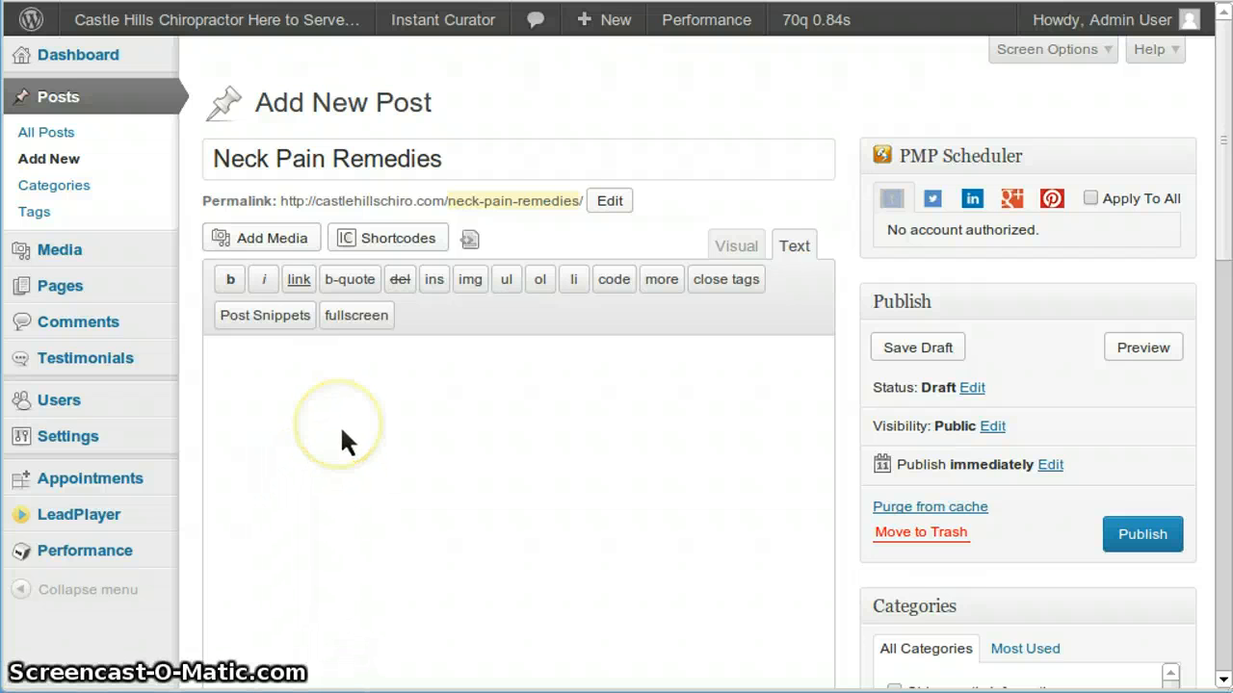
click(355, 462)
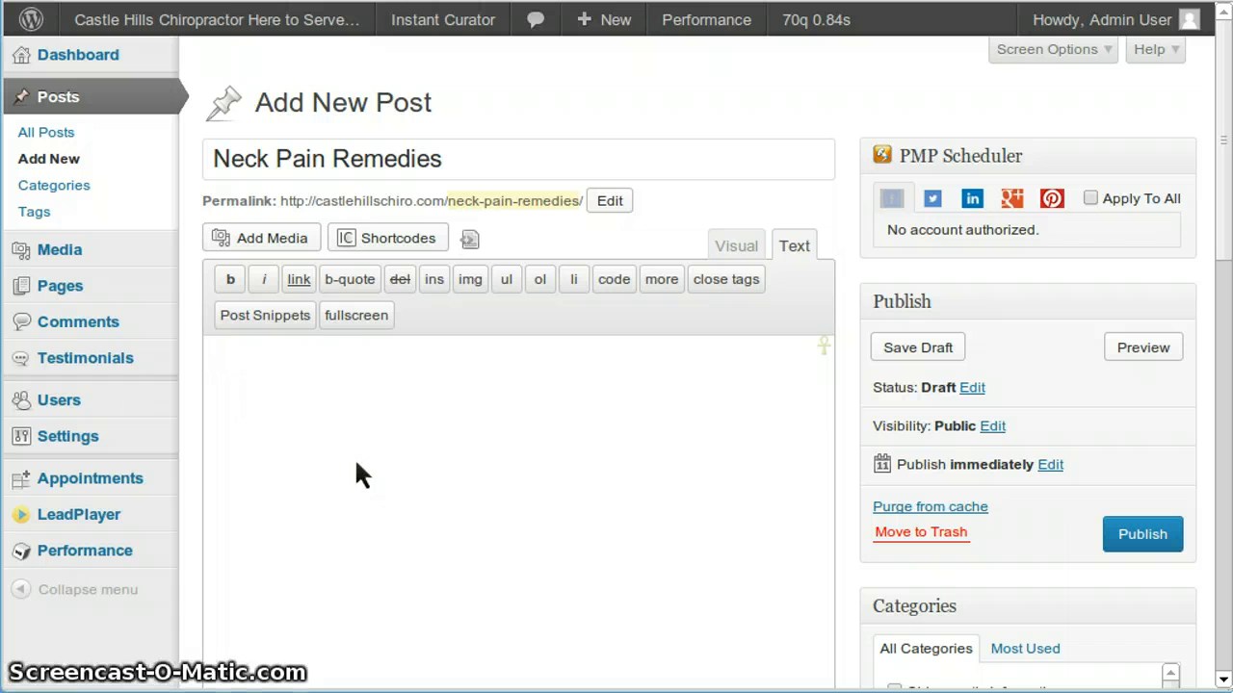
text(<h2)
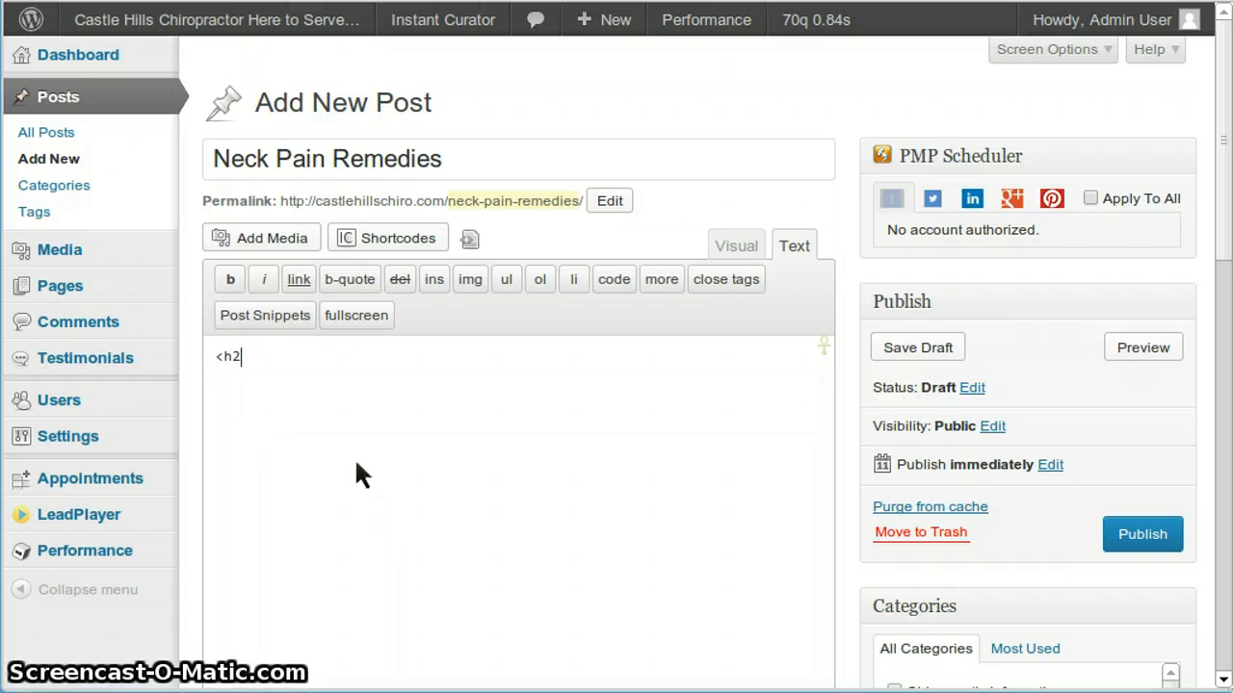
text(></h2>)
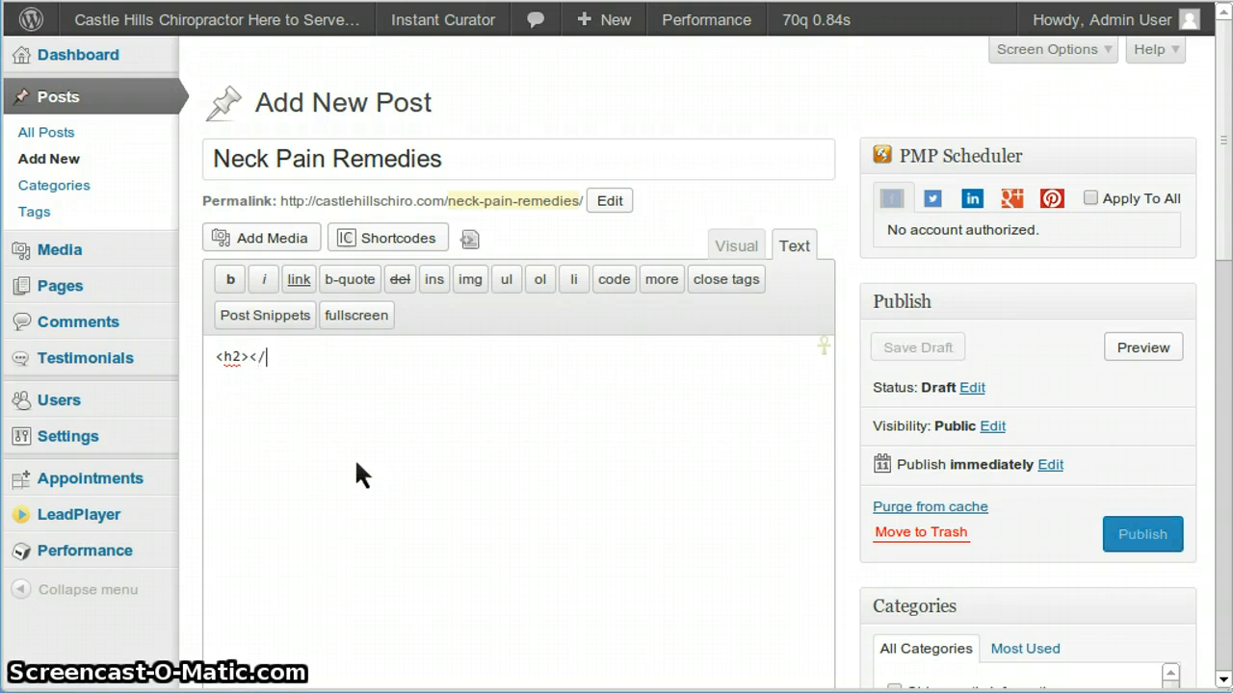
key(Left)
key(Left)
key(Left)
key(Left)
key(Left)
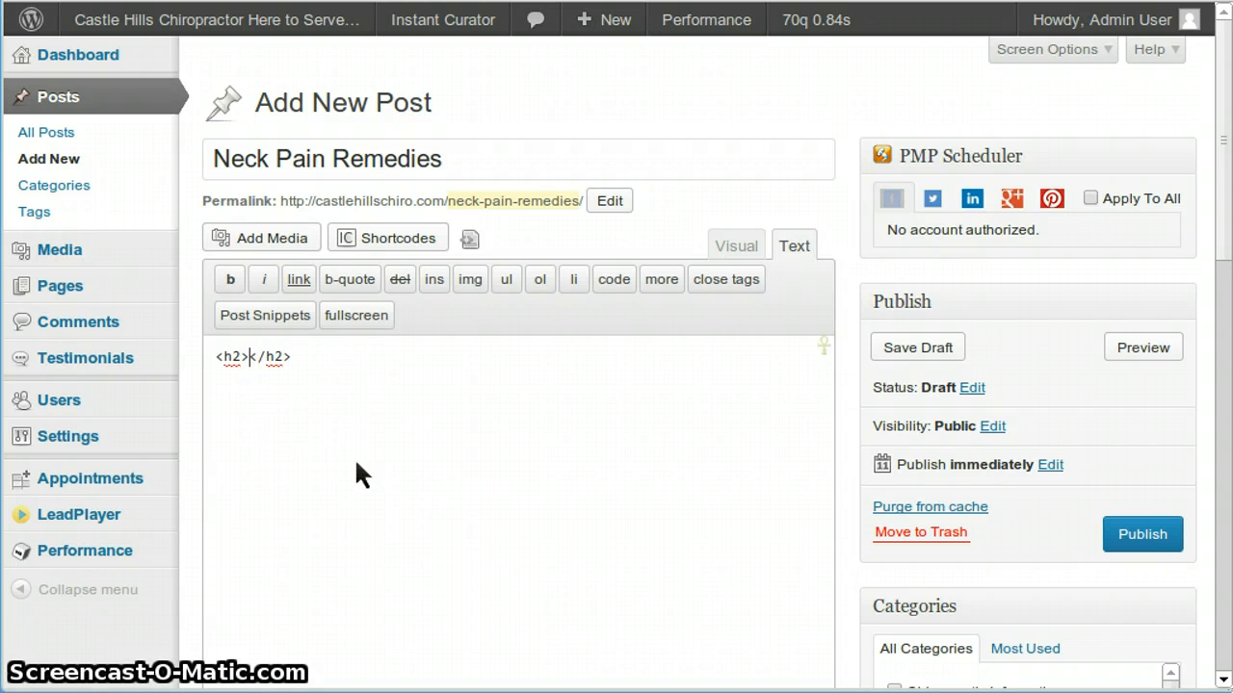
text(This is My )
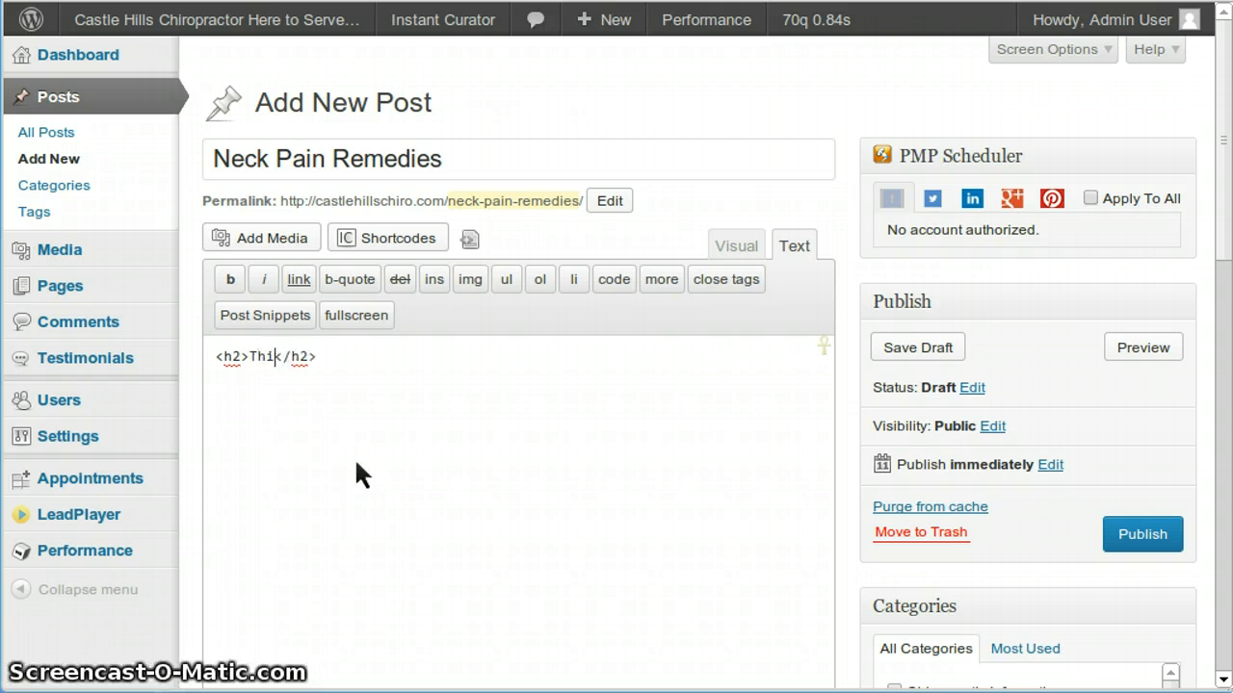
text(First Heading)
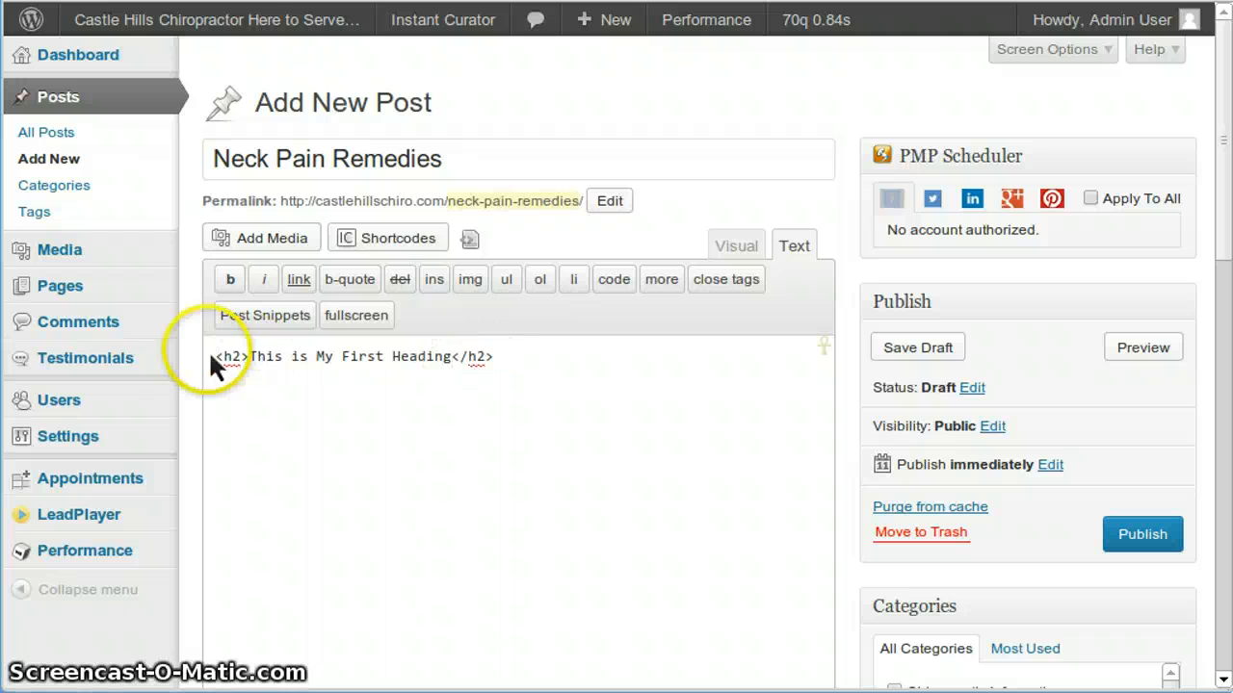
- Return to the visual editor and format the line "This is My First Heading" as Heading 1
click(741, 247)
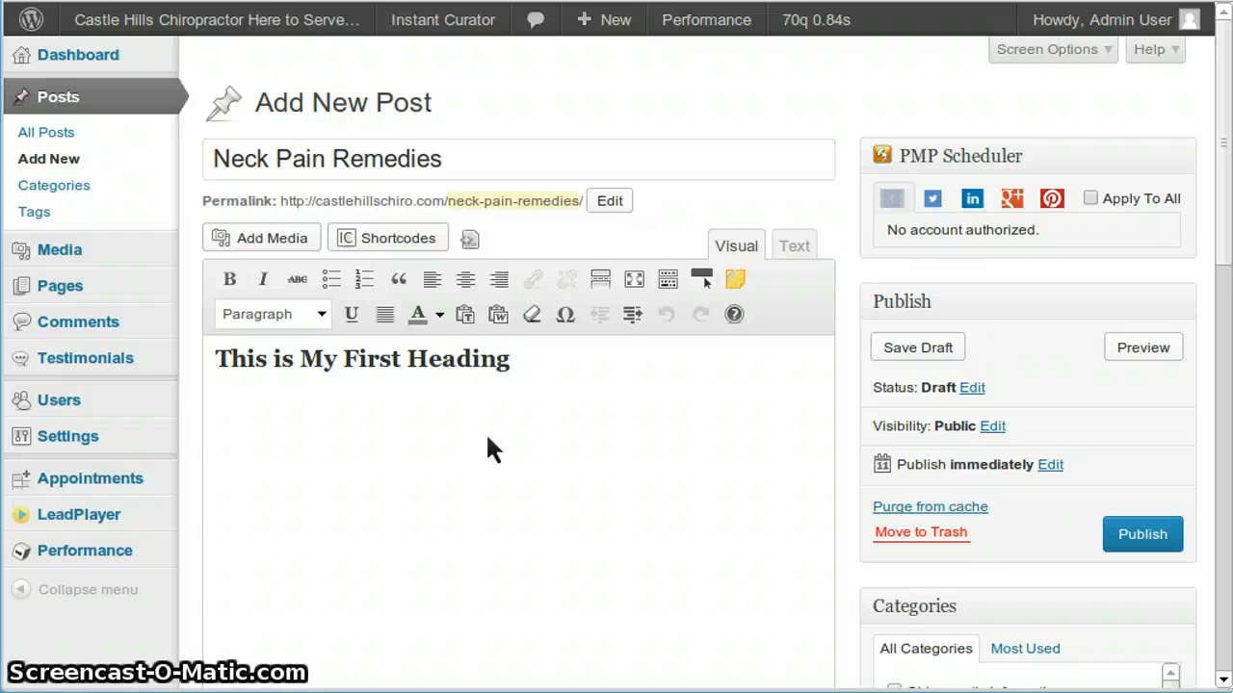
drag(540, 367, 202, 364)
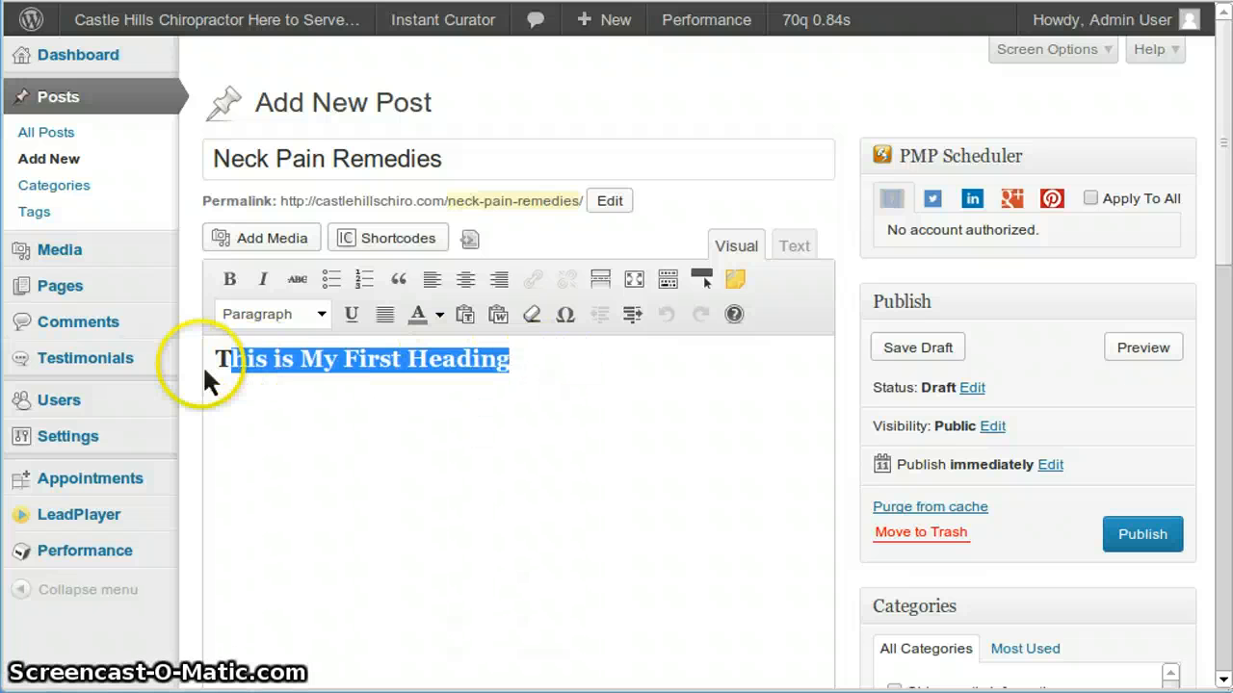
click(320, 314)
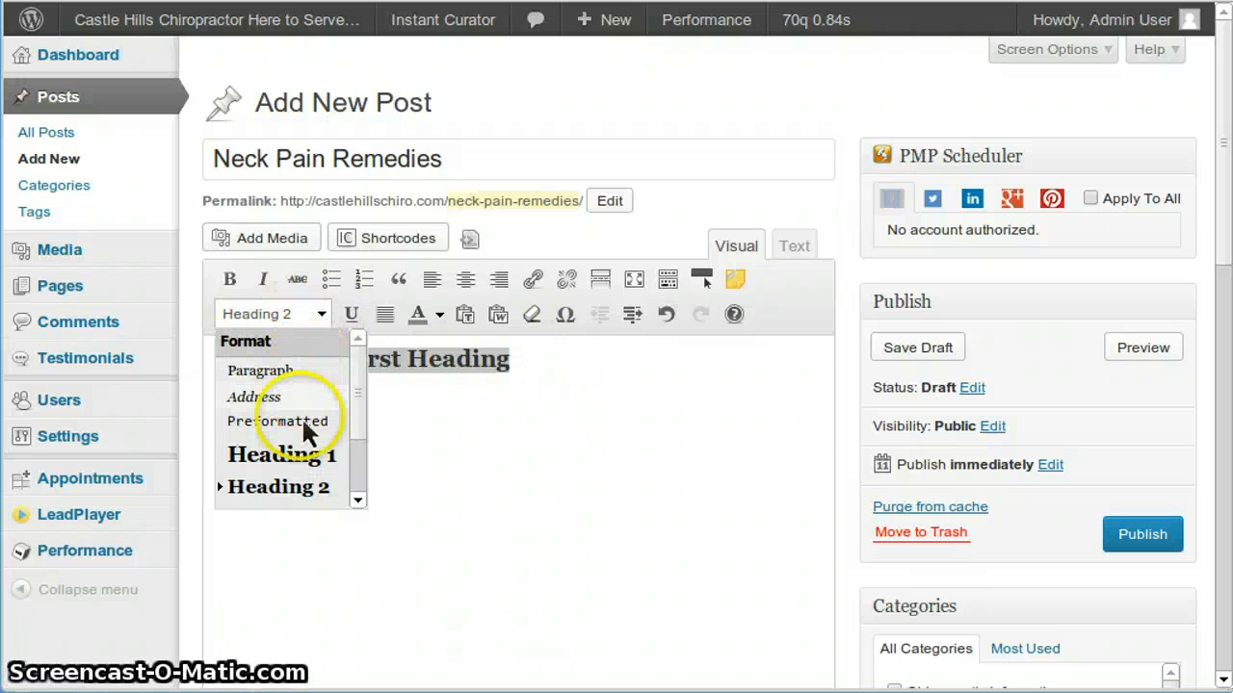
click(304, 455)
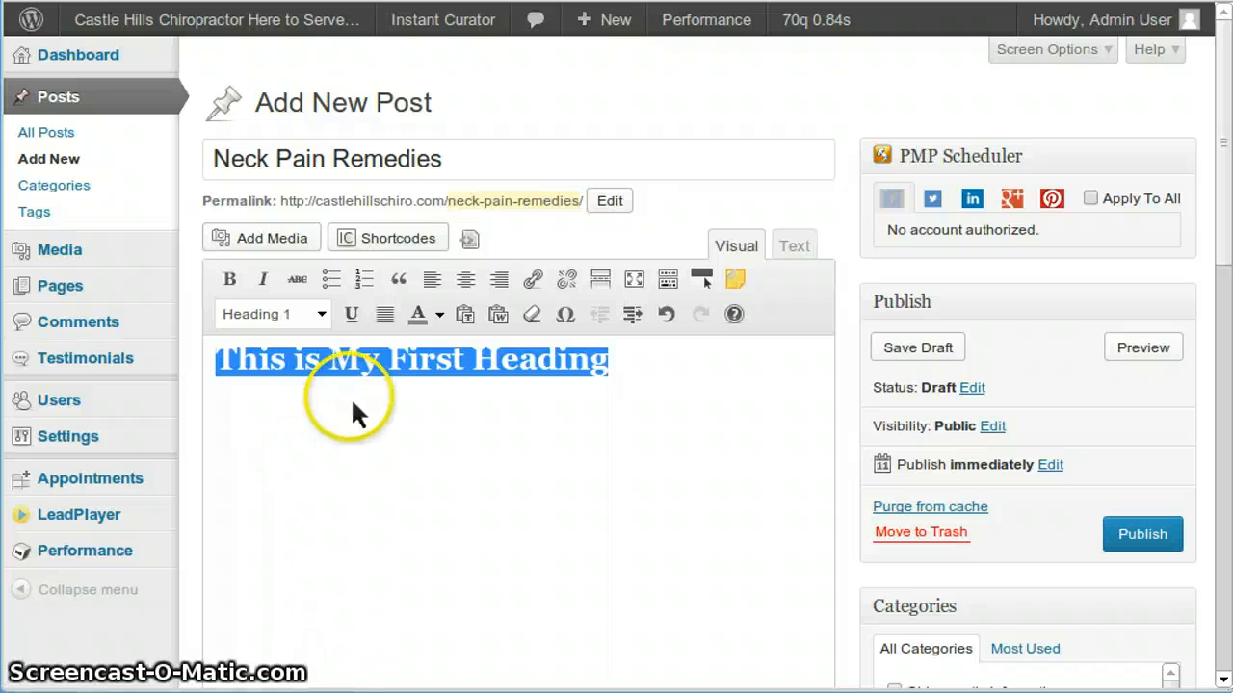
- Change the format of the line "This is My First Heading" to Heading 3
click(419, 467)
drag(633, 359, 210, 362)
click(322, 314)
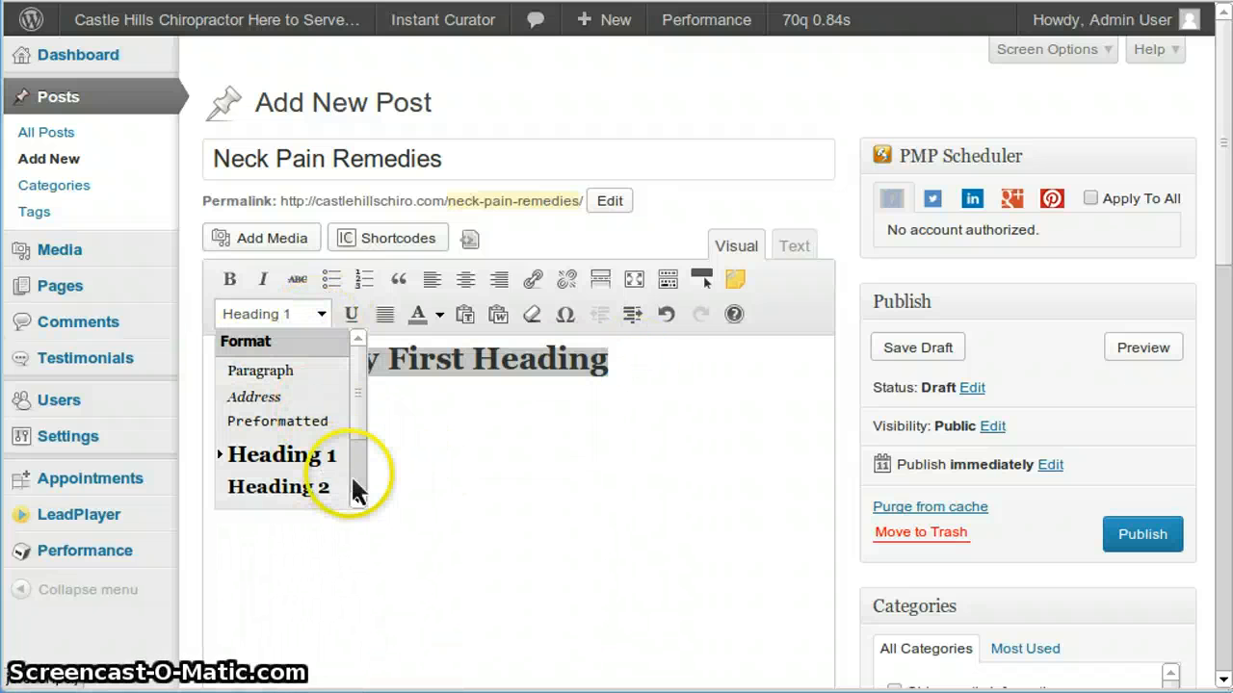
scroll(361, 481, down, 2)
click(318, 424)
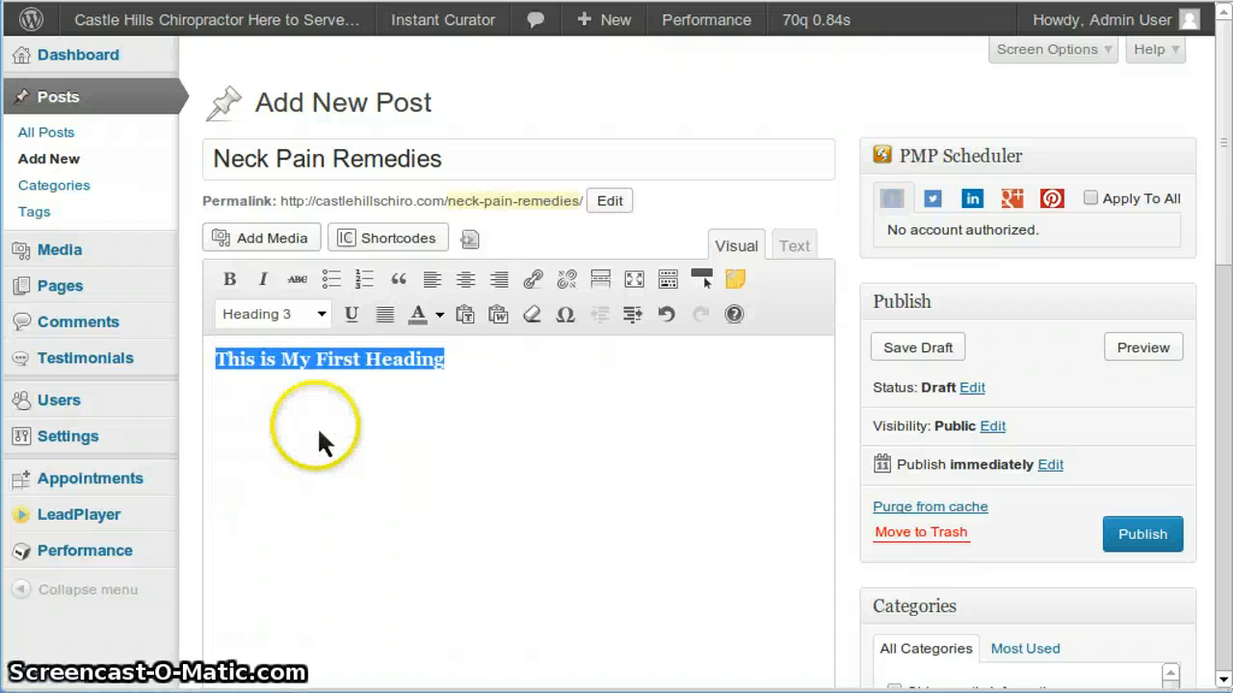
click(477, 438)
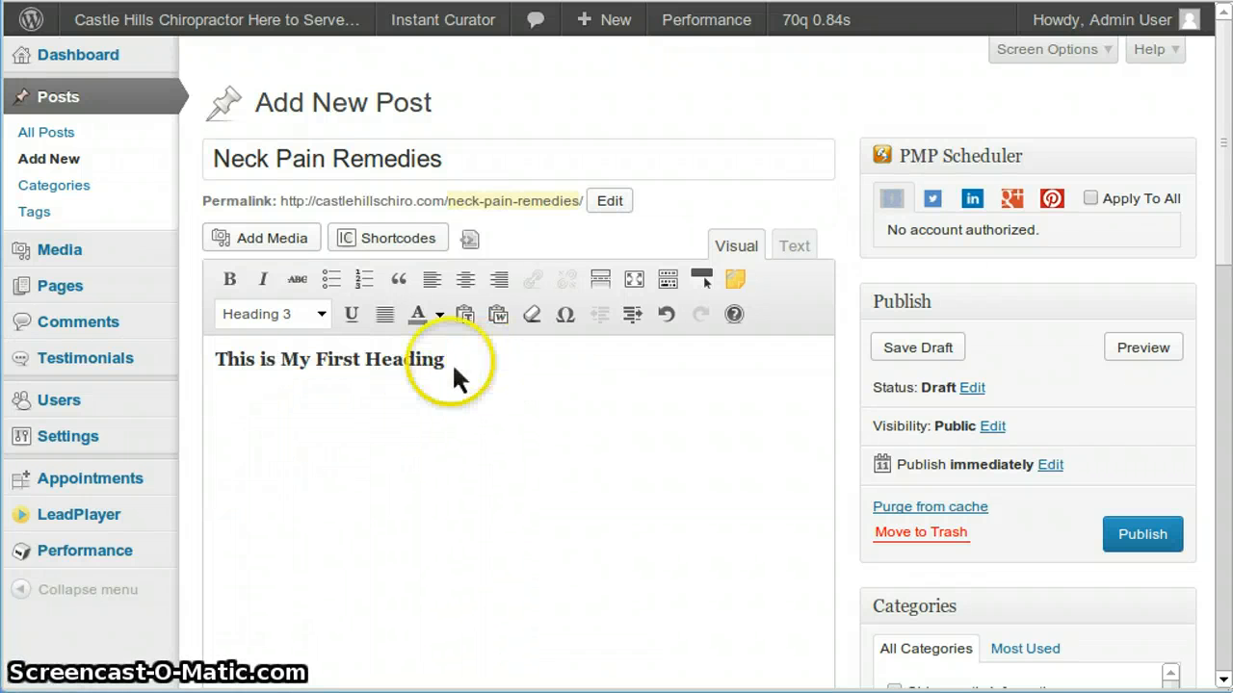
- Set the line "This is My First Heading" to the Paragraph format
drag(452, 362, 211, 360)
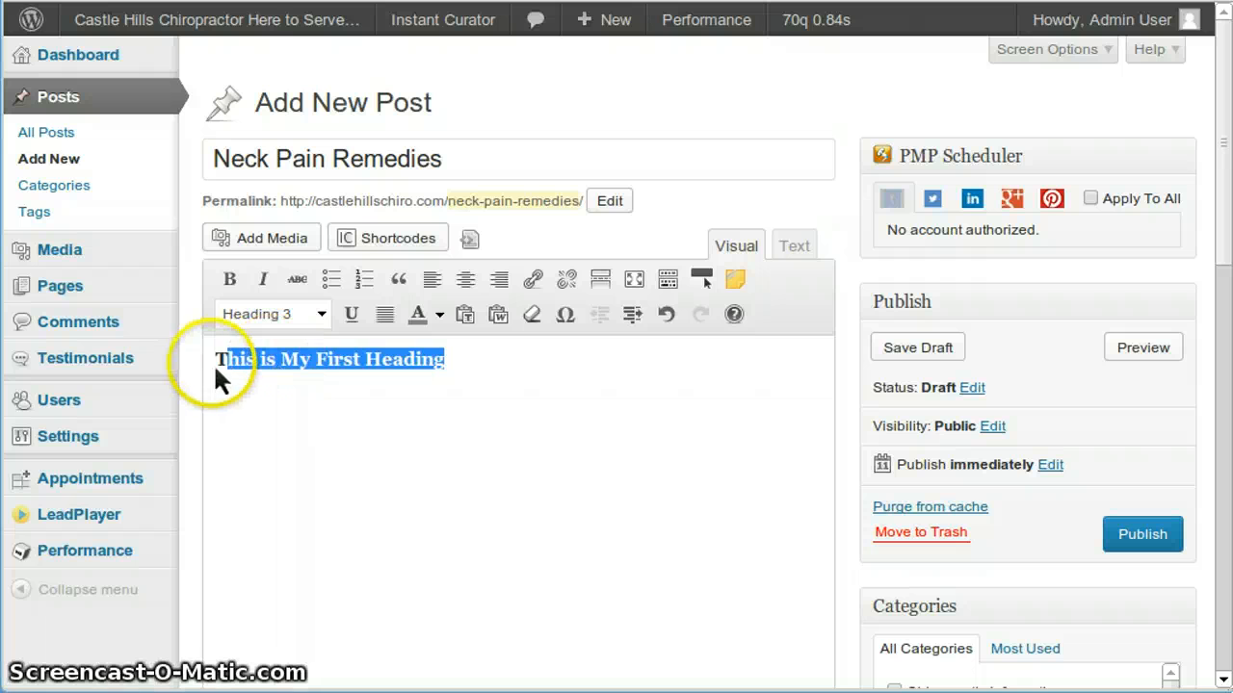
click(322, 315)
scroll(351, 386, up, 2)
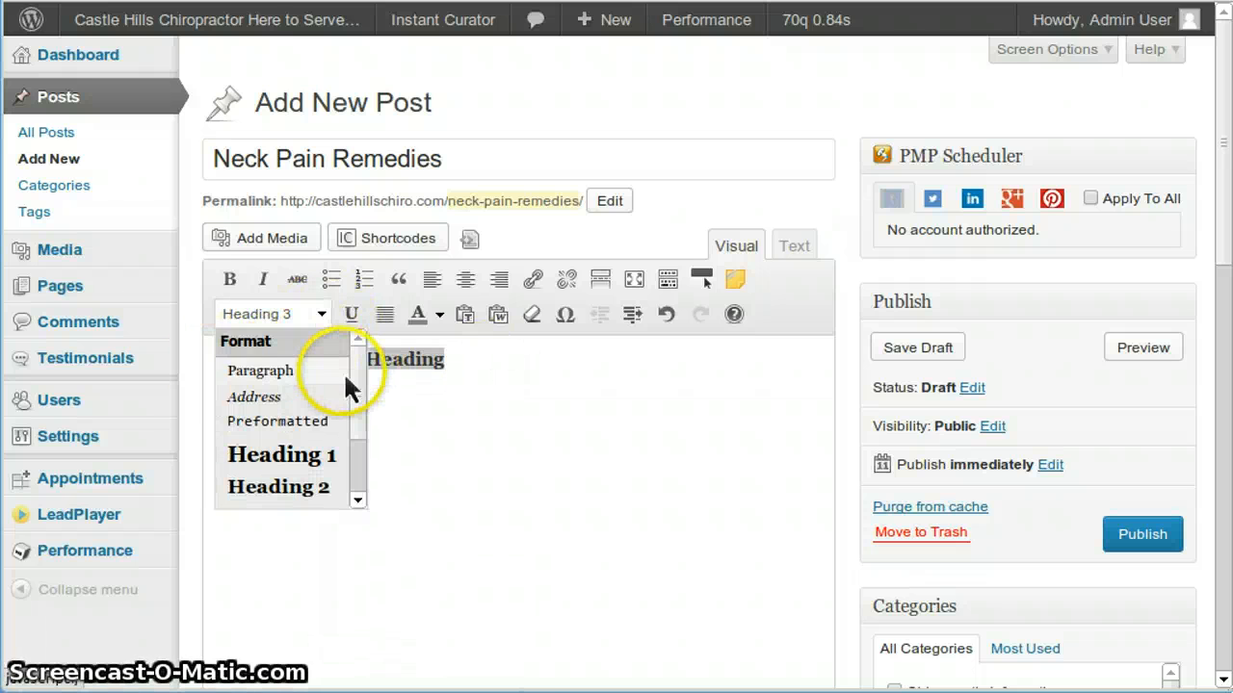
click(275, 372)
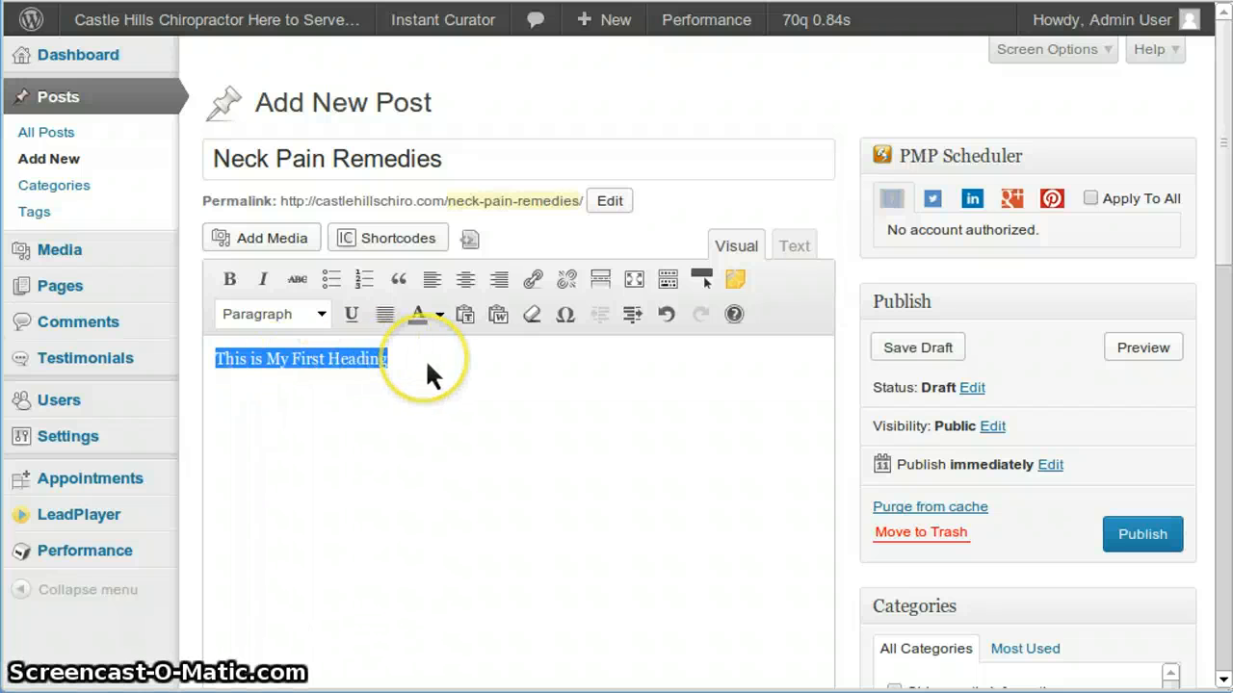
click(328, 359)
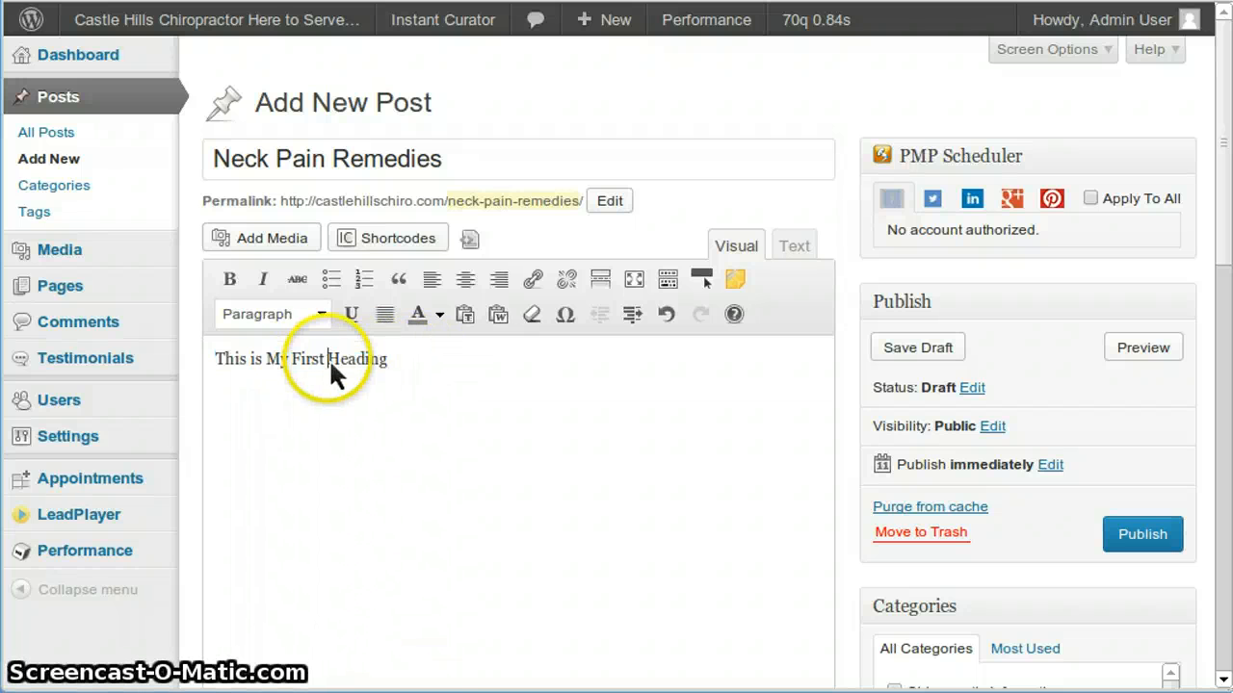
- Replace the body line with "The other day I ran across an article that provided many great DIY neck pain remedies."
drag(406, 369, 210, 362)
text(T)
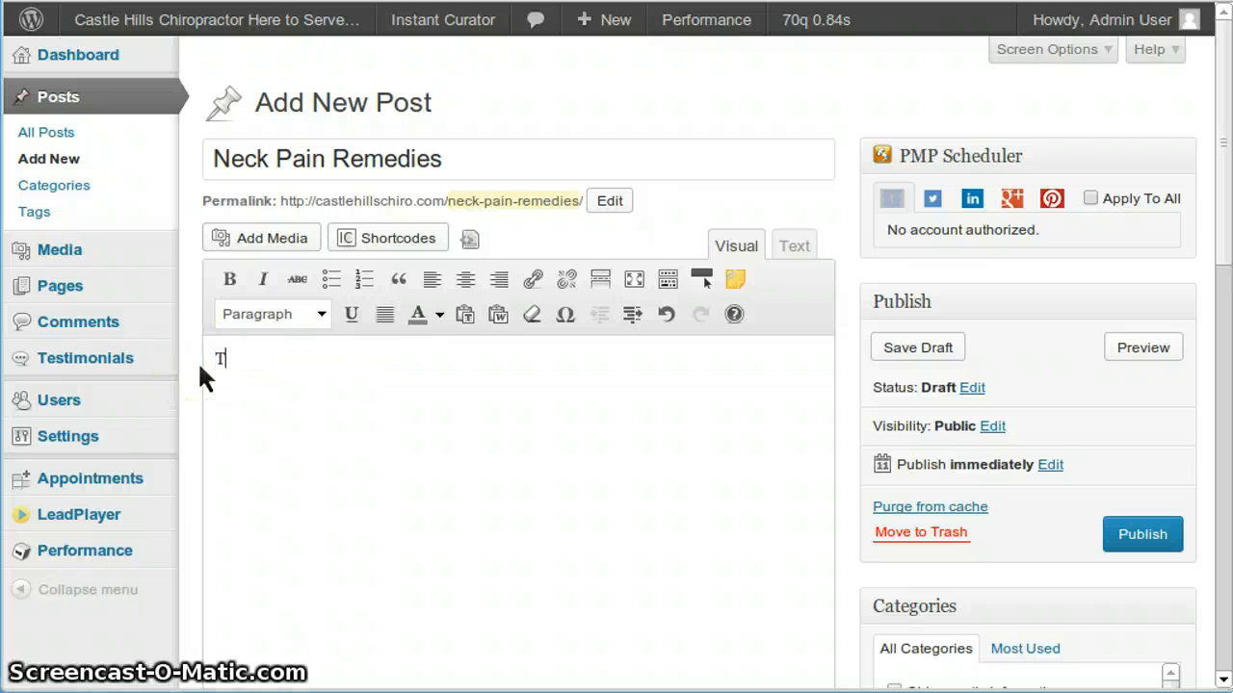
text(he other day I r)
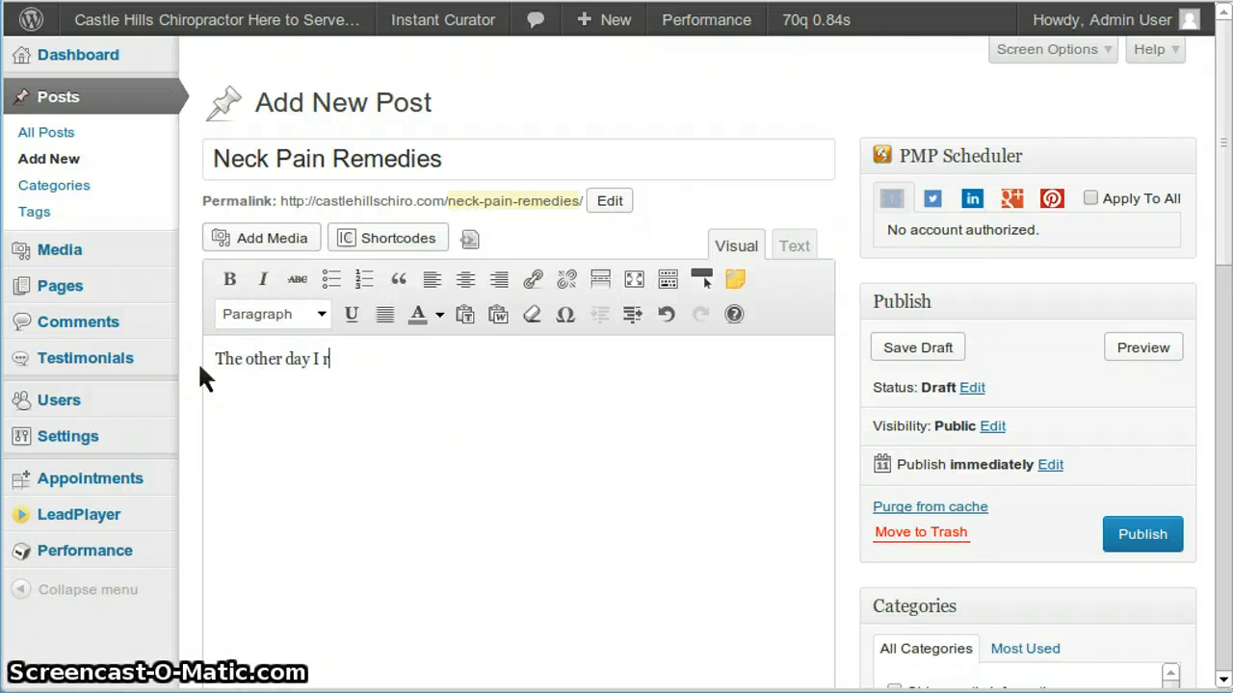
text(an acroo)
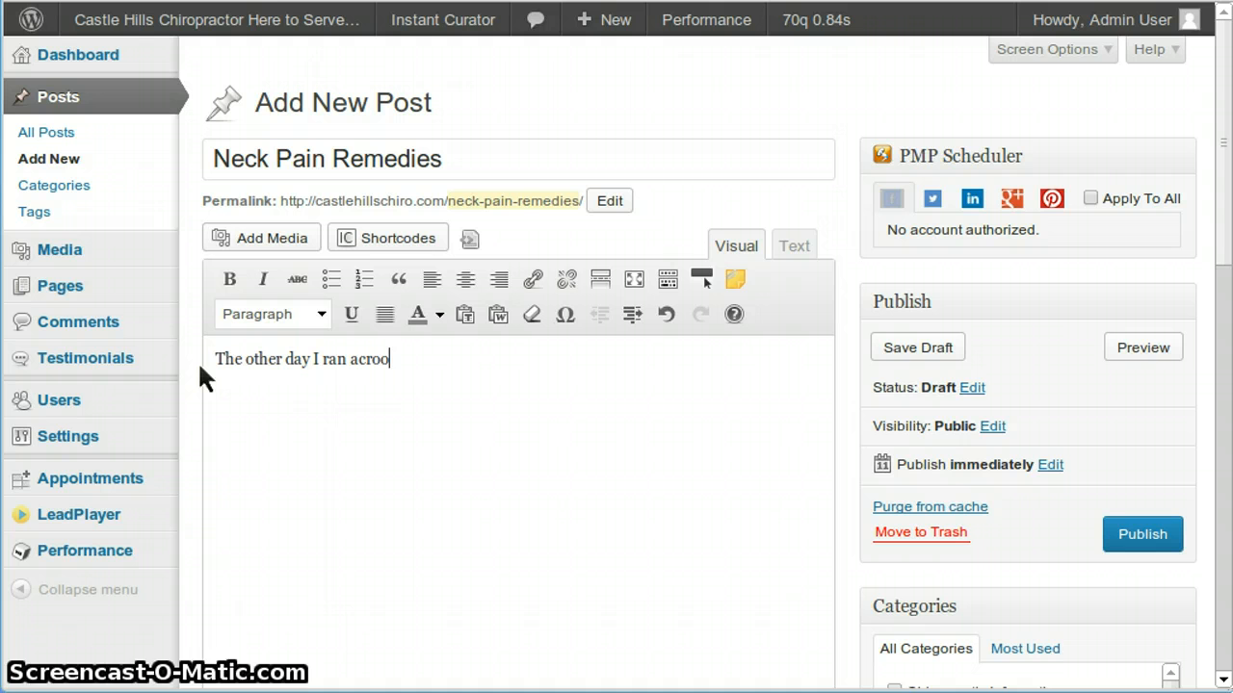
key(BackSpace)
text(ss an article that)
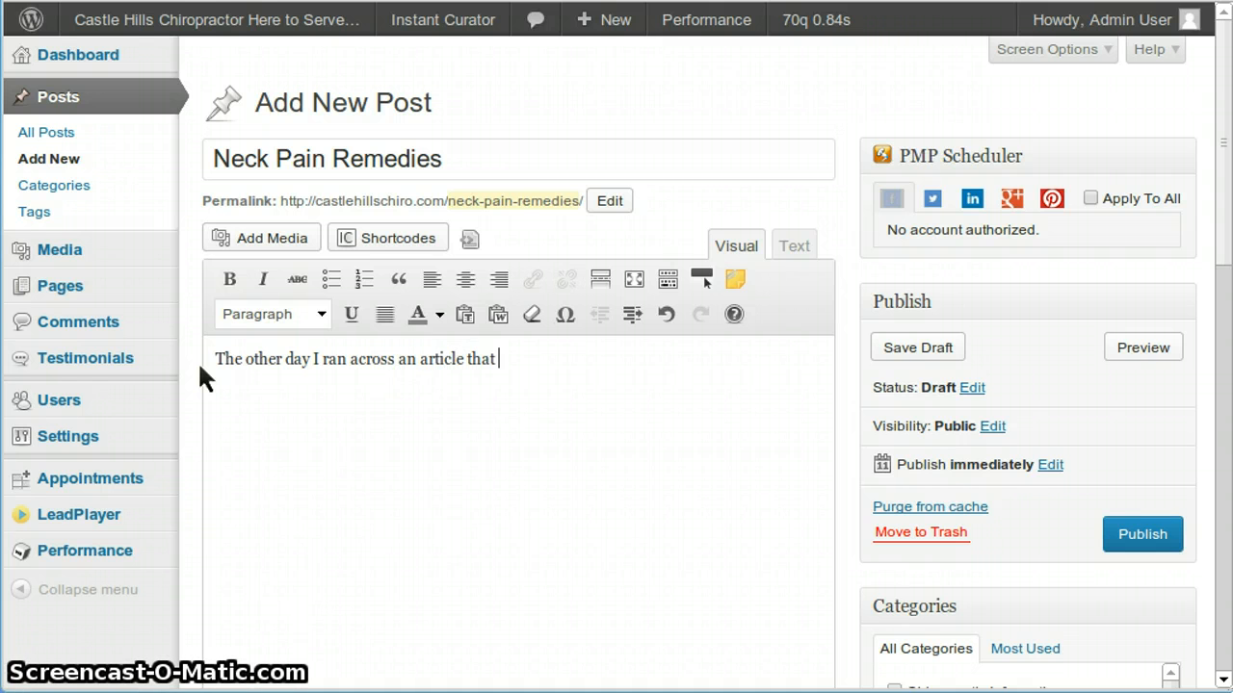
text( provided ma)
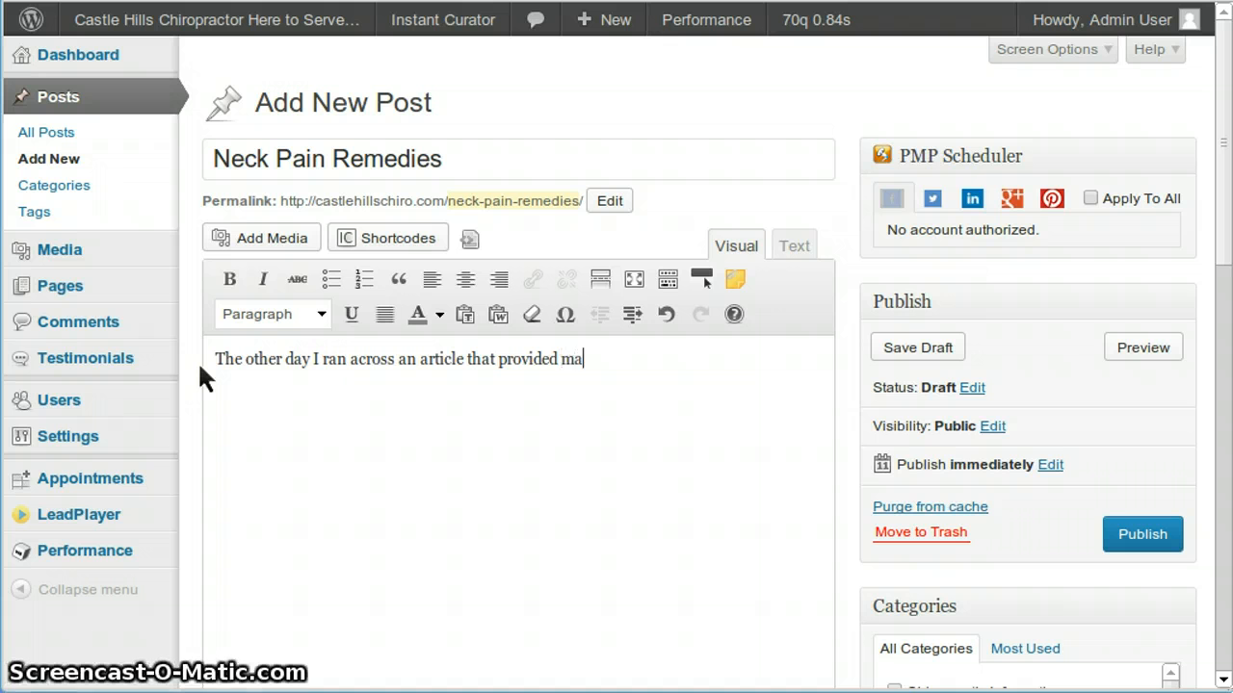
text(ny great DIY ne)
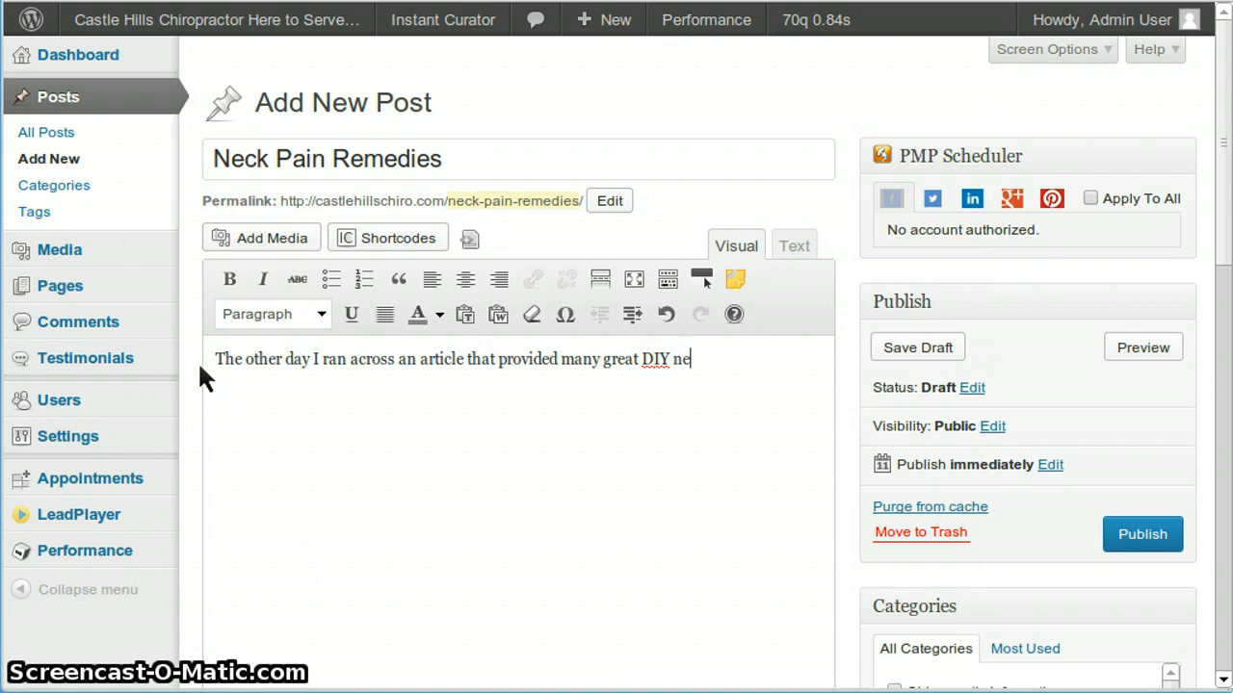
text(ck pain remem)
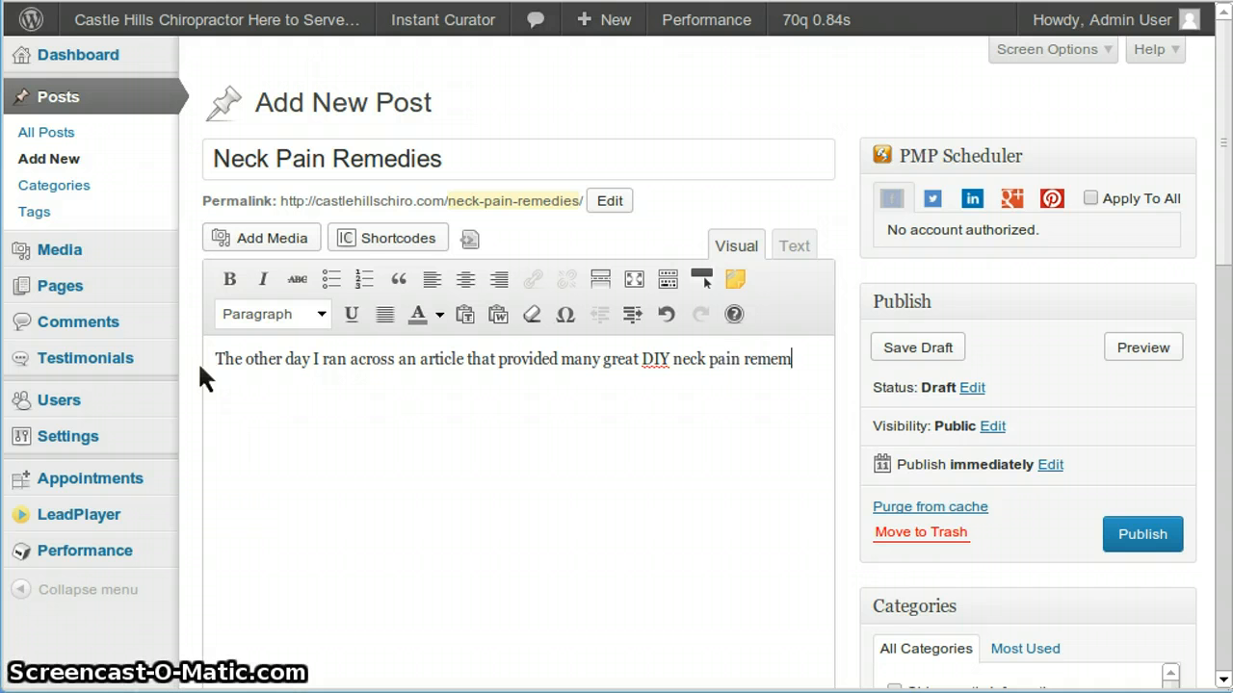
key(BackSpace)
text(dies. So, I)
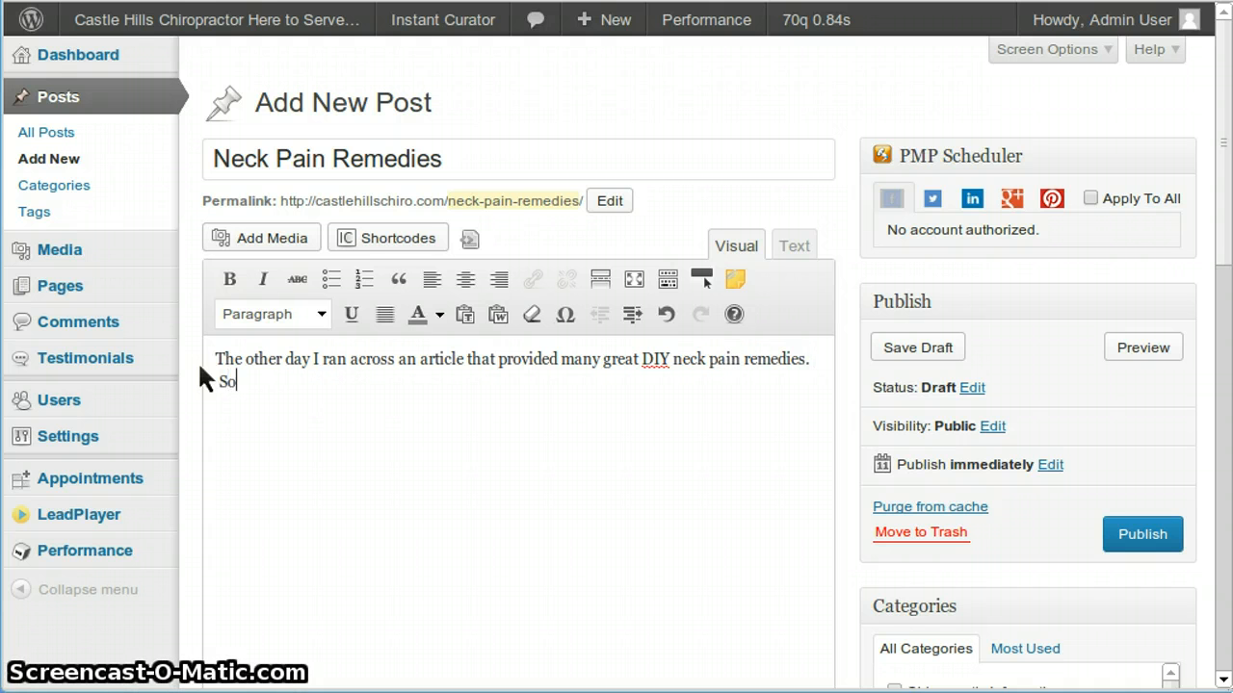
- Complete the second sentence as "So, I thought I would pass them along to you." and start a new paragraph below it
text(ht I )
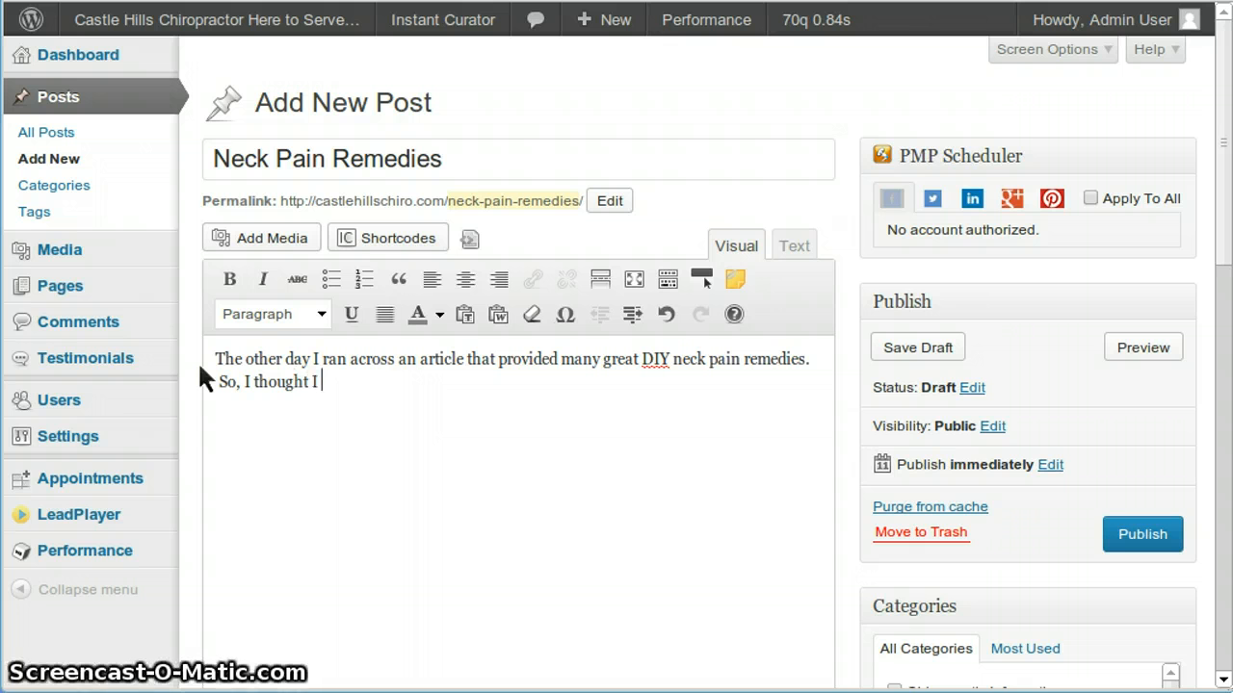
text(would pa)
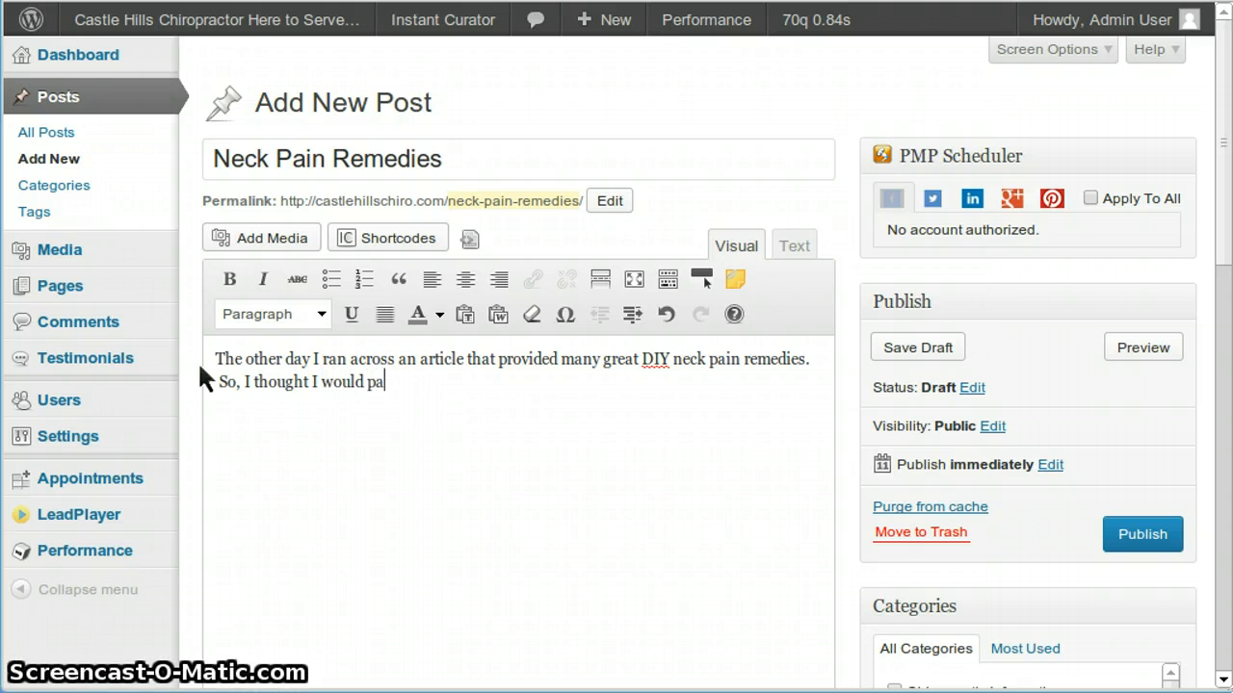
text(ss them along )
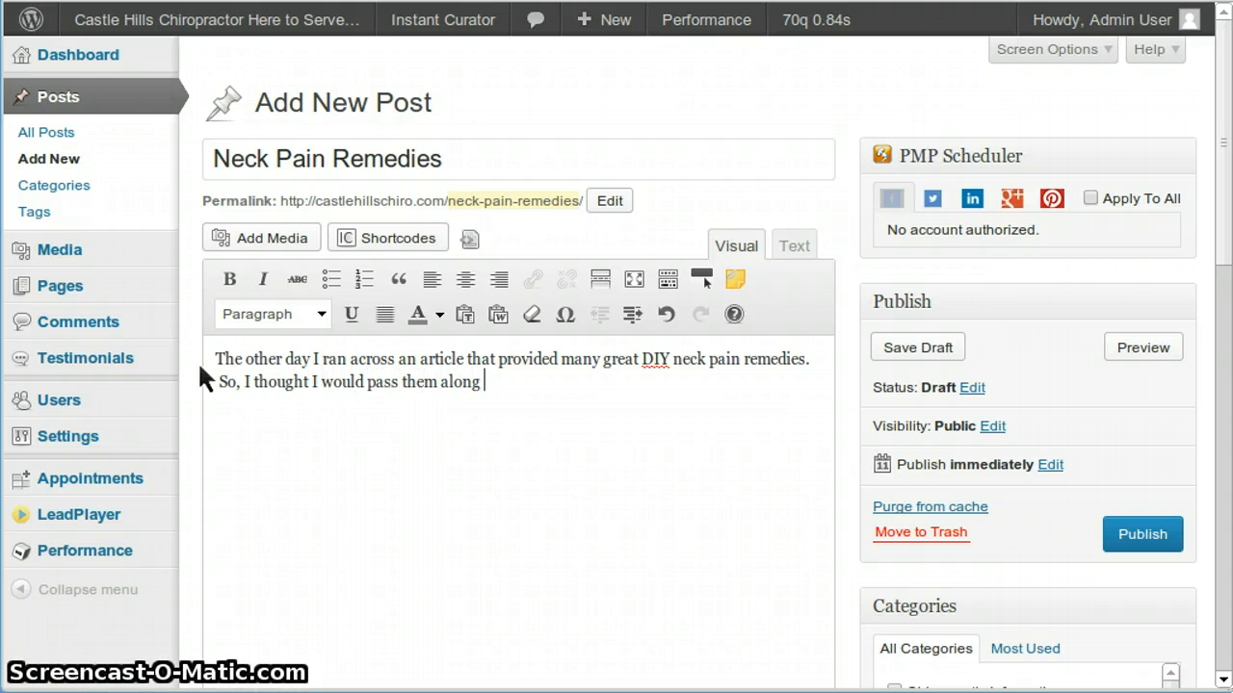
text(to you.)
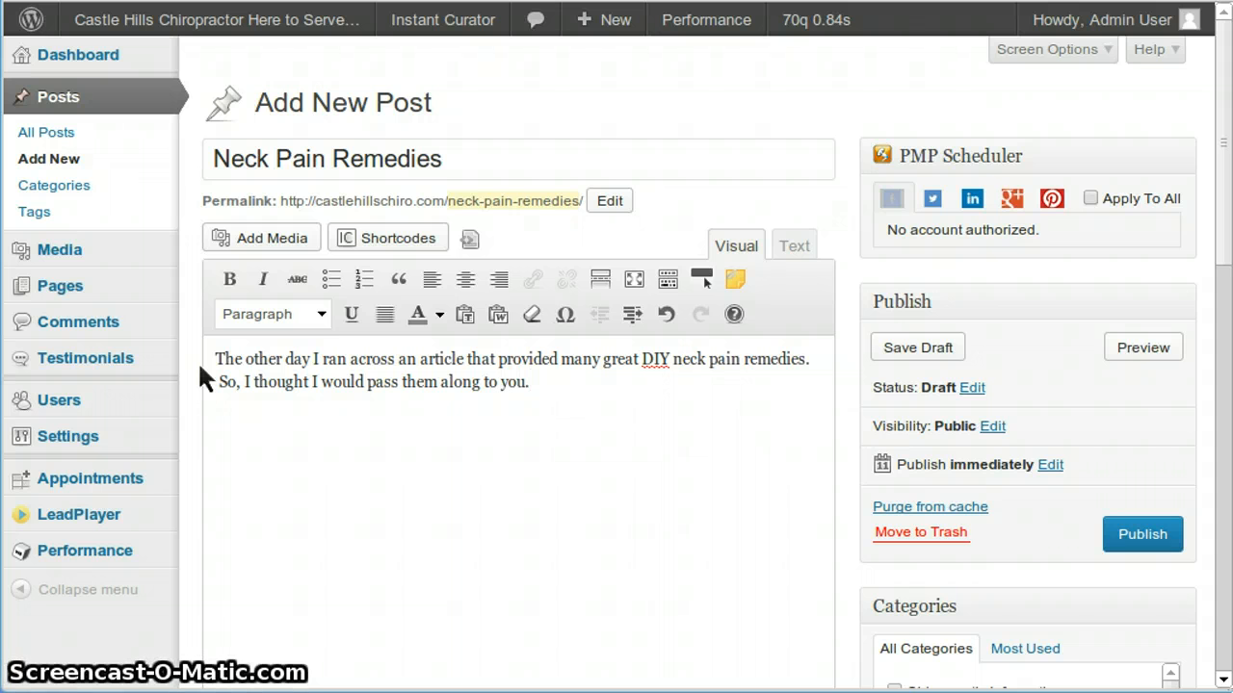
key(Return)
key(Return)
key(BackSpace)
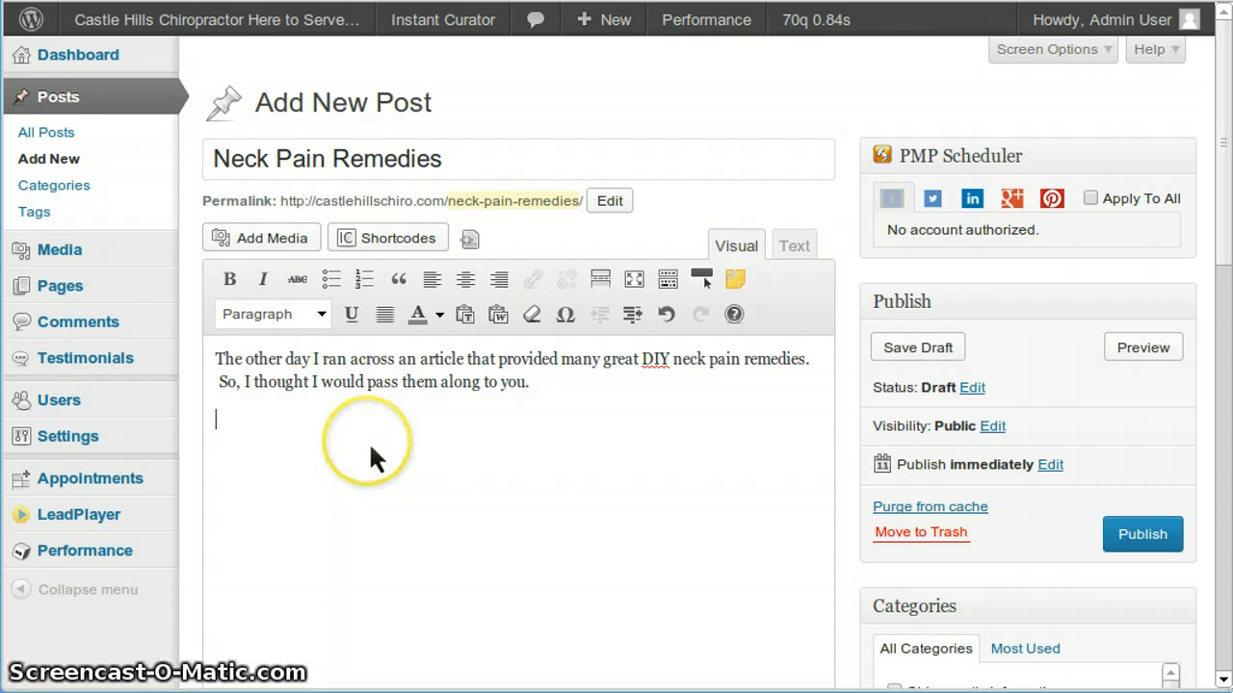
text(Fir)
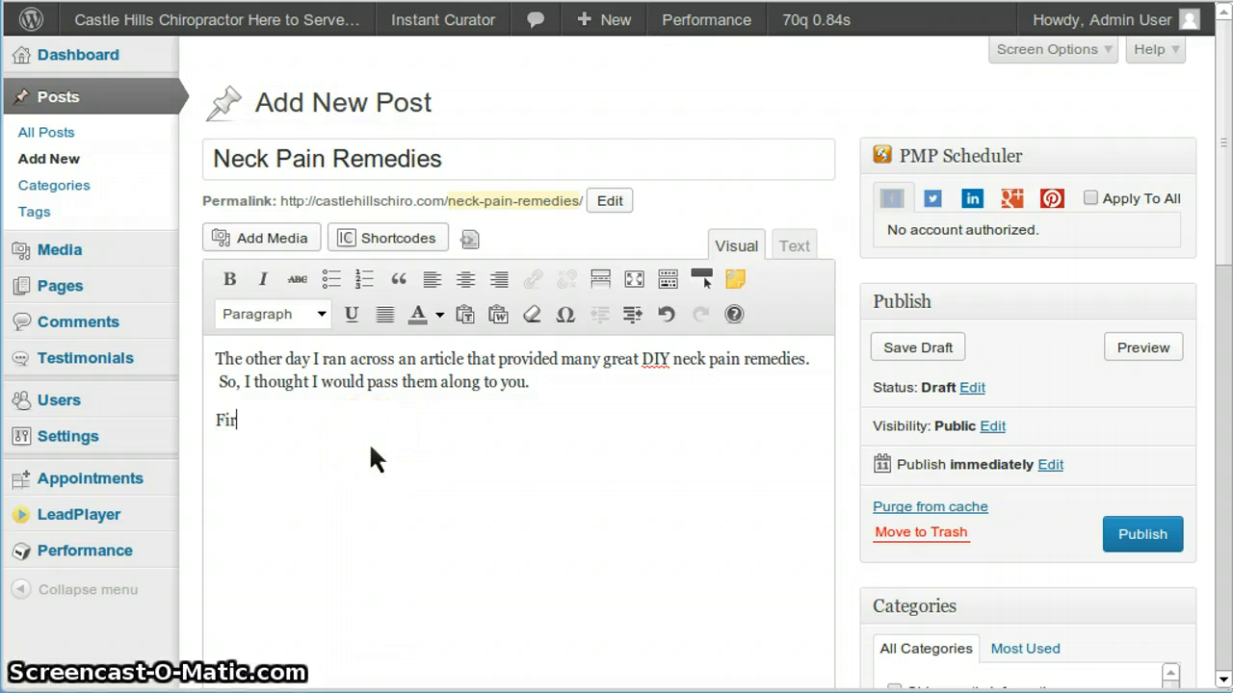
text(st Heading)
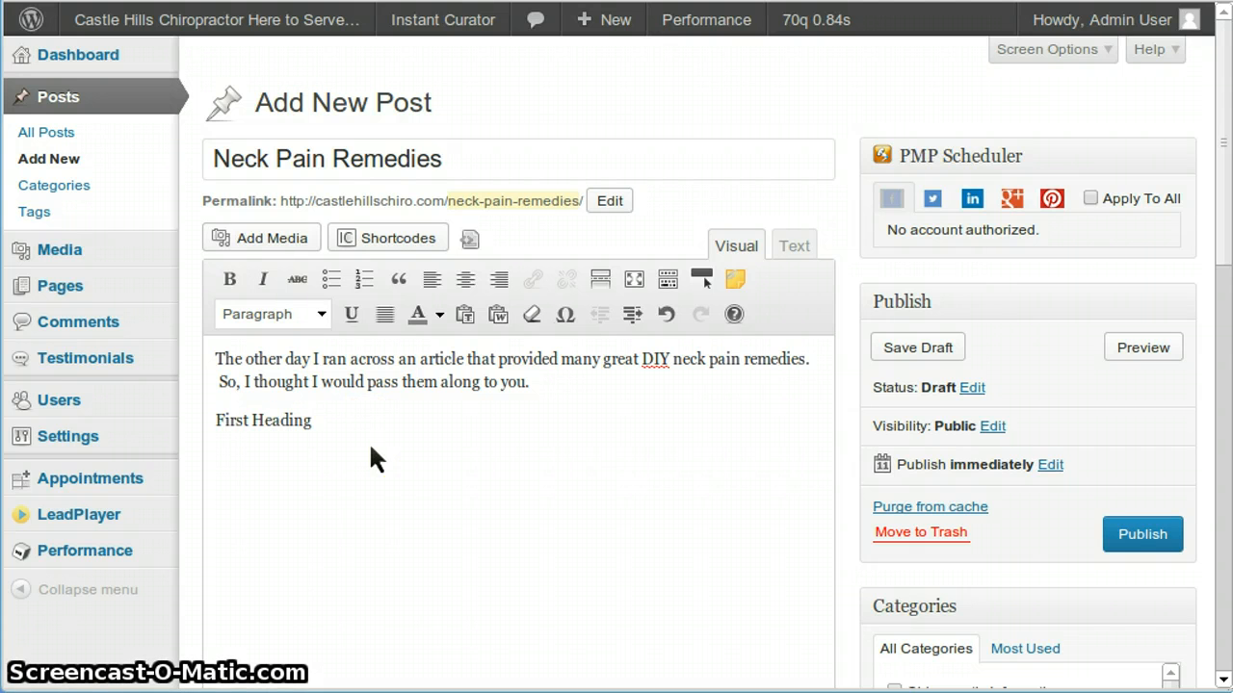
key(BackSpace)
key(BackSpace)
key(BackSpace)
key(BackSpace)
key(BackSpace)
key(BackSpace)
key(BackSpace)
key(BackSpace)
key(BackSpace)
key(BackSpace)
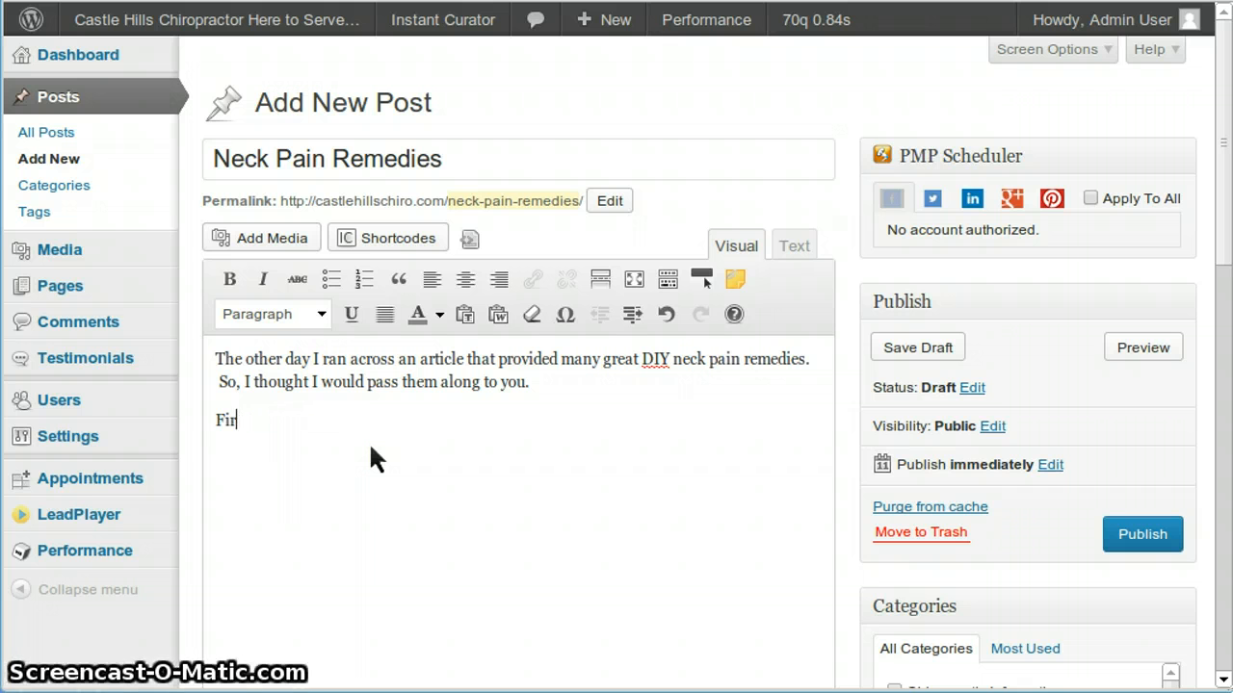
key(BackSpace)
key(BackSpace)
key(BackSpace)
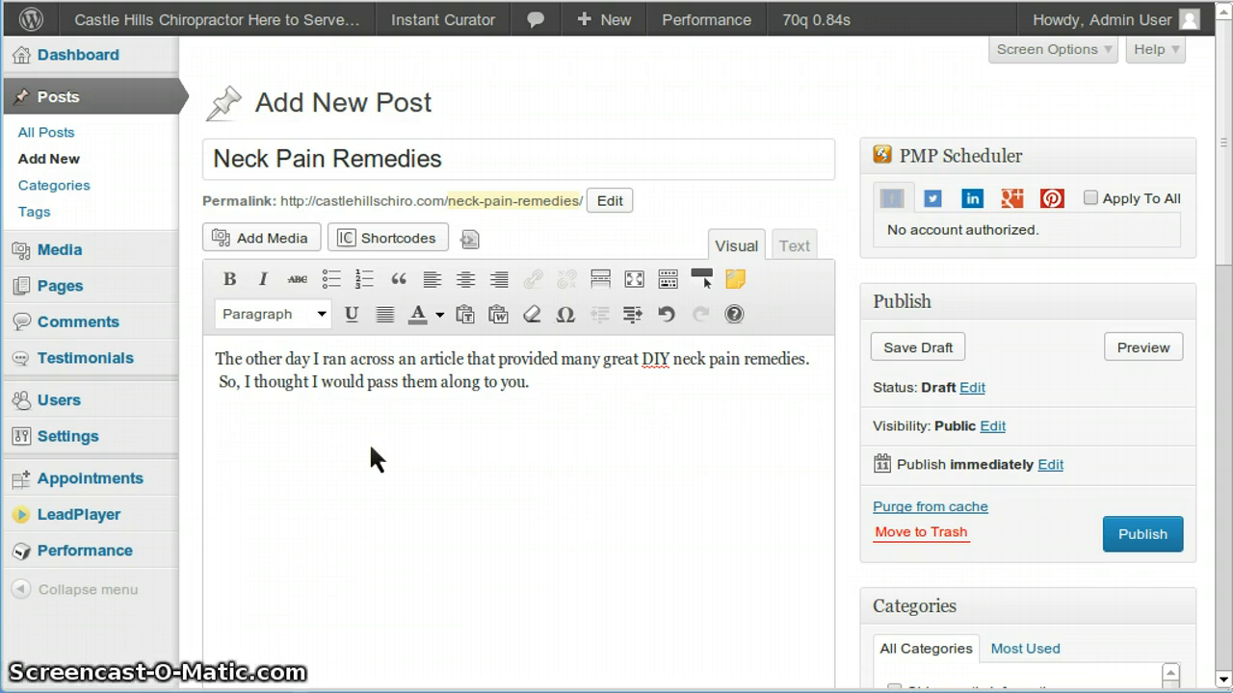
- Write "Ice Packs" on the new line below the introductory paragraph
text(Ice )
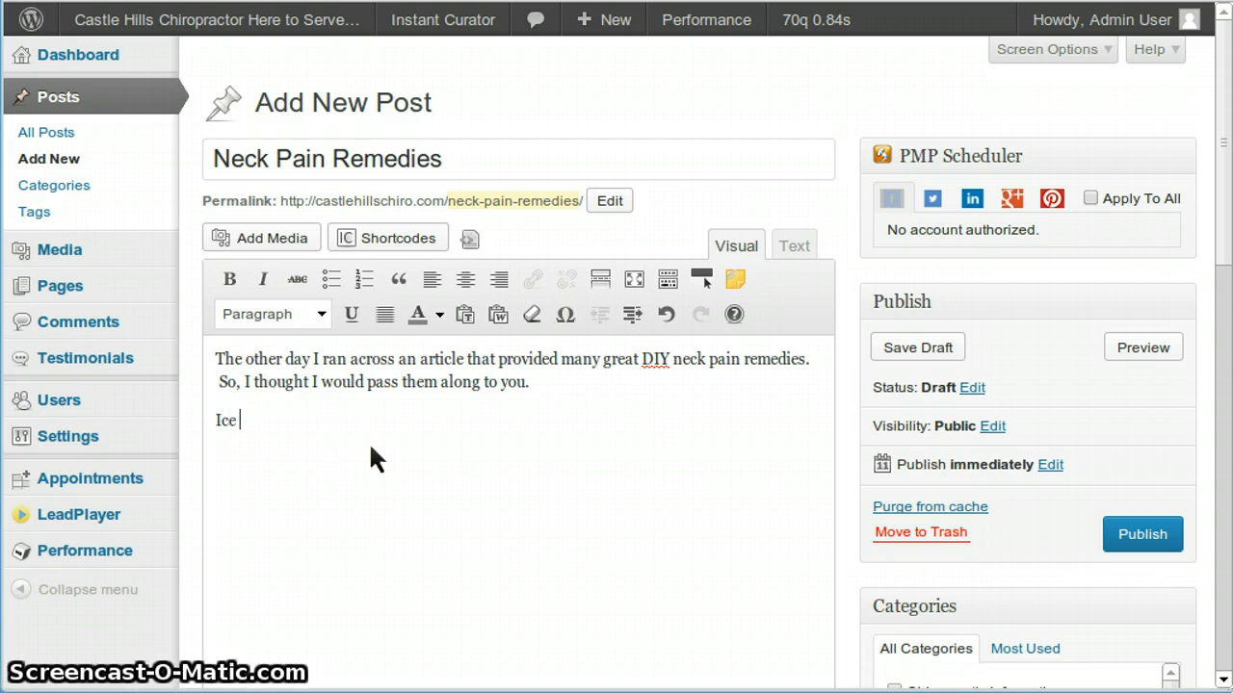
text(Packs)
key(BackSpace)
text(s )
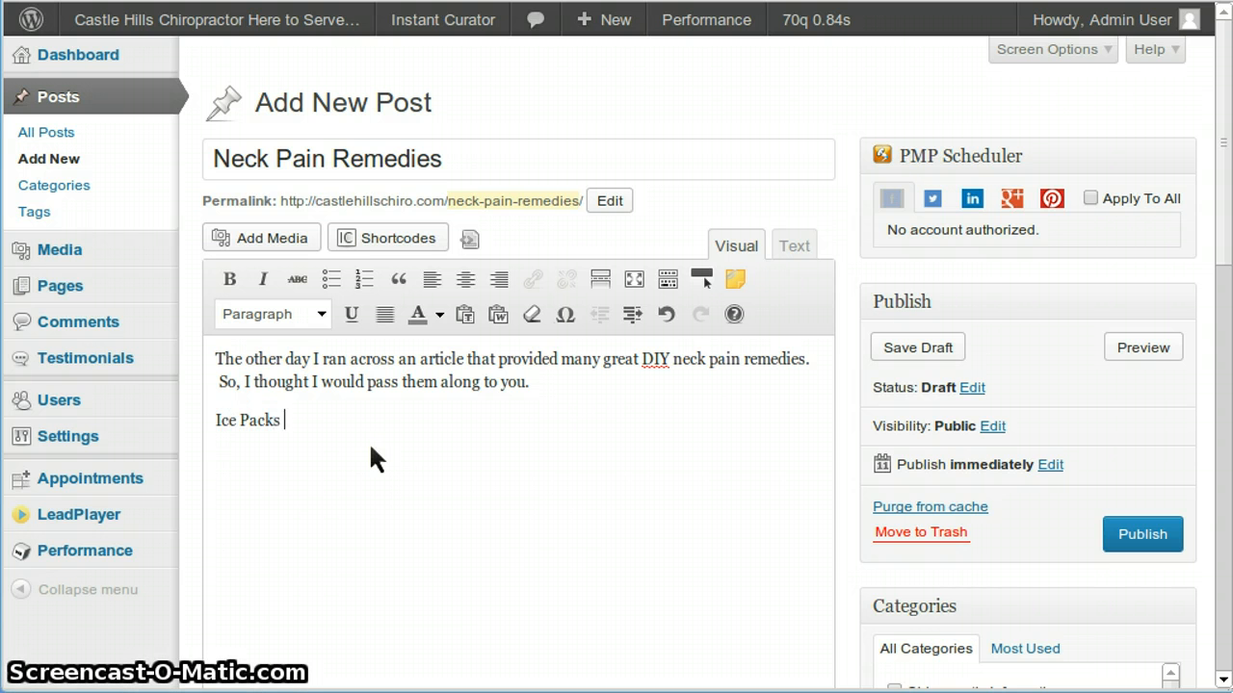
text(and So)
text(a)
key(BackSpace)
key(BackSpace)
key(BackSpace)
key(BackSpace)
key(BackSpace)
key(BackSpace)
key(BackSpace)
key(BackSpace)
- Add an empty paragraph below "Ice Packs" and format the "Ice Packs" line as Heading 2
key(Return)
key(Return)
key(BackSpace)
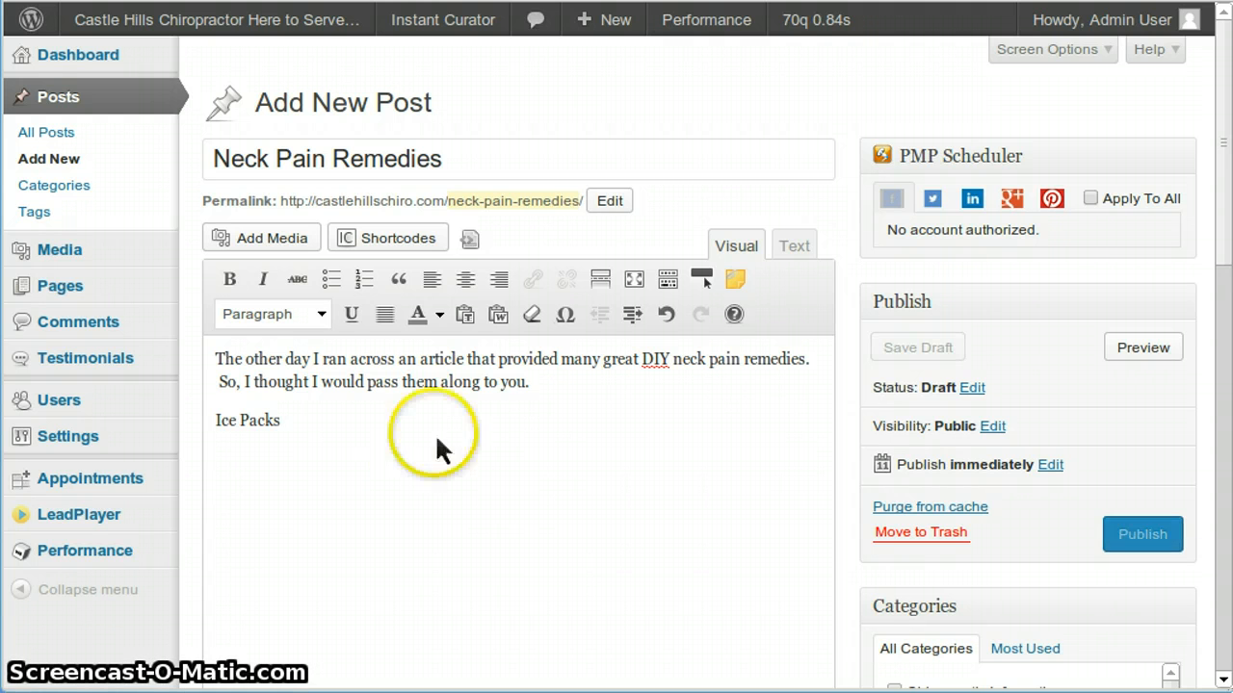
drag(434, 432, 309, 433)
click(214, 409)
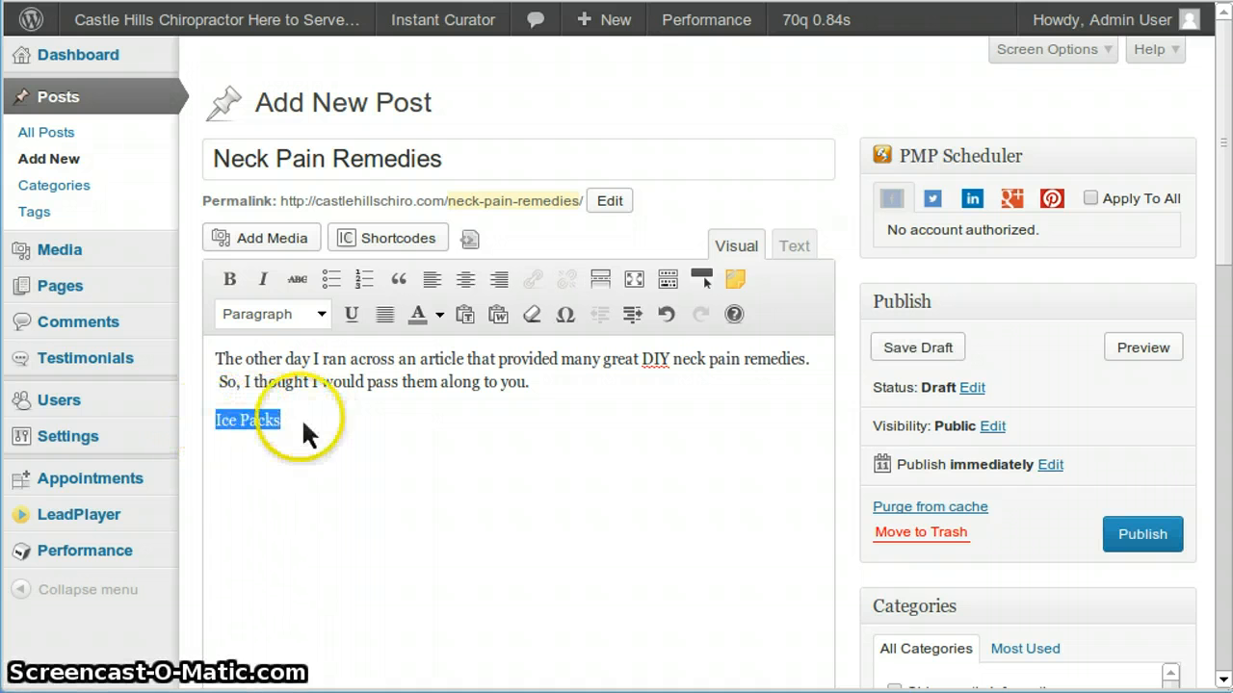
click(322, 313)
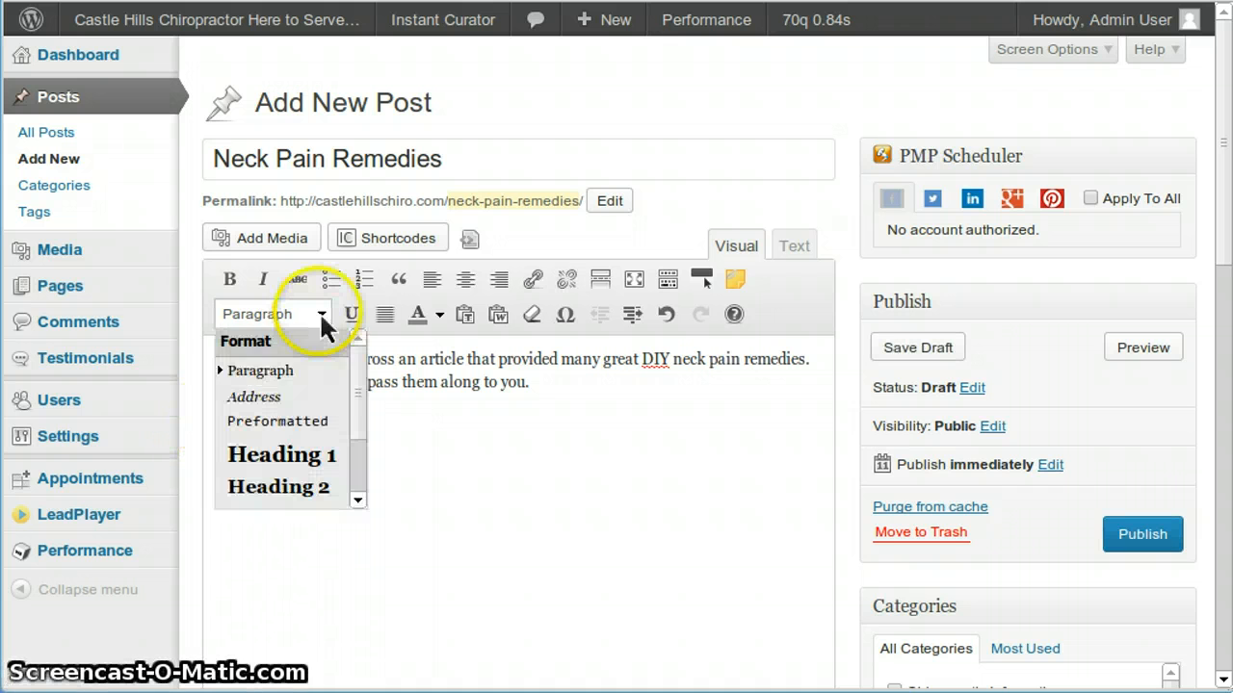
click(289, 490)
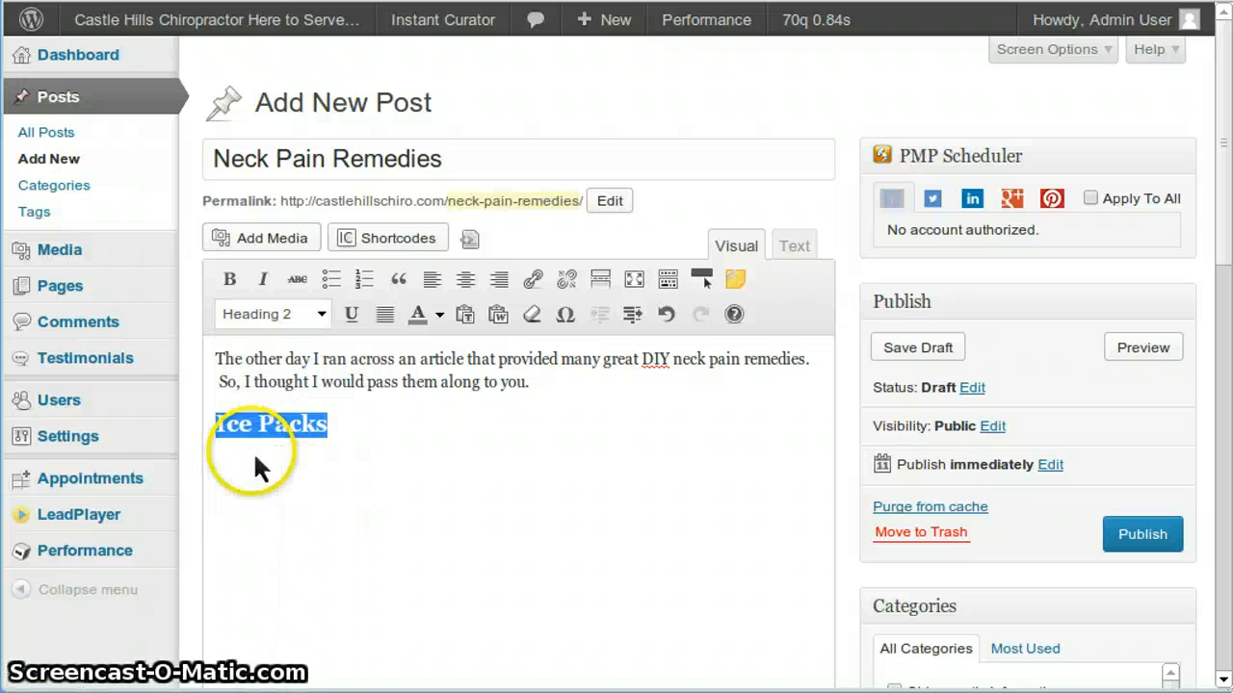
- Below the heading, write "It is a good idea to consider applying cold to a neck injury in order to avoid or reduce inflammation."
click(304, 478)
key(Return)
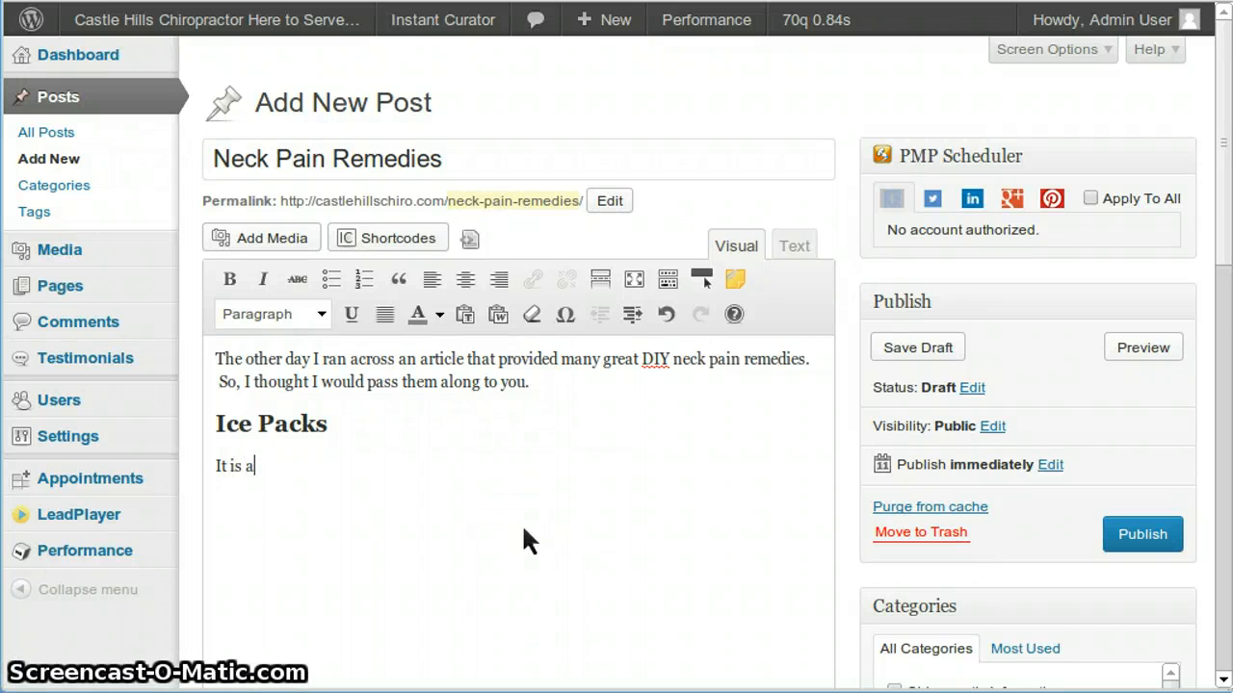
text(It is a good idea to consider )
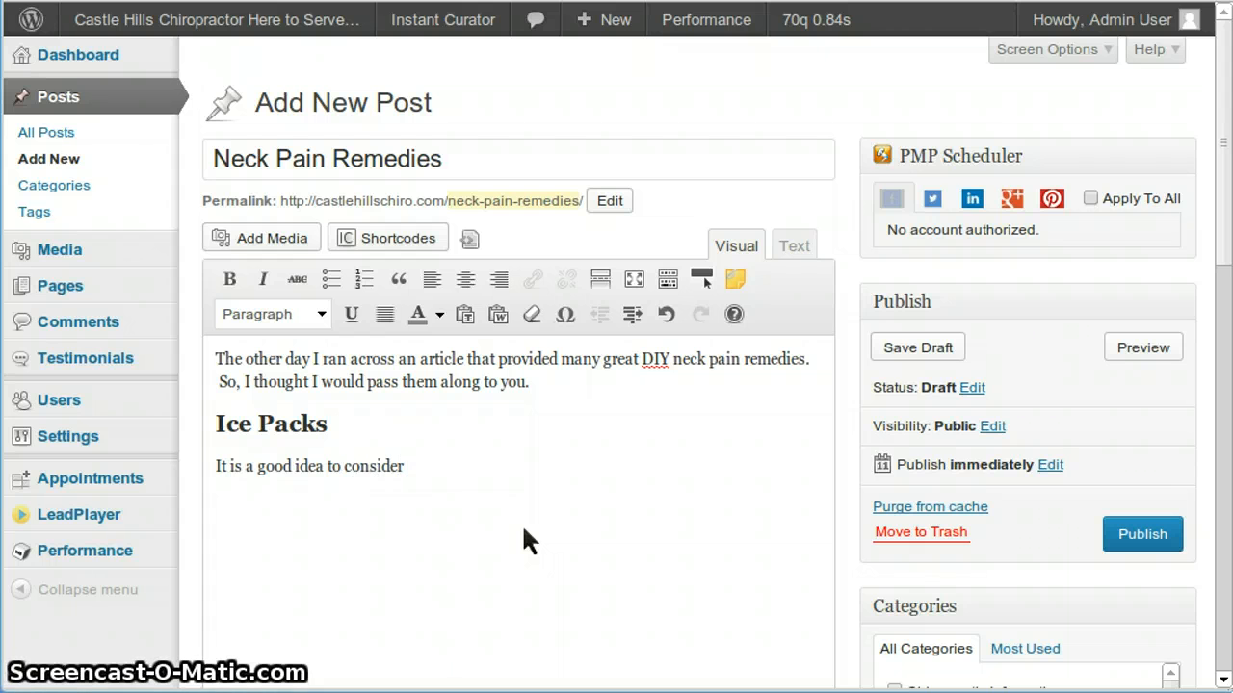
text(applying cold)
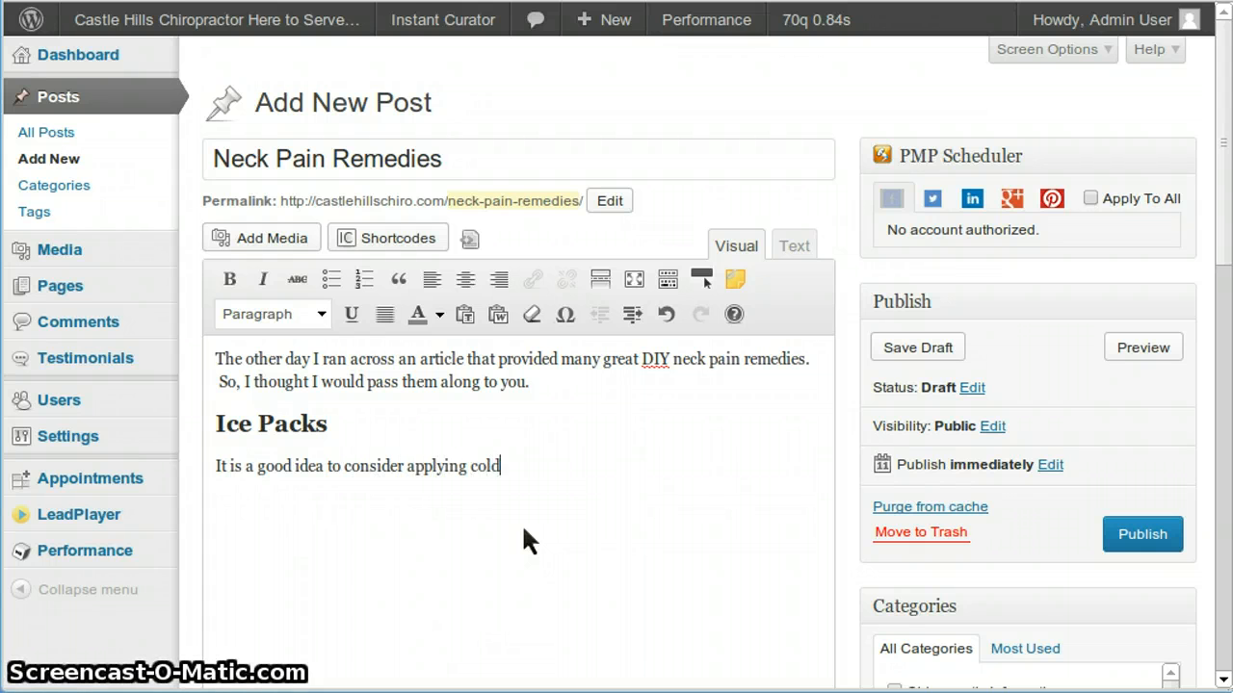
text( to)
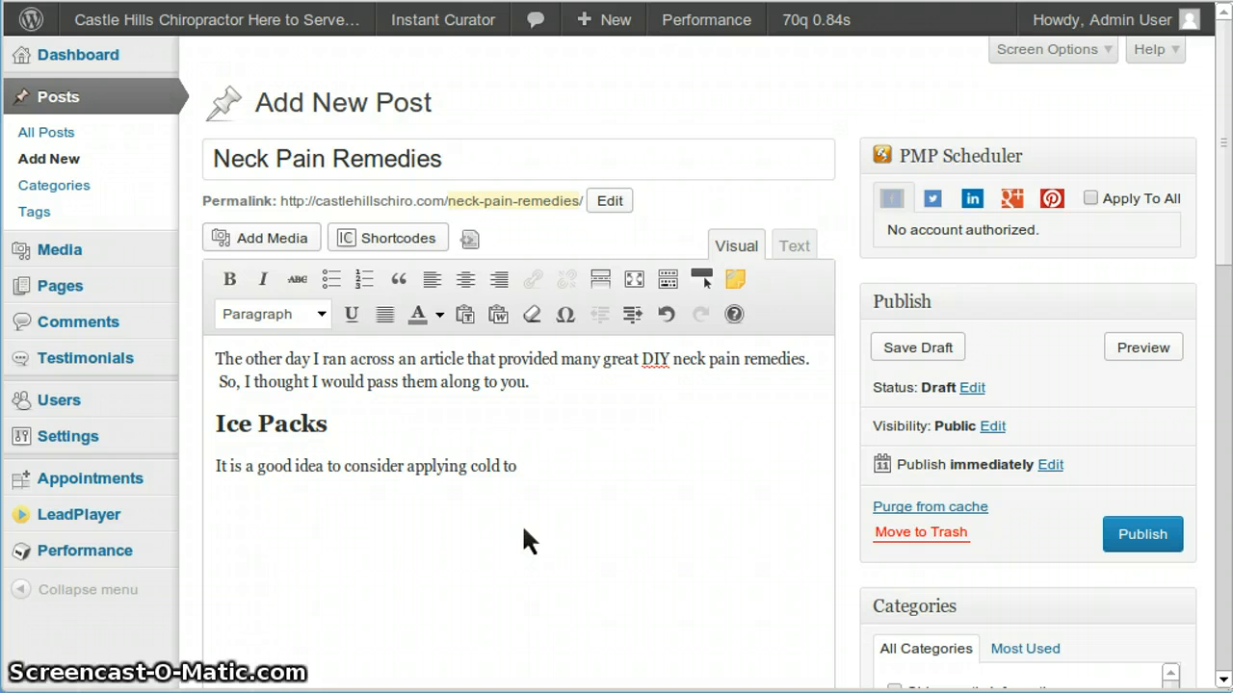
text( a neck in)
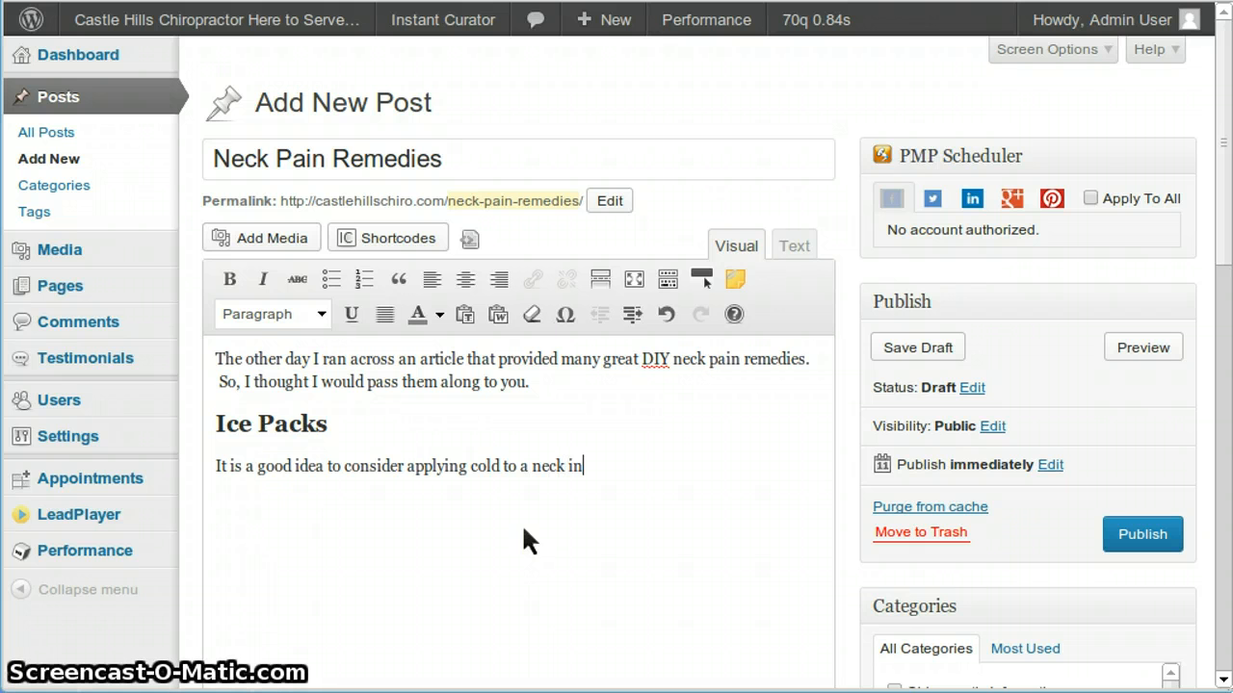
text(jury in order t)
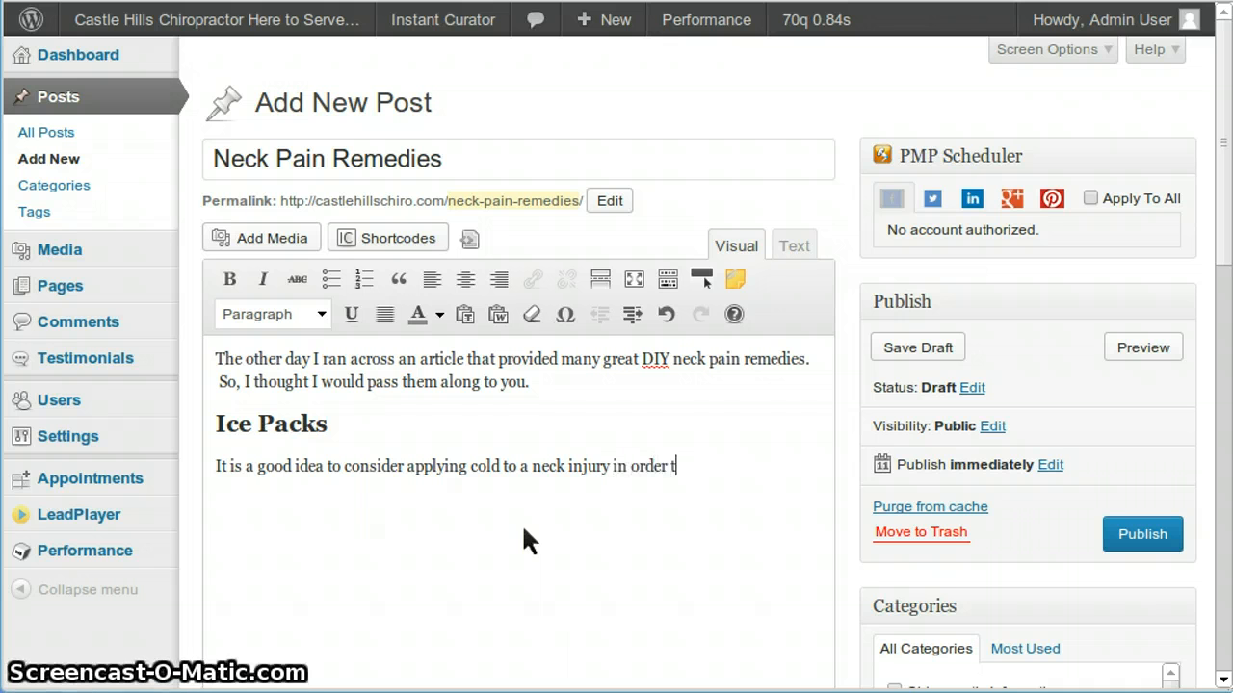
text(o avoid )
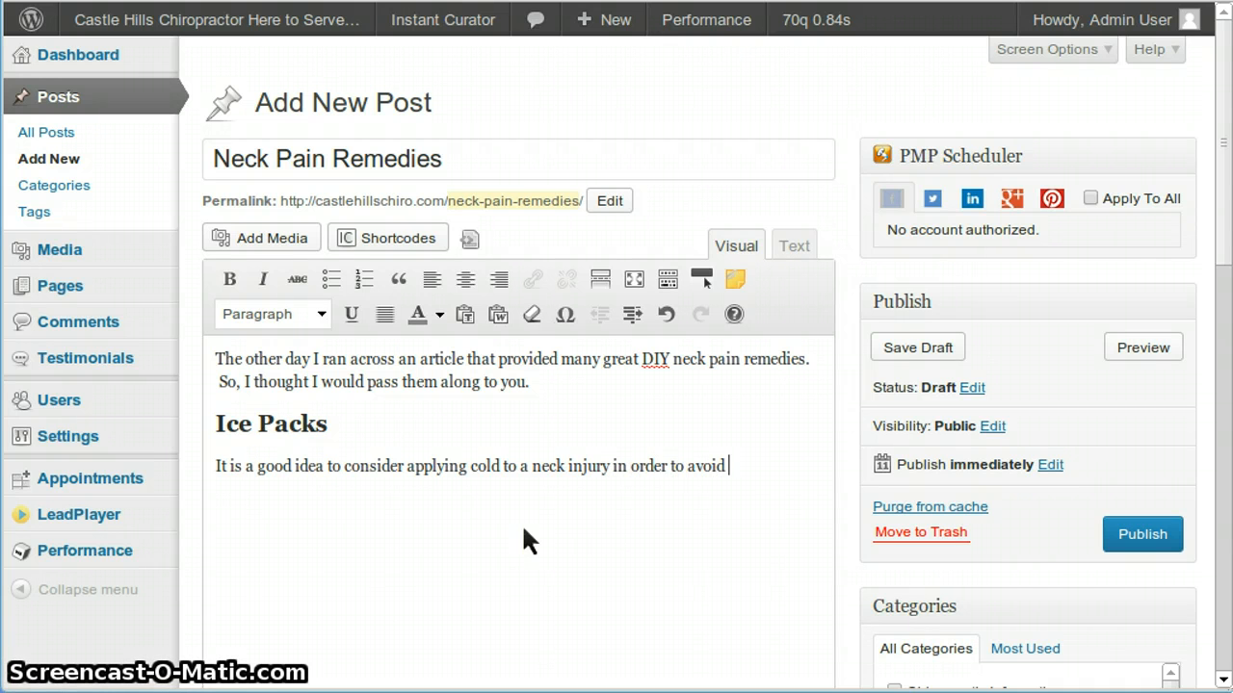
text(or reduce infl)
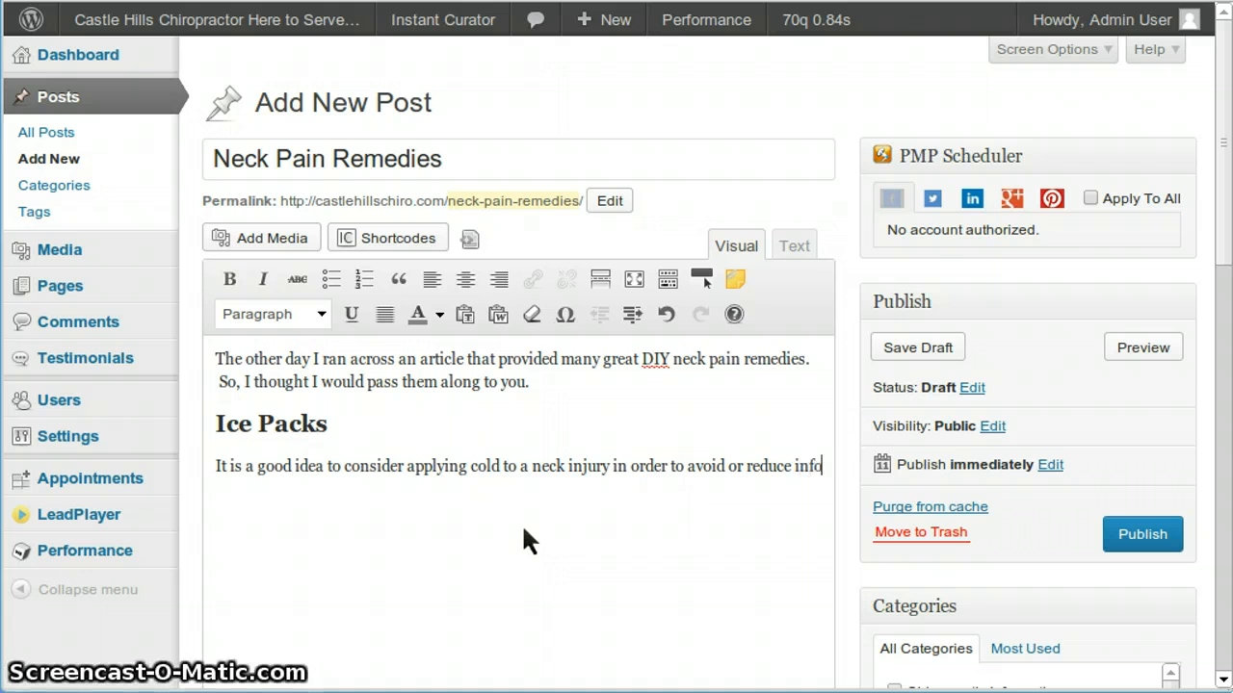
text(ammation.)
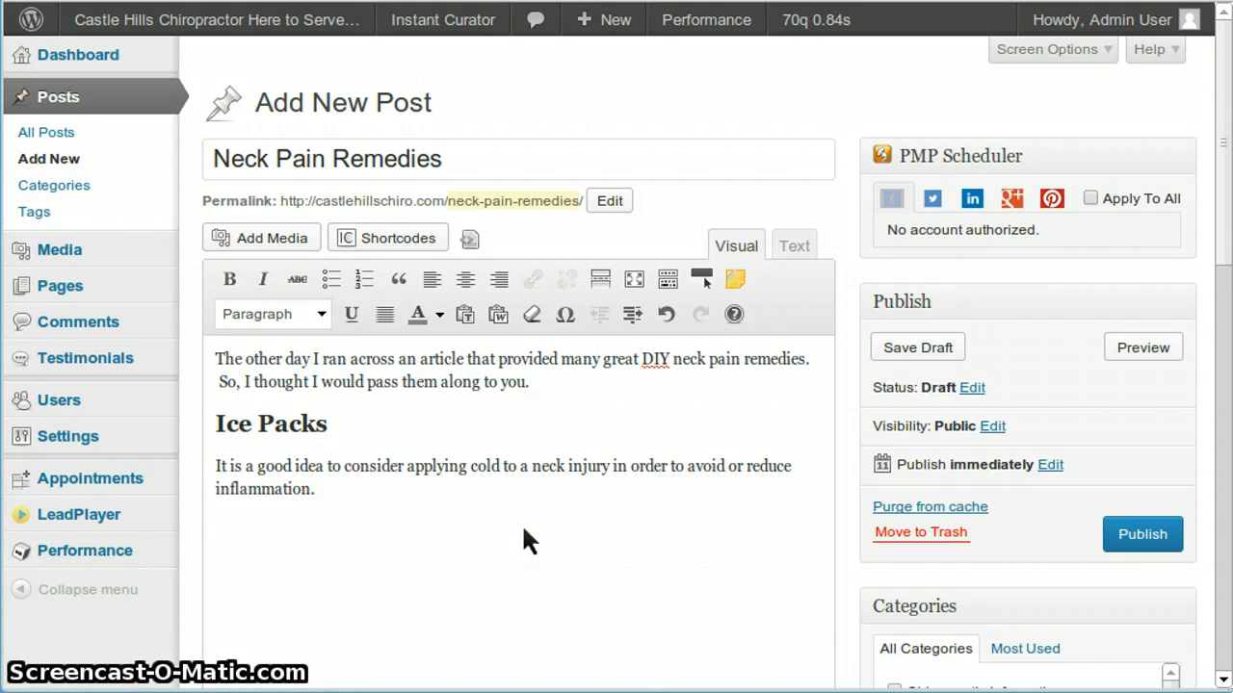
- Add a new line reading "Brands I Recommend" below the paragraph about applying cold
key(Return)
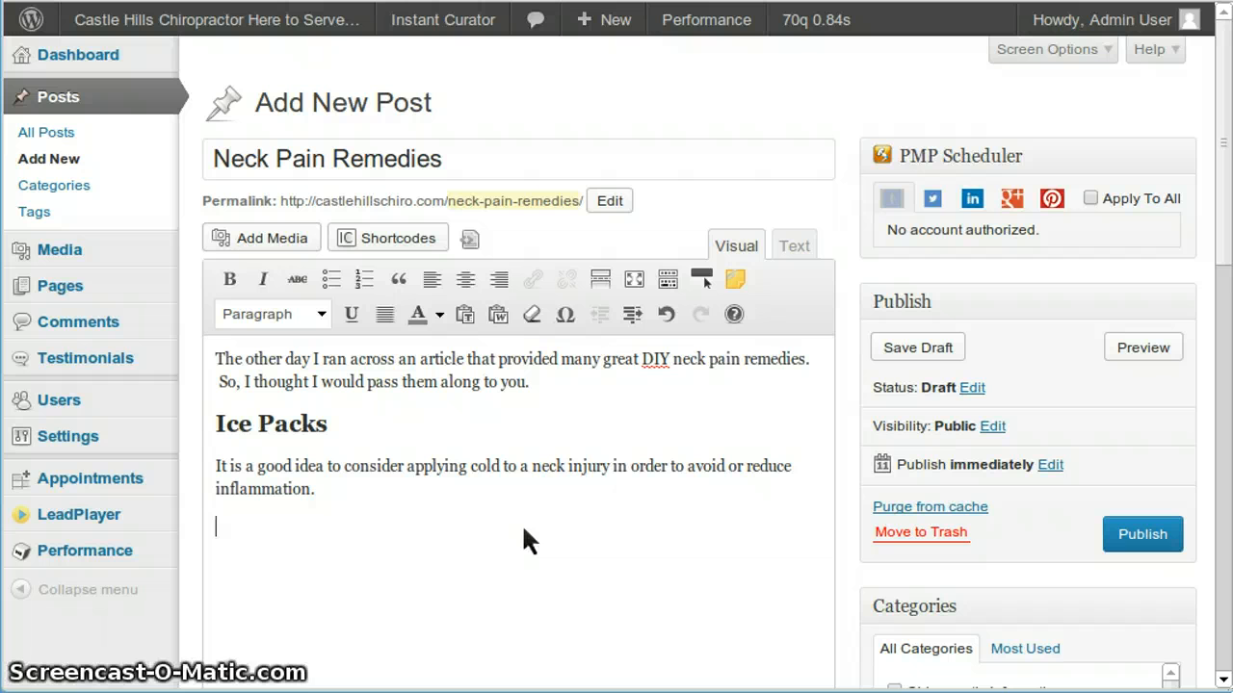
text(Brands )
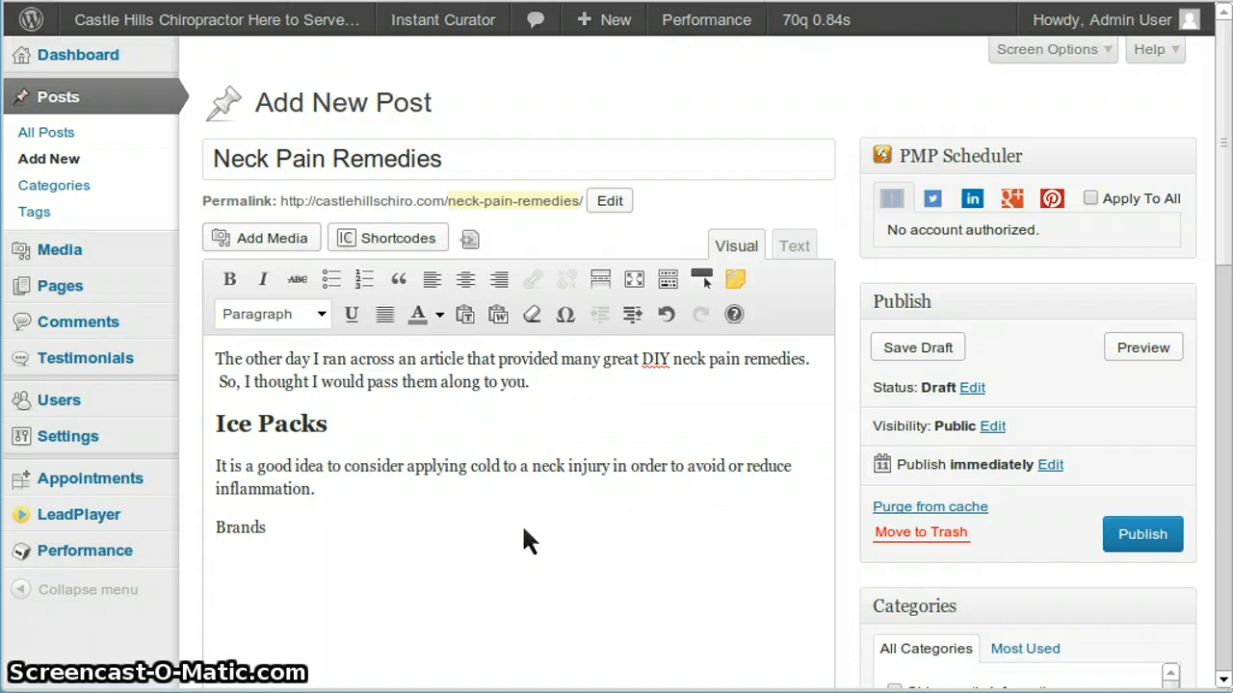
text(I Recommend)
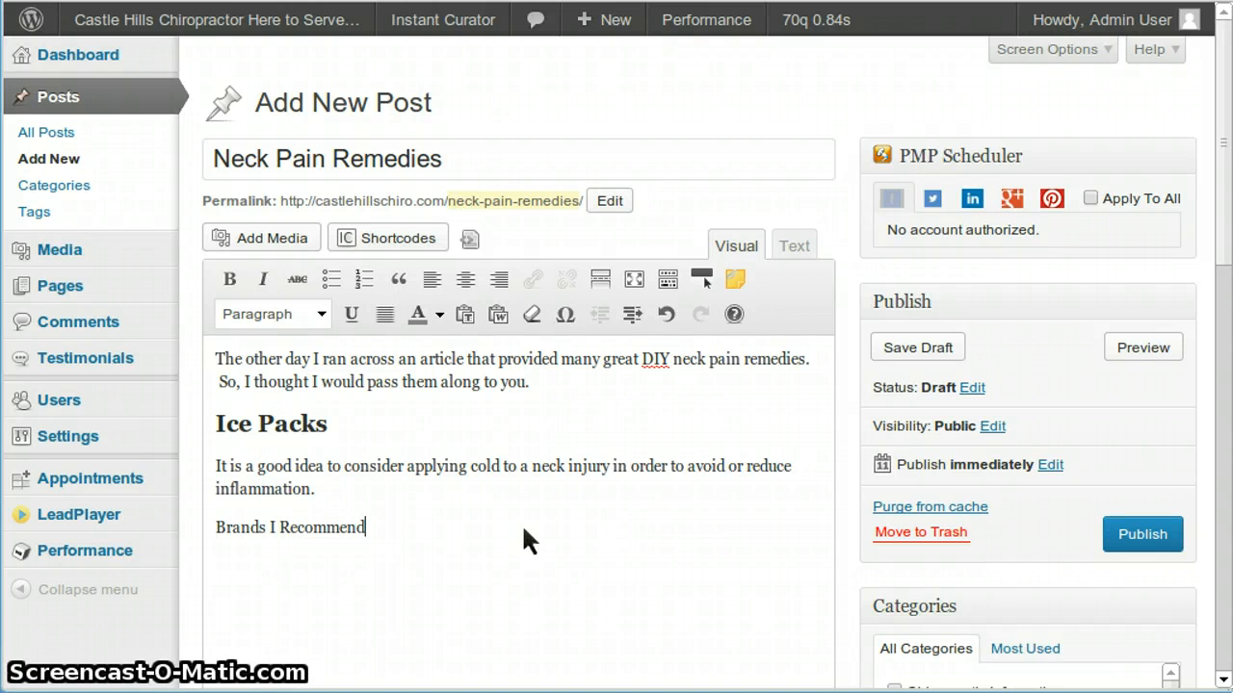
- Format the "Brands I Recommend" line as Heading 3
drag(409, 526, 360, 526)
click(216, 525)
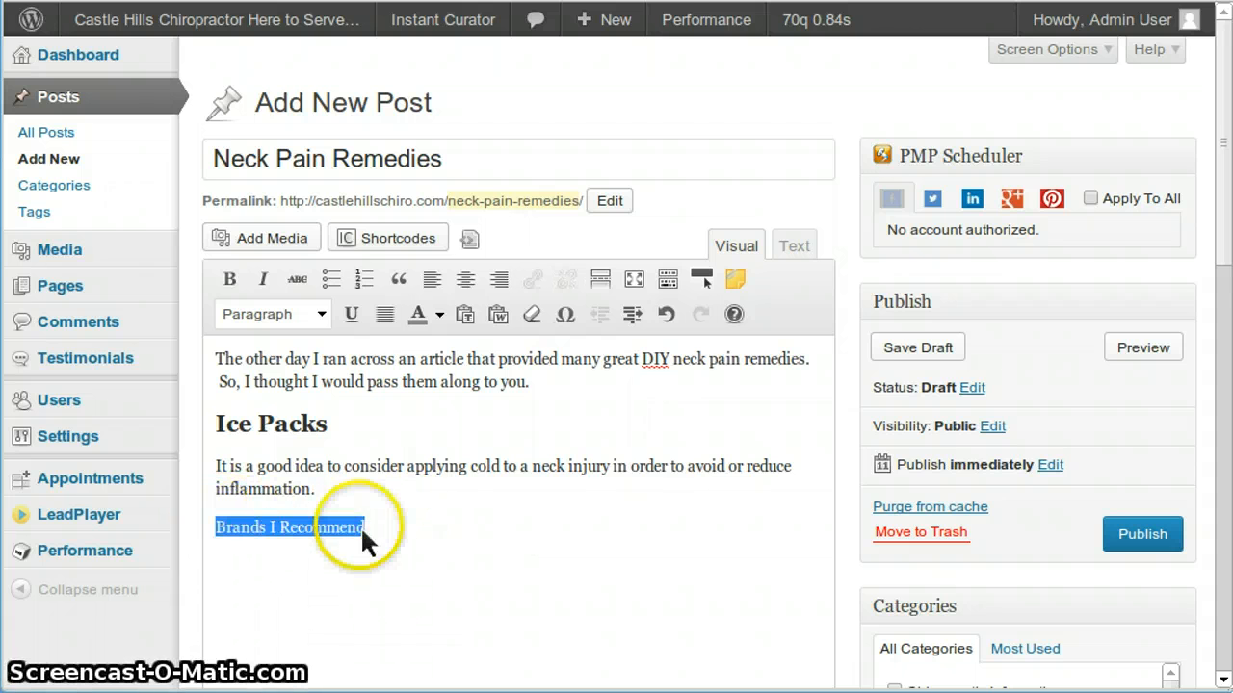
click(321, 313)
scroll(357, 449, down, 2)
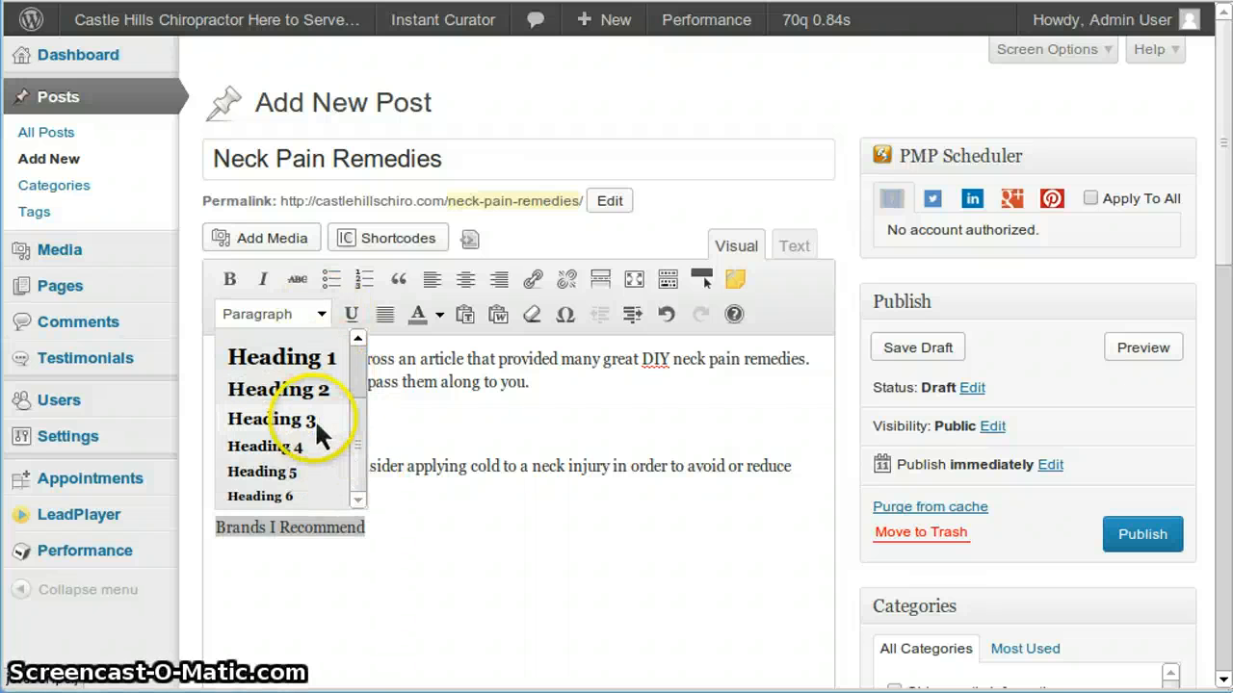
click(315, 419)
- Below that heading, write "Because not all brands are created equal, there are certain brands I would recommend you consider:" and start a new line
click(338, 579)
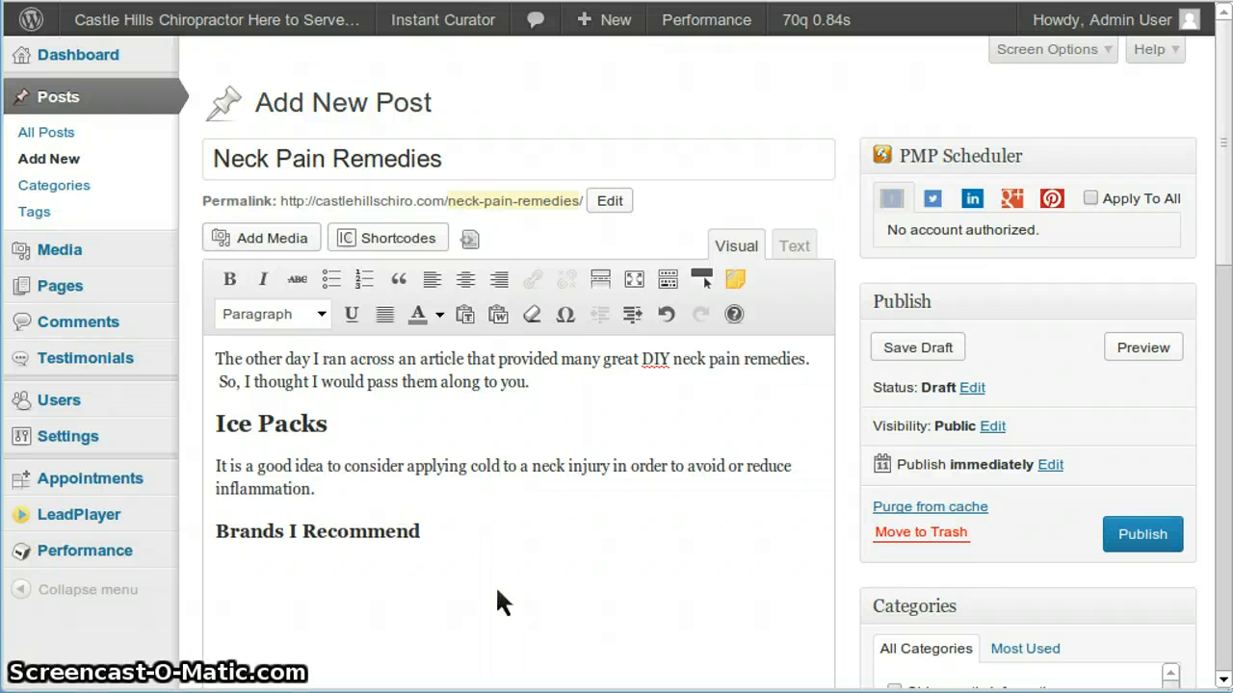
text(Because no)
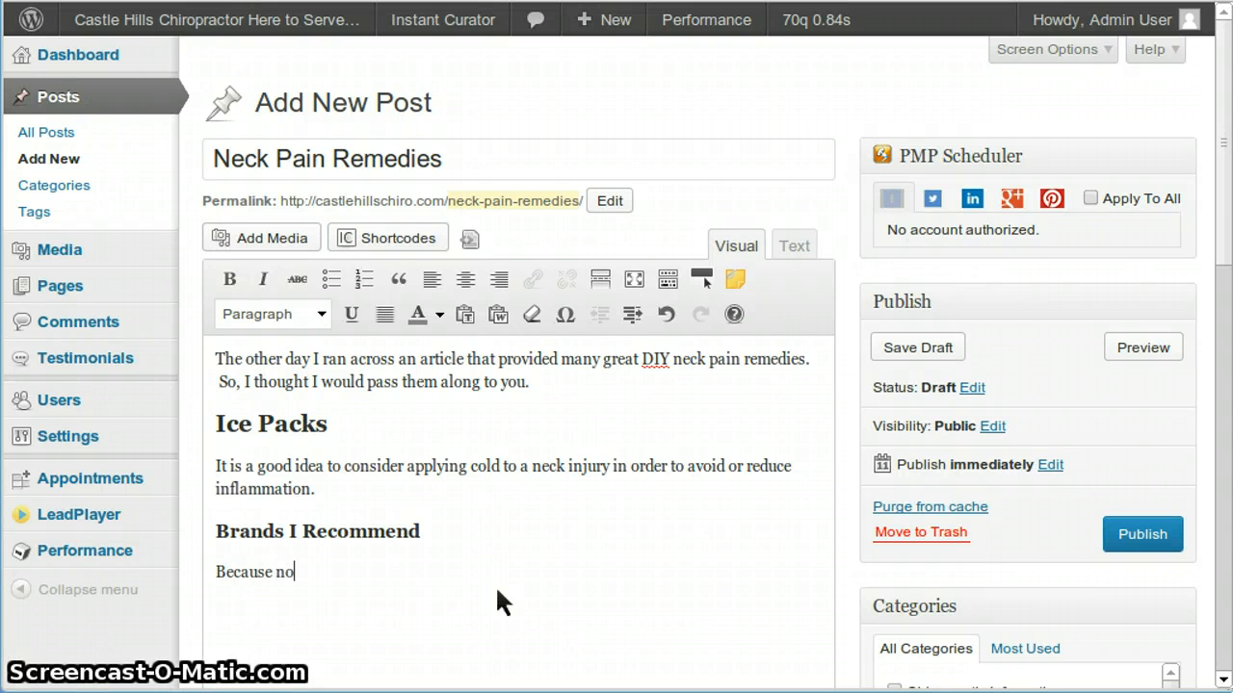
text(t all brands are created equal)
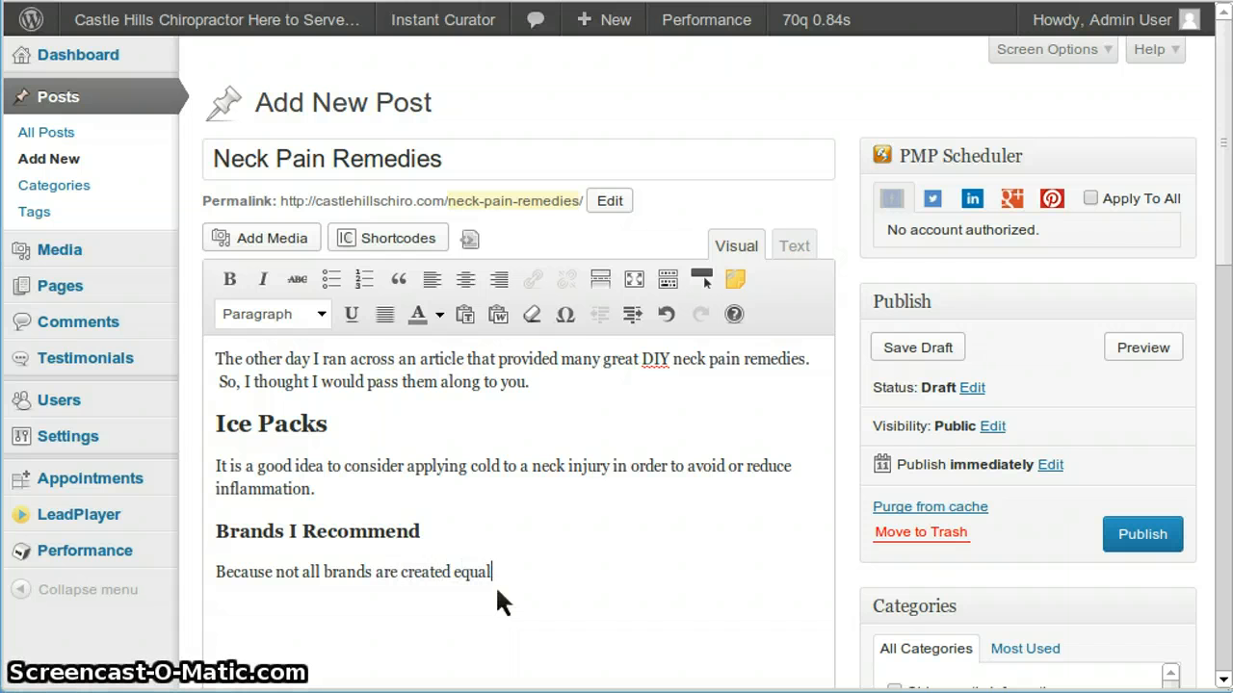
text(, there are certain brands I wou)
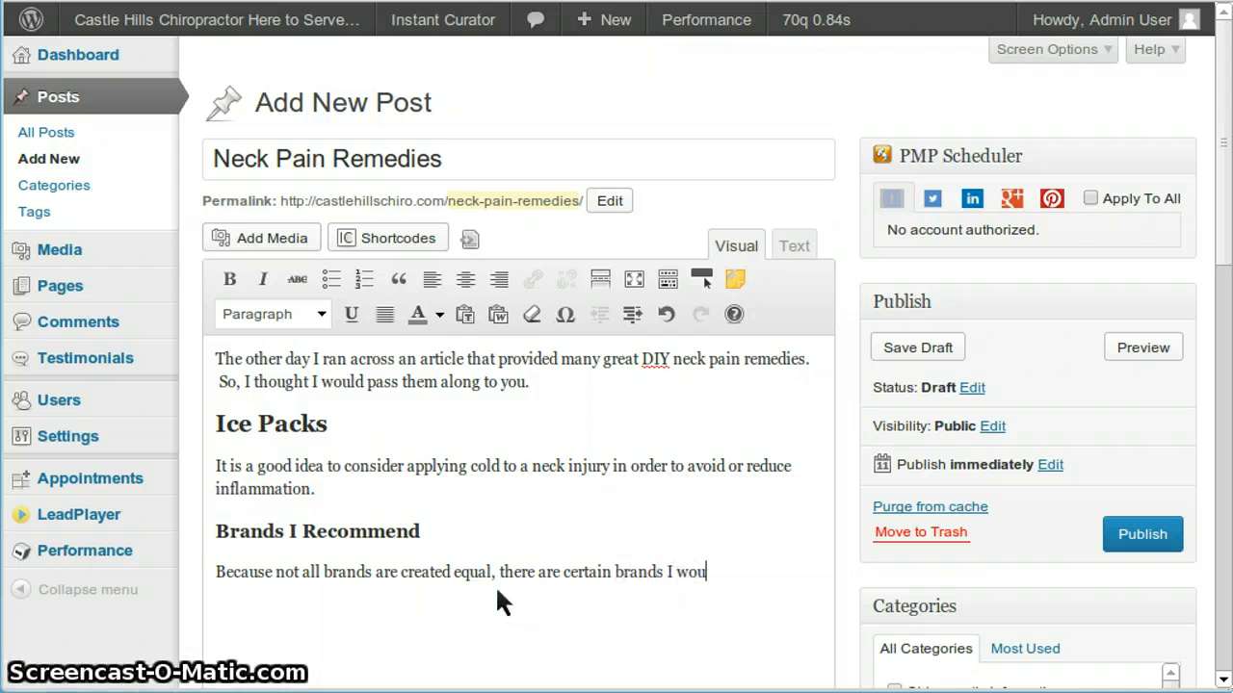
text(ld recommend you)
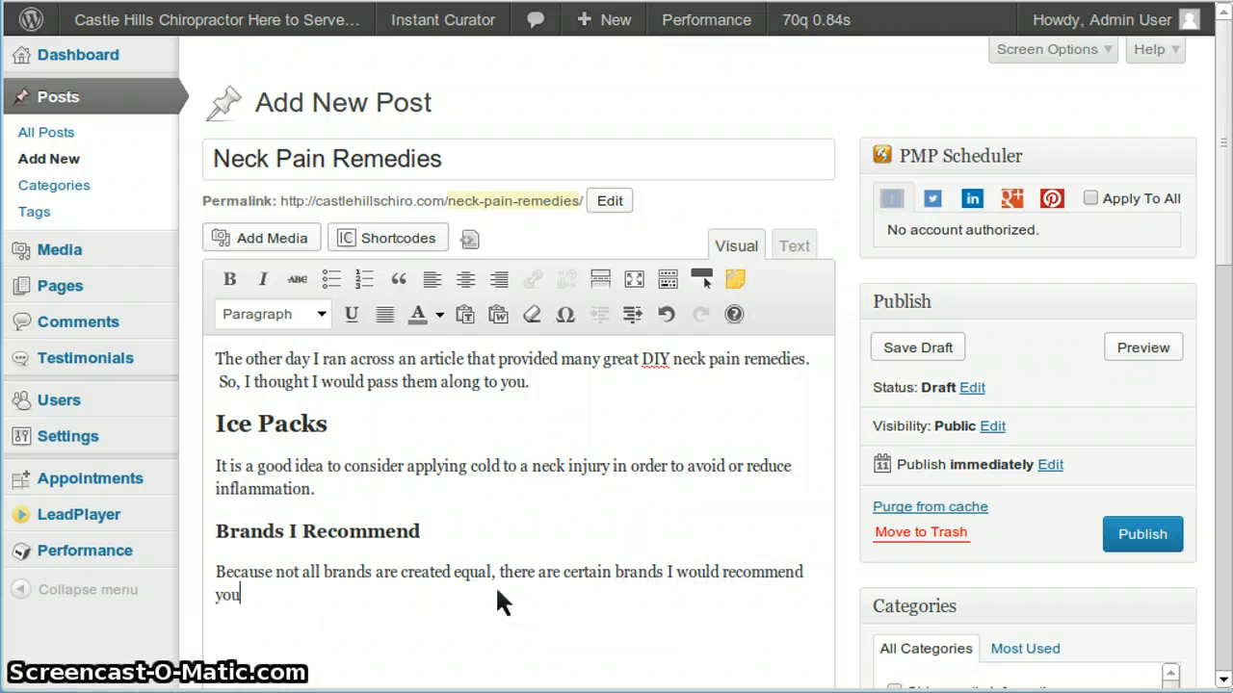
text( consider:)
key(Return)
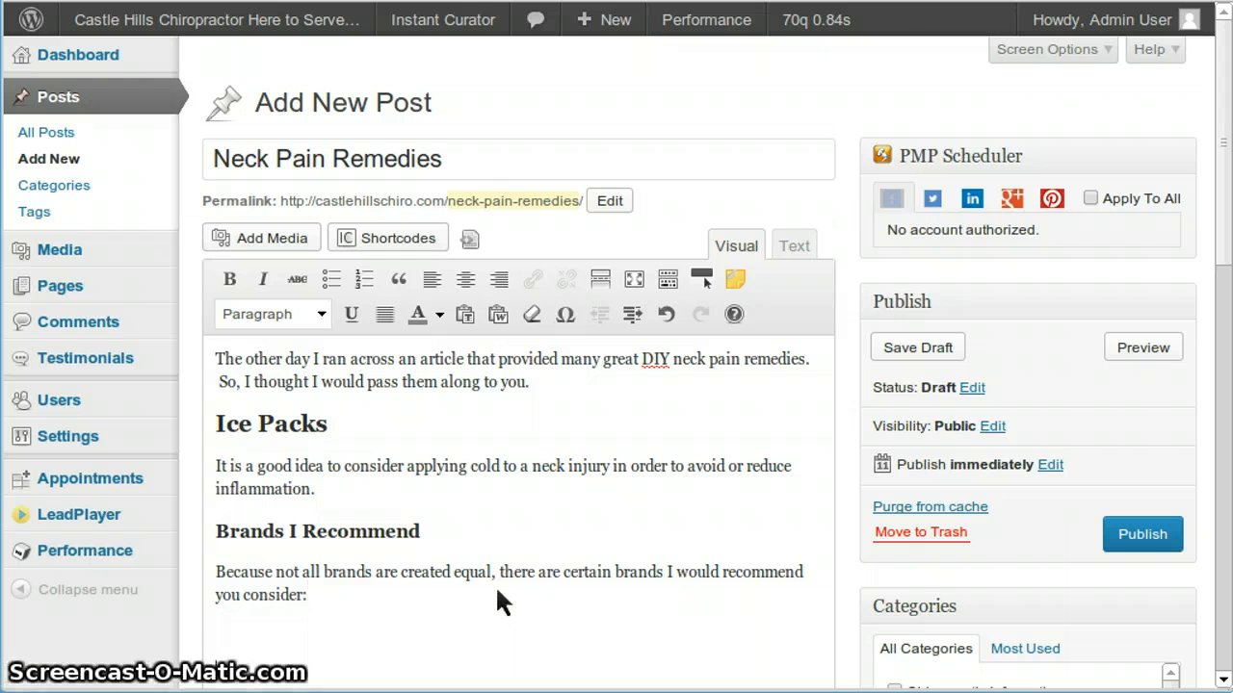
- Write "Great Ice", "Get it Cold" and "Icy Hot" on three separate lines below the paragraph
text(Great Ice)
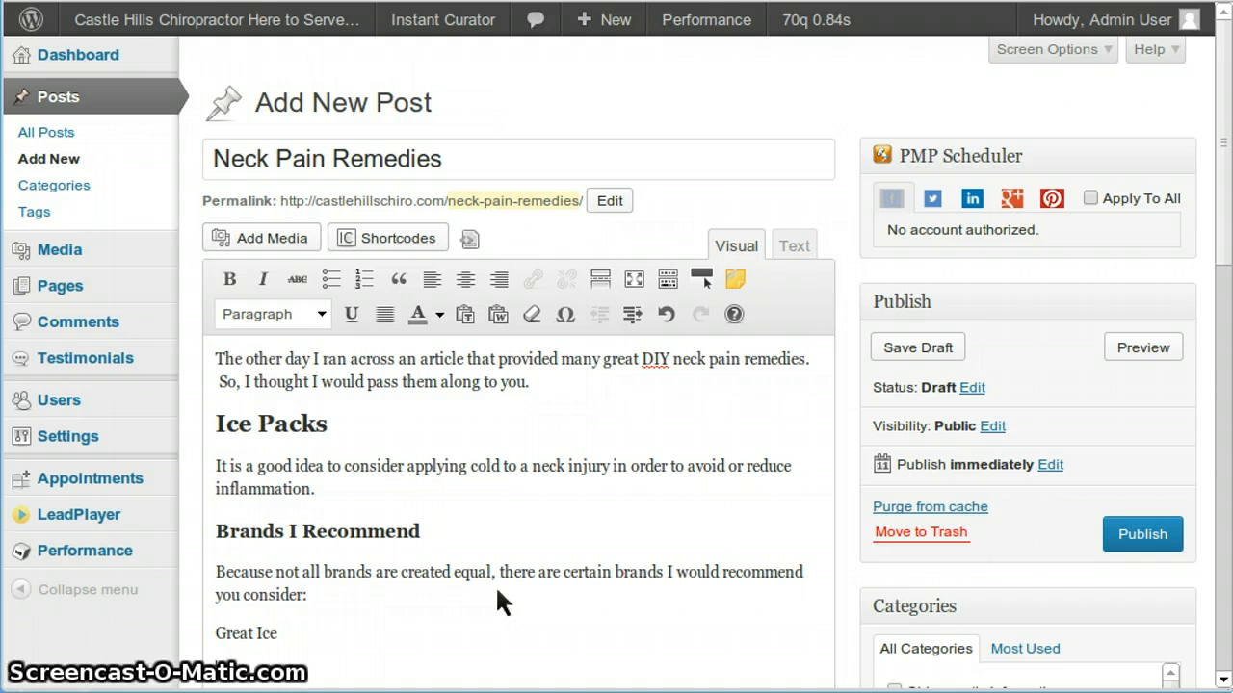
key(Return)
text(Get it Cold)
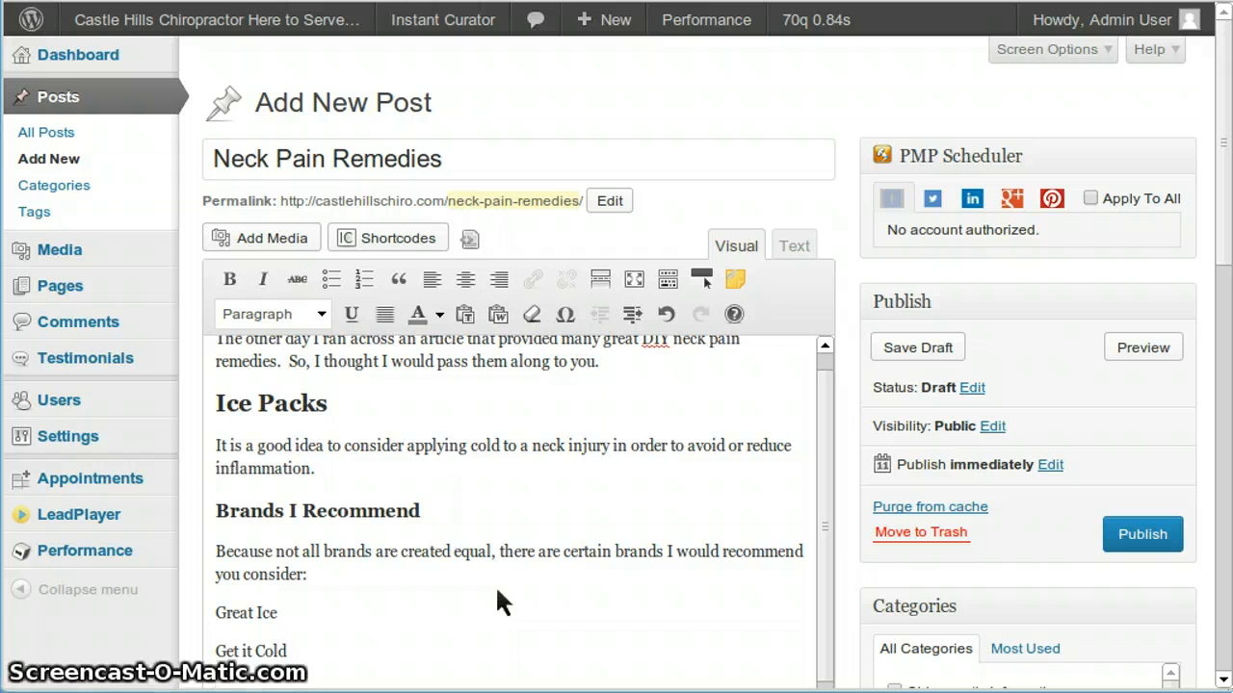
text(G)
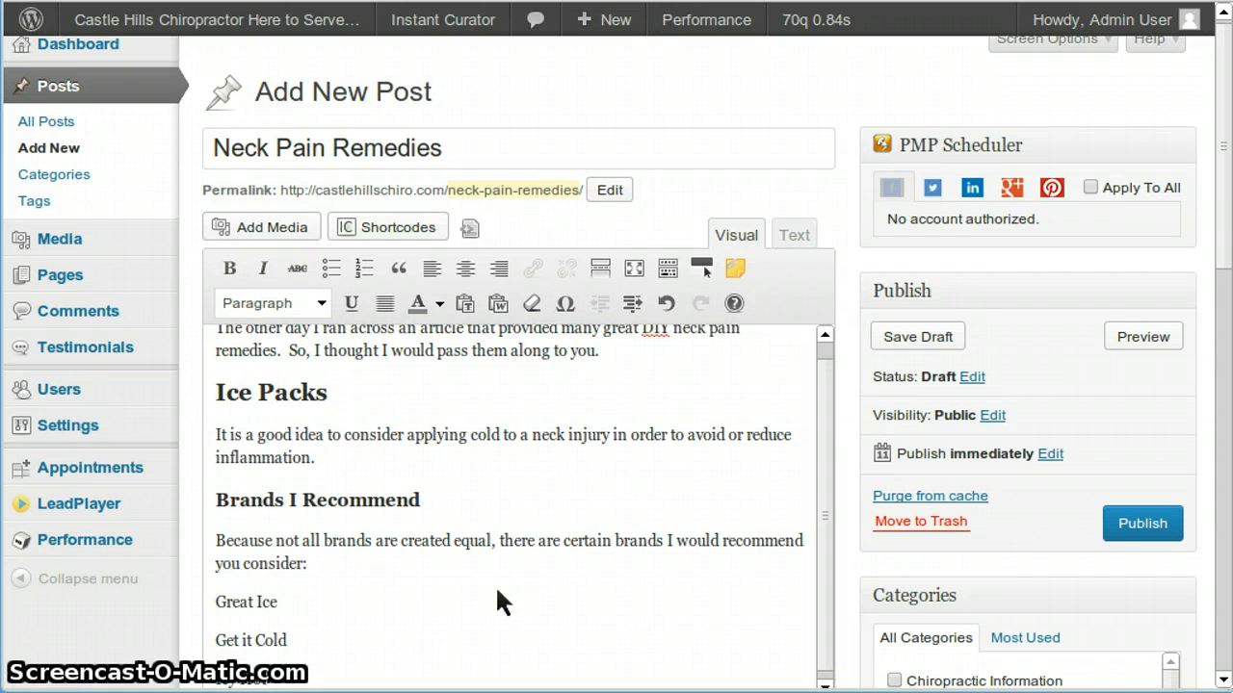
scroll(497, 590, down, 2)
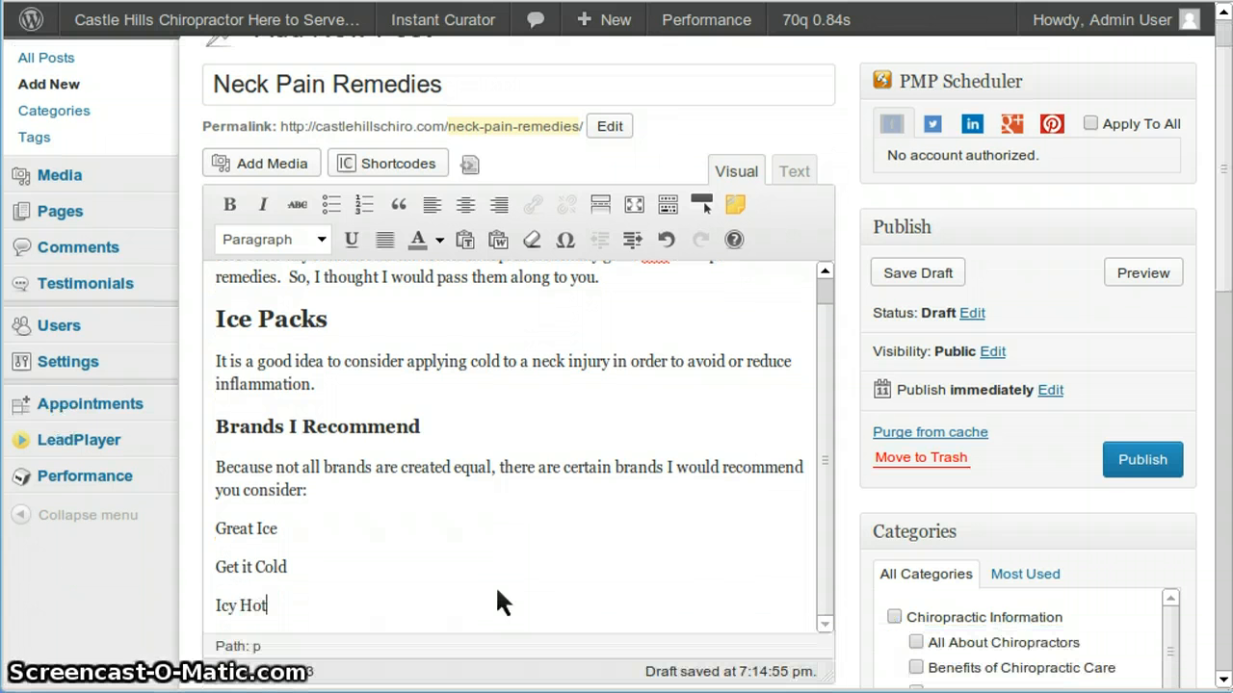
- Format the three brand lines as a numbered list, trying a bulleted list before returning to numbers
drag(289, 605, 213, 528)
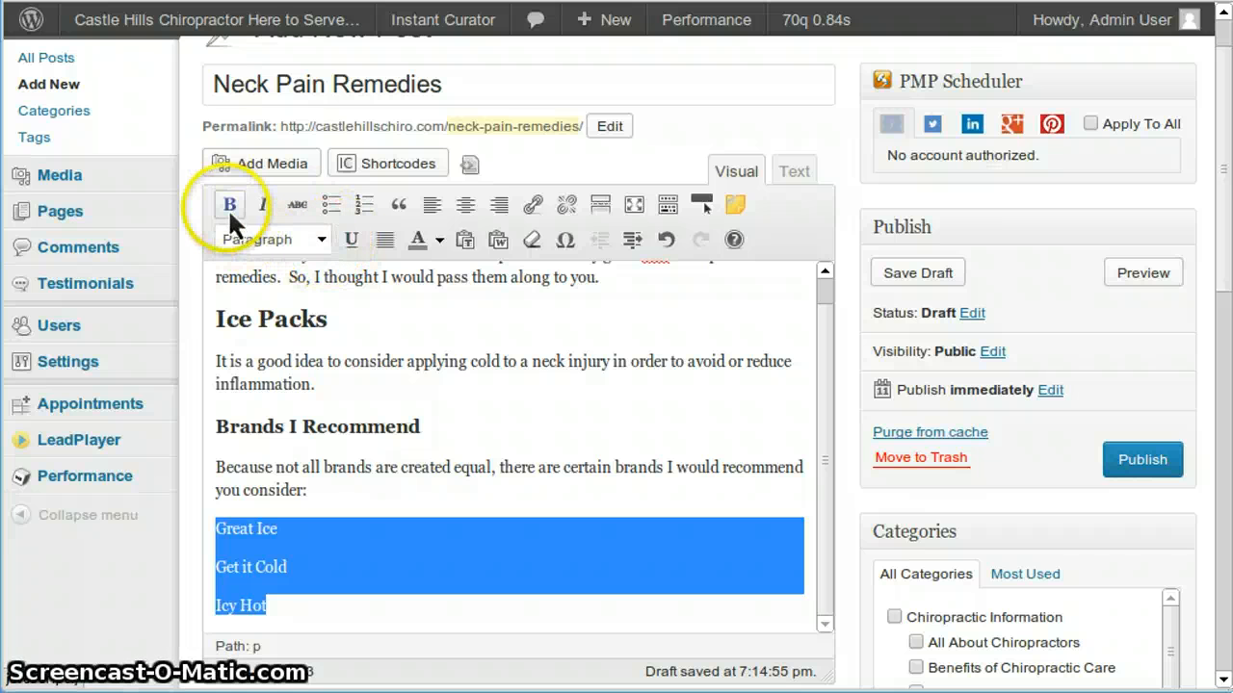
click(365, 204)
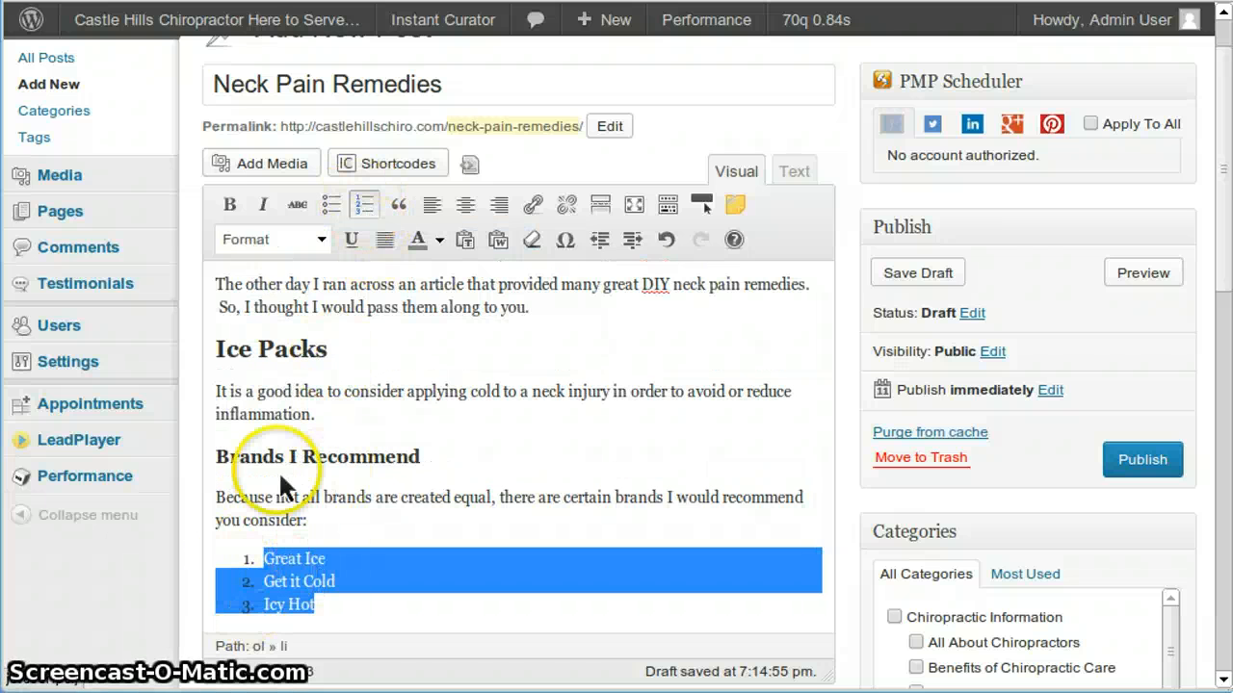
click(333, 204)
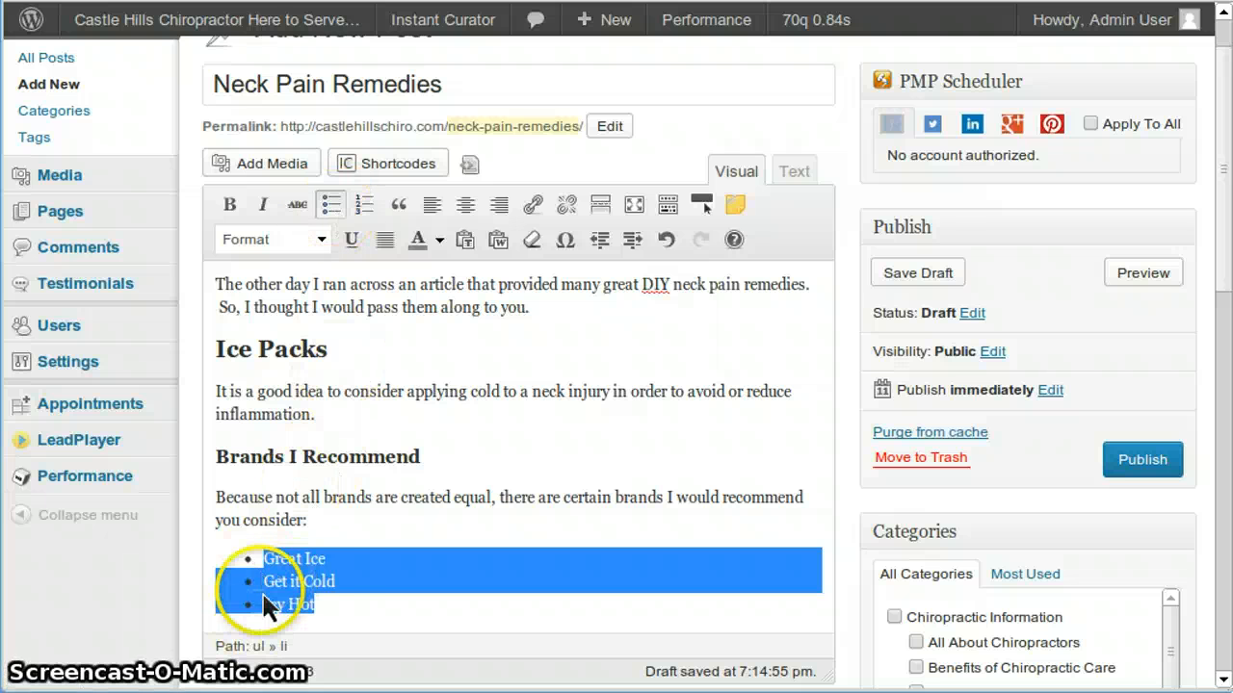
click(367, 214)
- Add " - asdfasdf;lkj ;laskdj fasflkjsa f;lasjk df;lsaj" after "Great Ice" and make that brand name bold
click(348, 563)
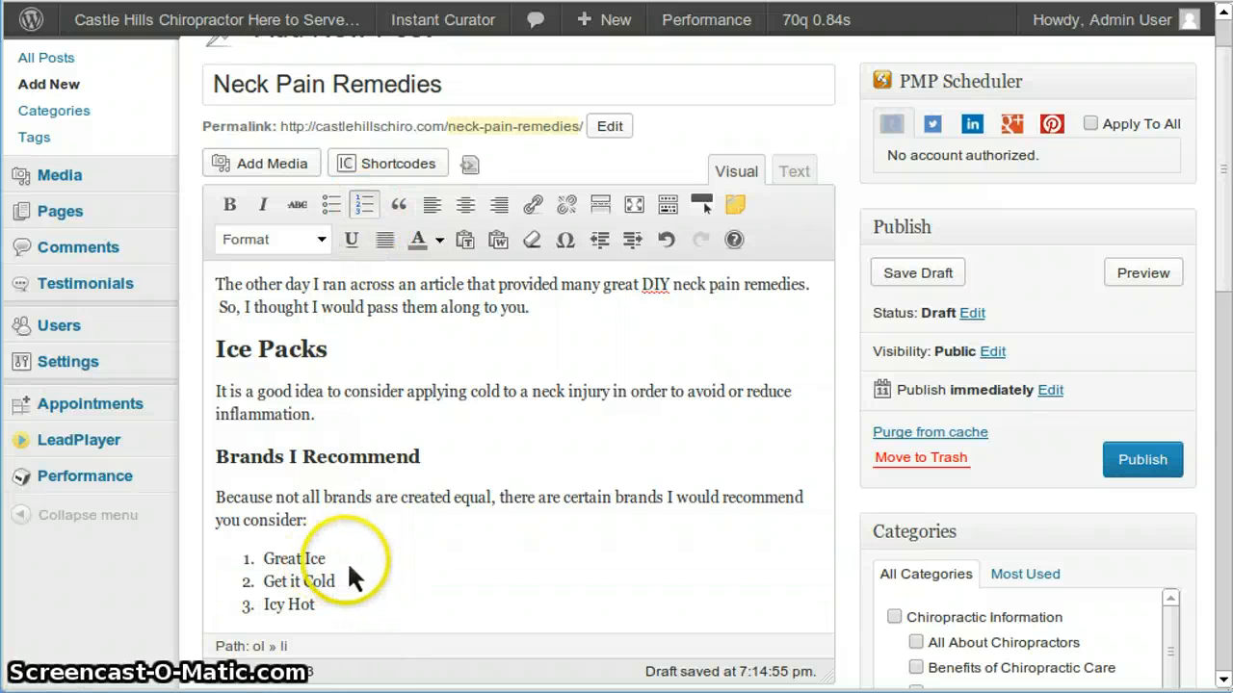
text(-)
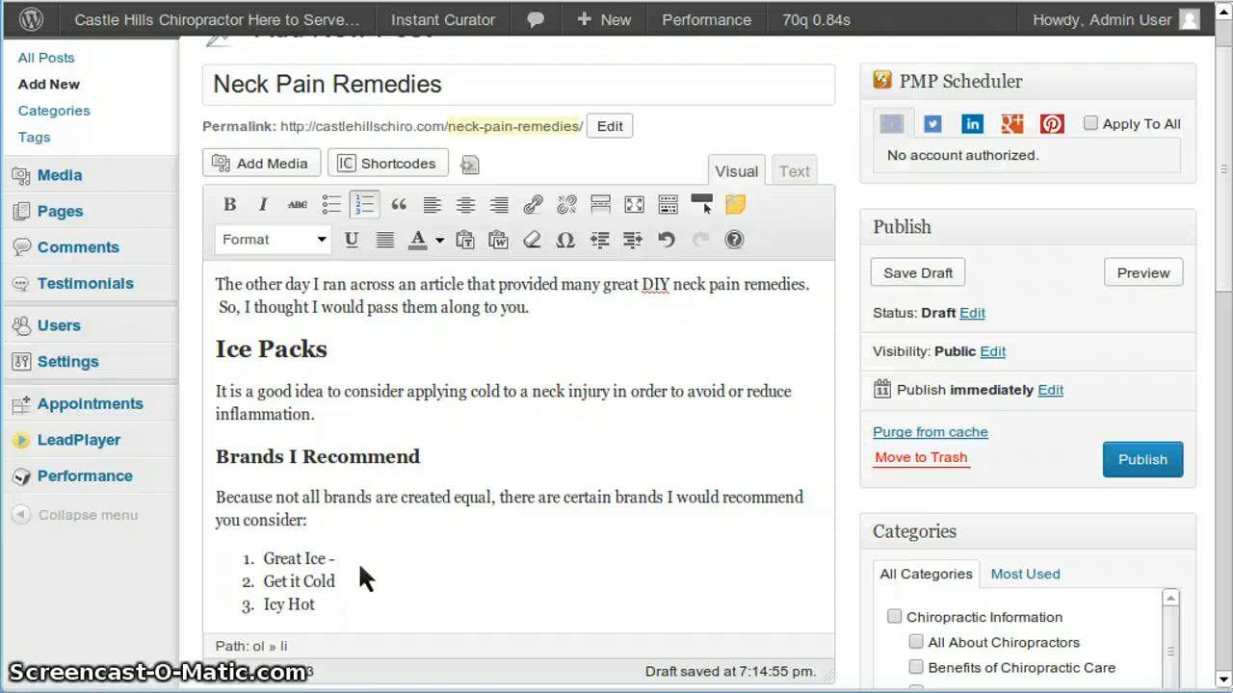
text( asdfasdf;lkj ;laskdj fasflkjsa f;lasjk df;lsaj)
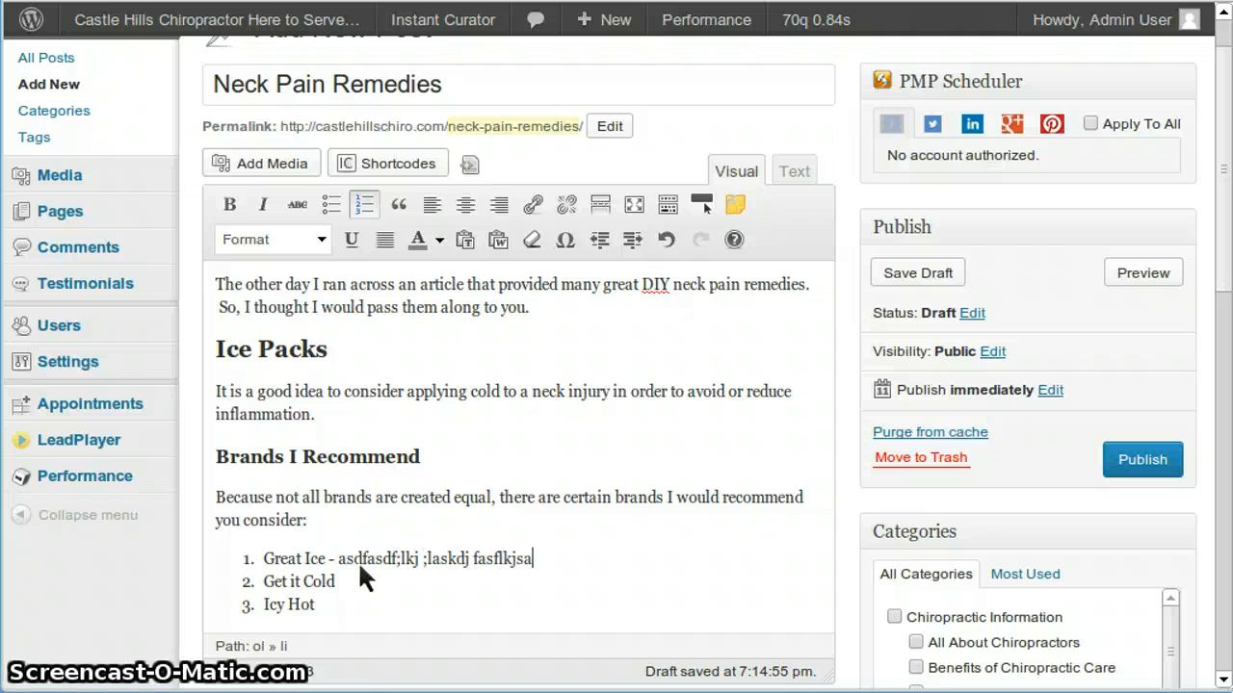
click(321, 561)
drag(264, 561, 320, 558)
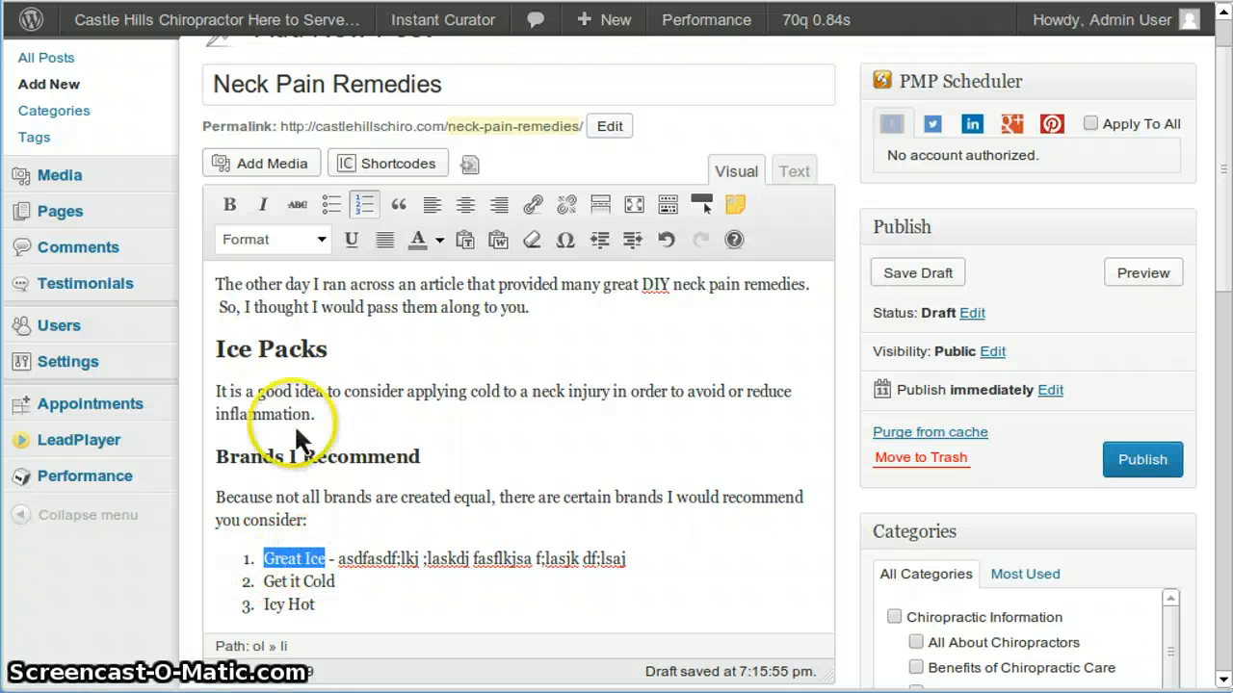
click(230, 205)
- Add a dash after "Get it Cold" and after "Icy Hot" in the numbered list
click(295, 577)
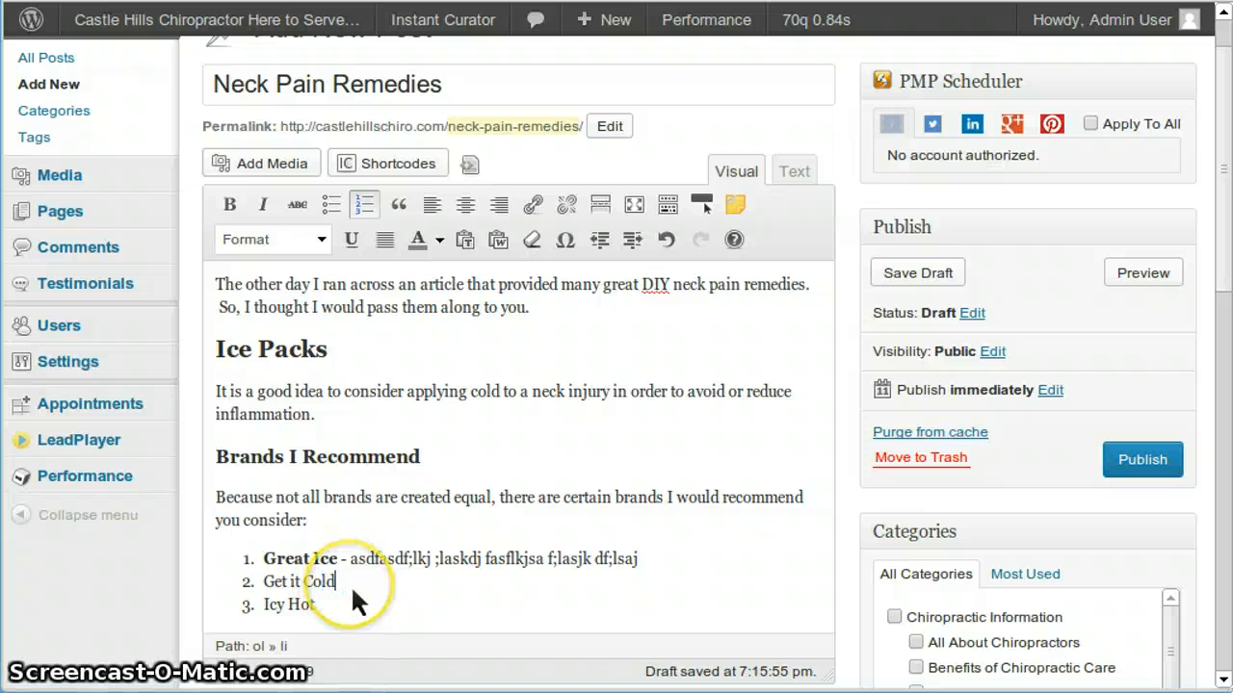
text(-)
click(343, 613)
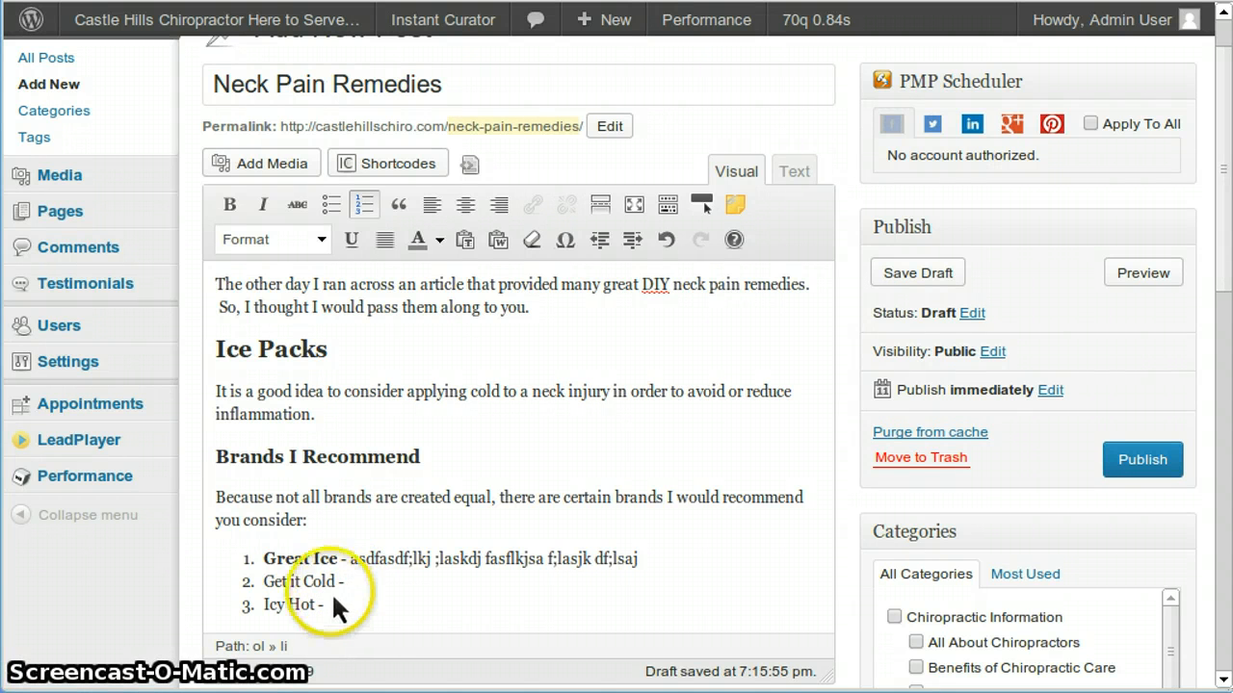
- Make the brand names "Get it Cold" and "Icy Hot" bold
mouse_move(338, 579)
mouse_down()
mouse_move(317, 584)
mouse_move(335, 581)
mouse_up()
click(277, 582)
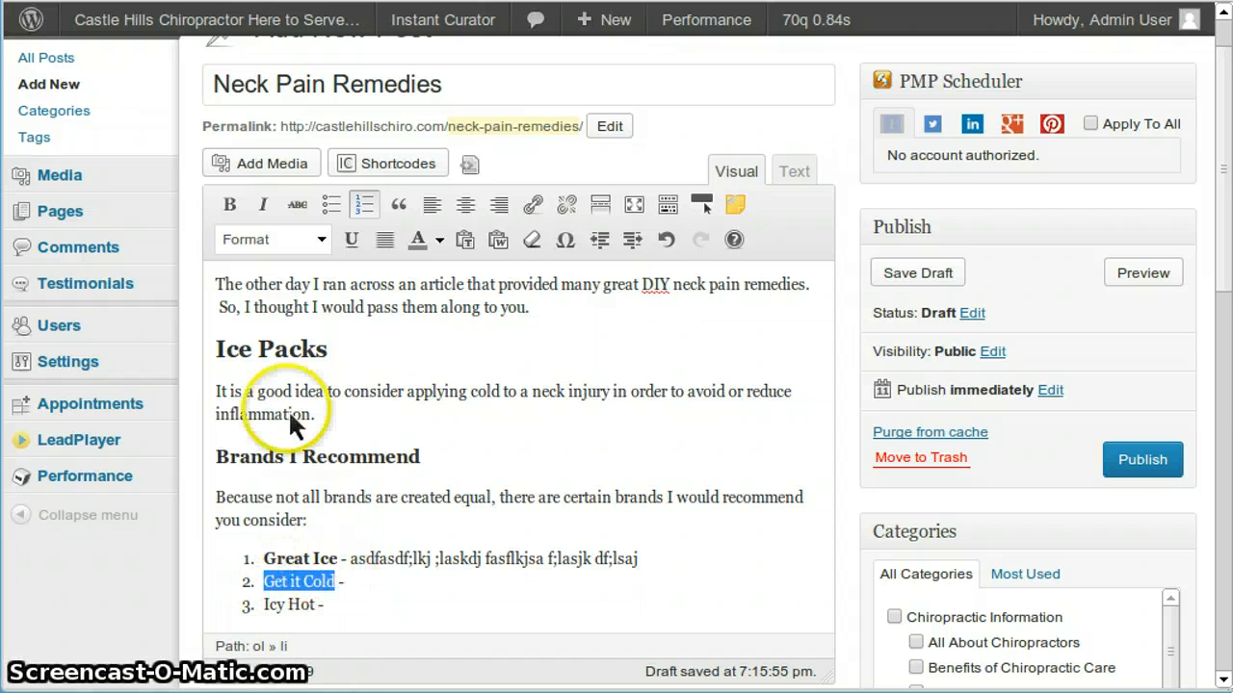
click(223, 207)
mouse_move(266, 603)
mouse_down()
mouse_move(314, 604)
mouse_move(266, 604)
mouse_up()
click(314, 600)
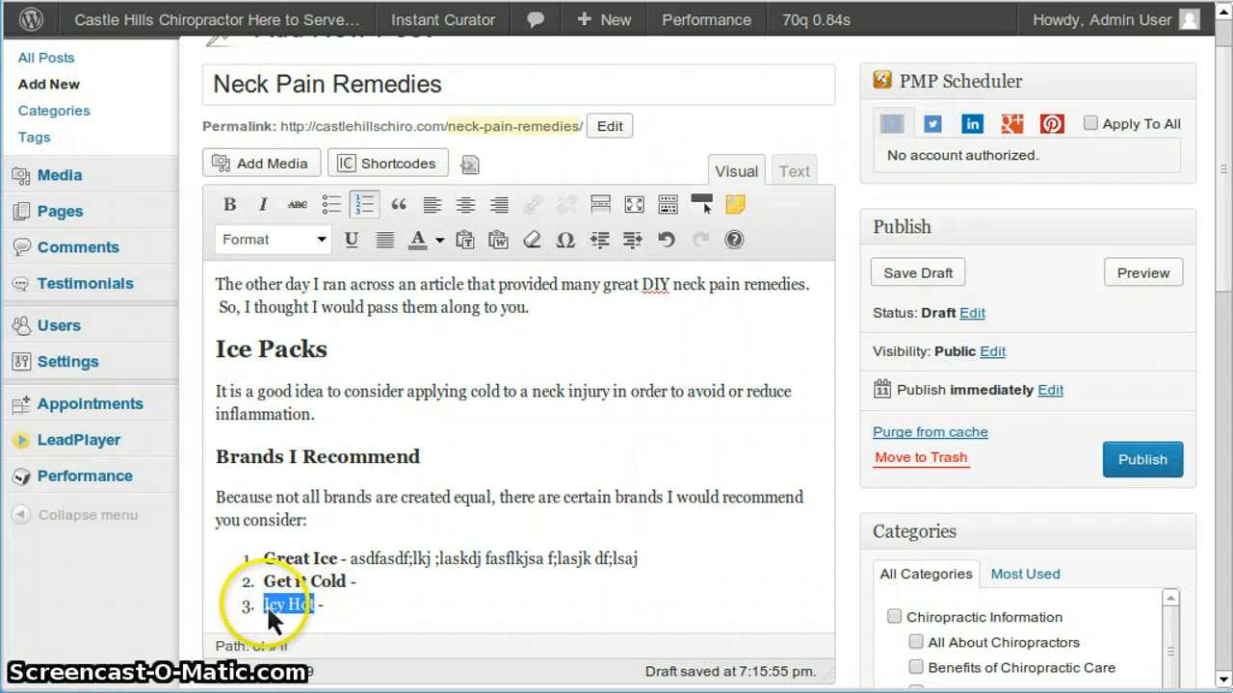
click(224, 203)
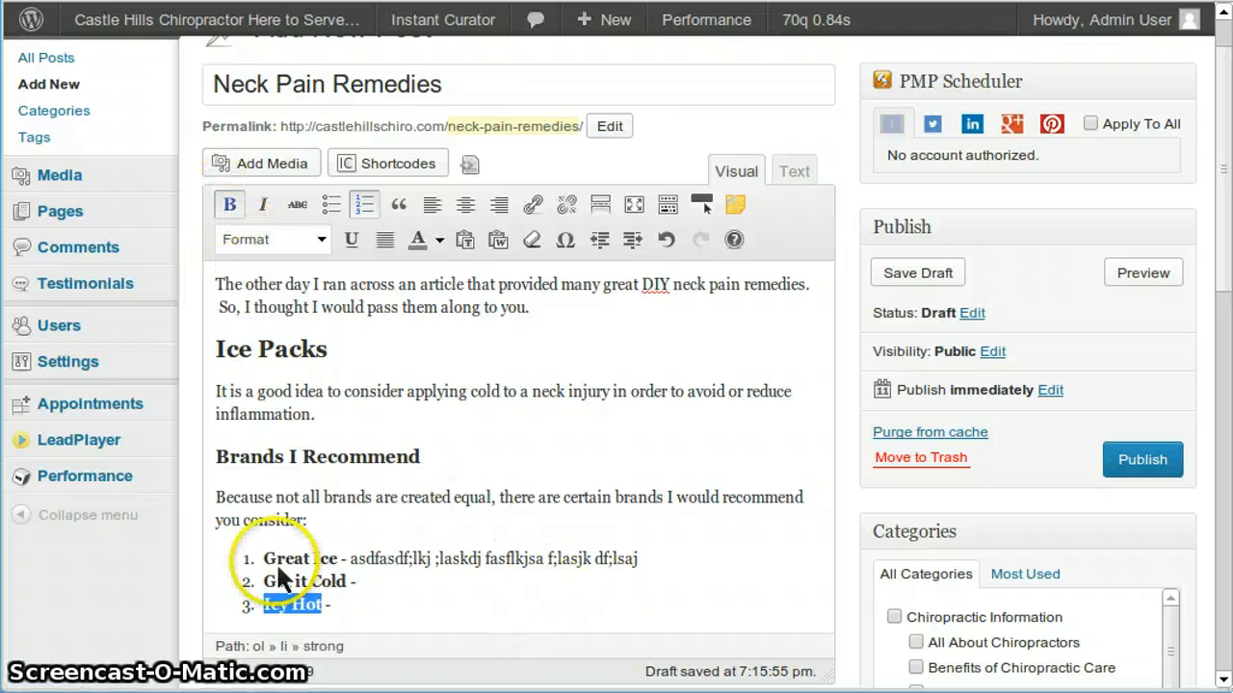
- Italicize "Get it Cold" and try centring its list item before aligning it left
drag(265, 582, 345, 581)
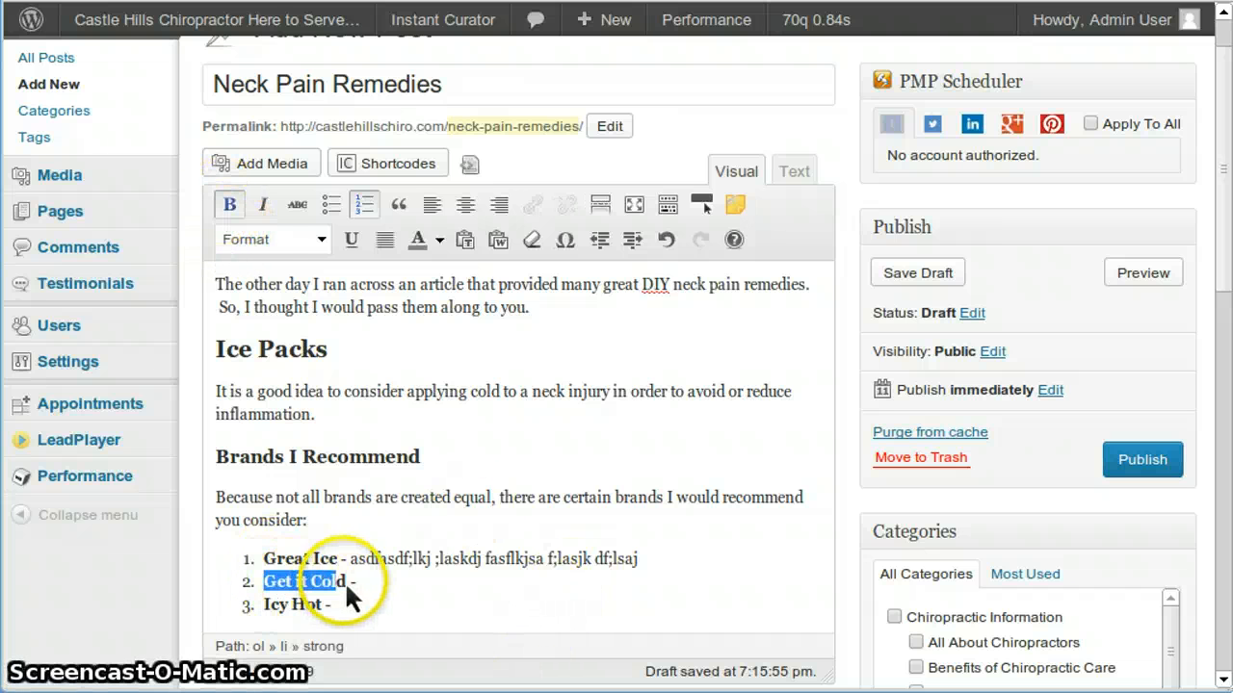
click(260, 206)
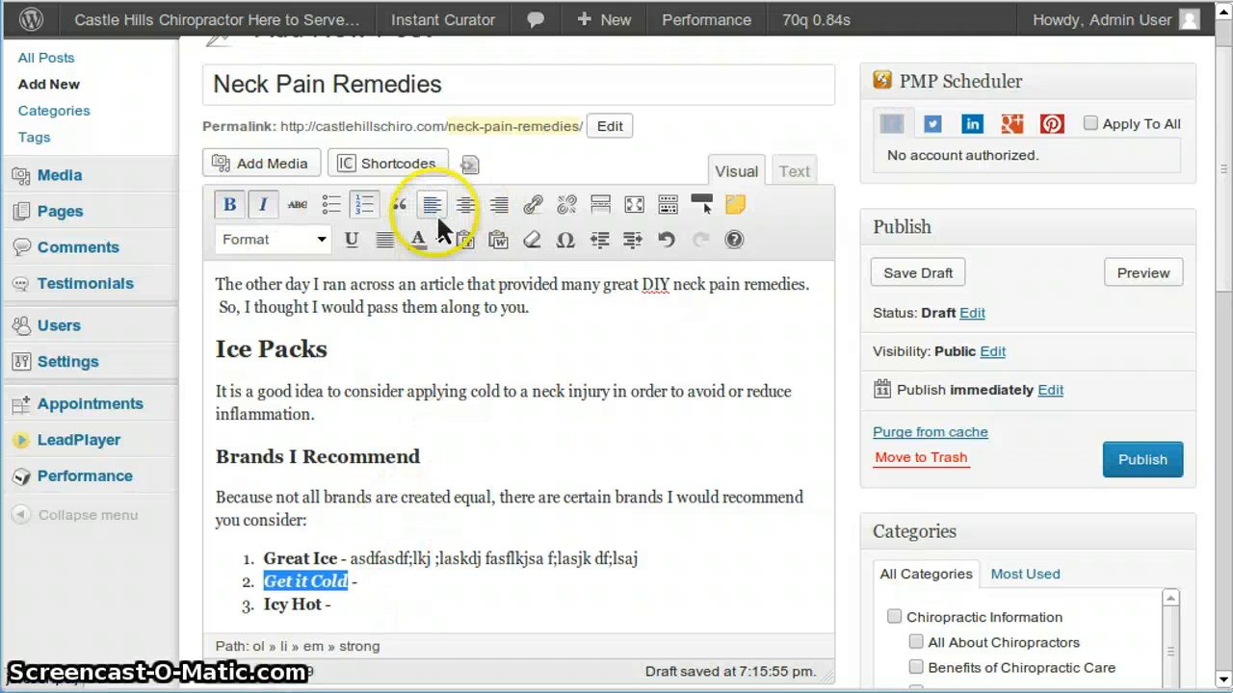
click(470, 208)
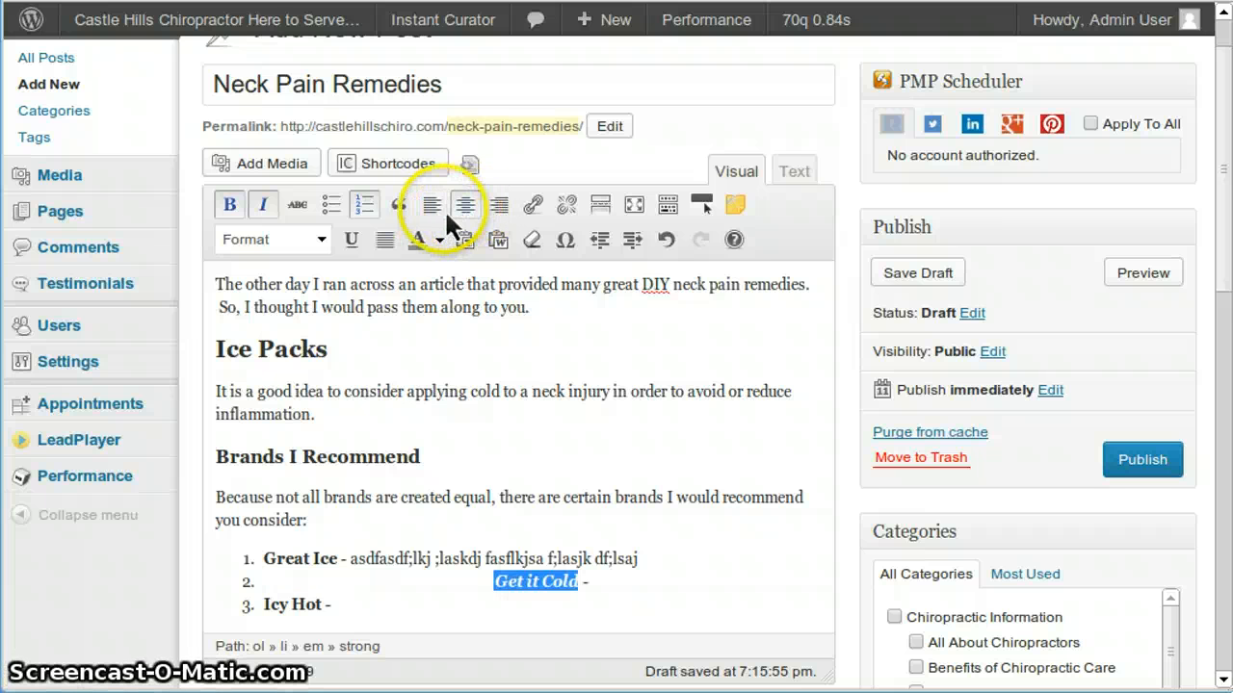
click(436, 206)
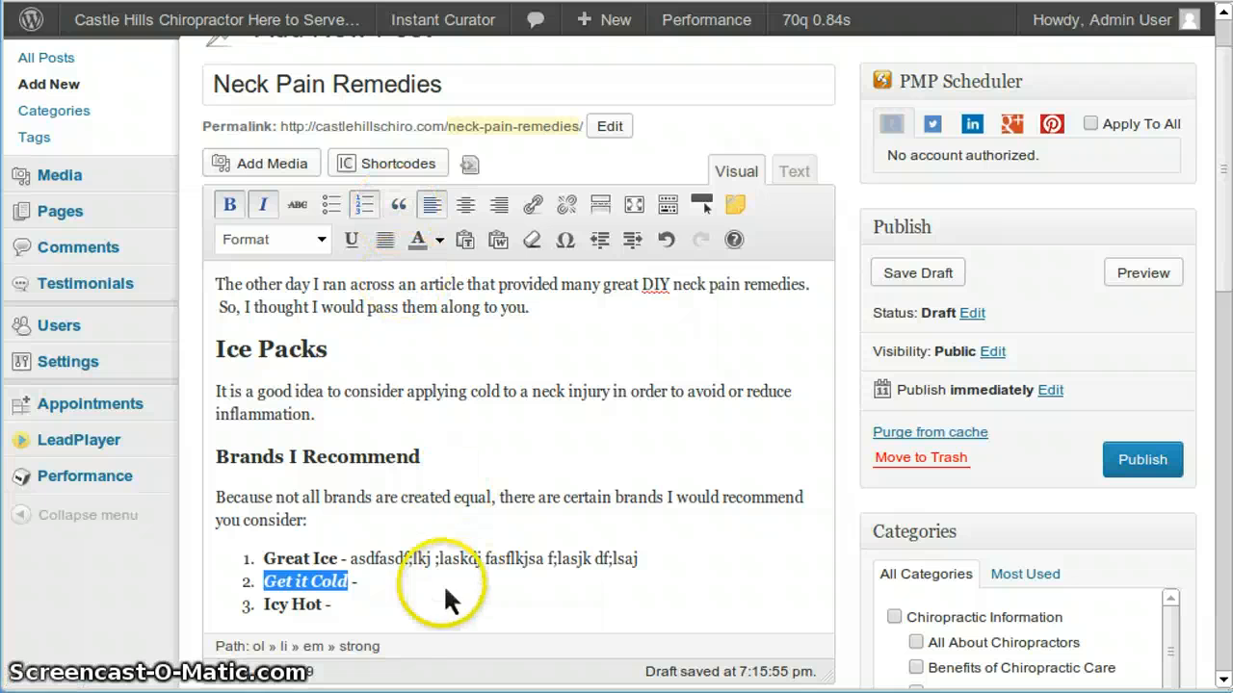
- End the numbered list after the "Icy Hot" item with an empty regular paragraph below it
click(364, 609)
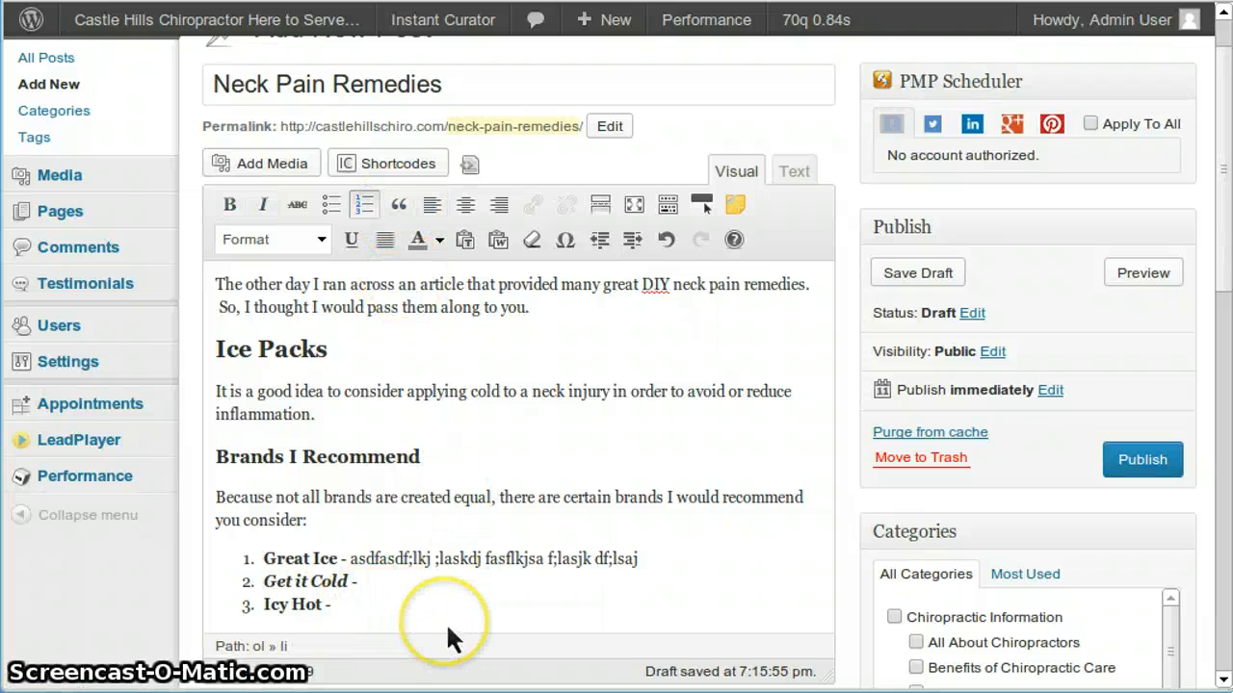
key(Return)
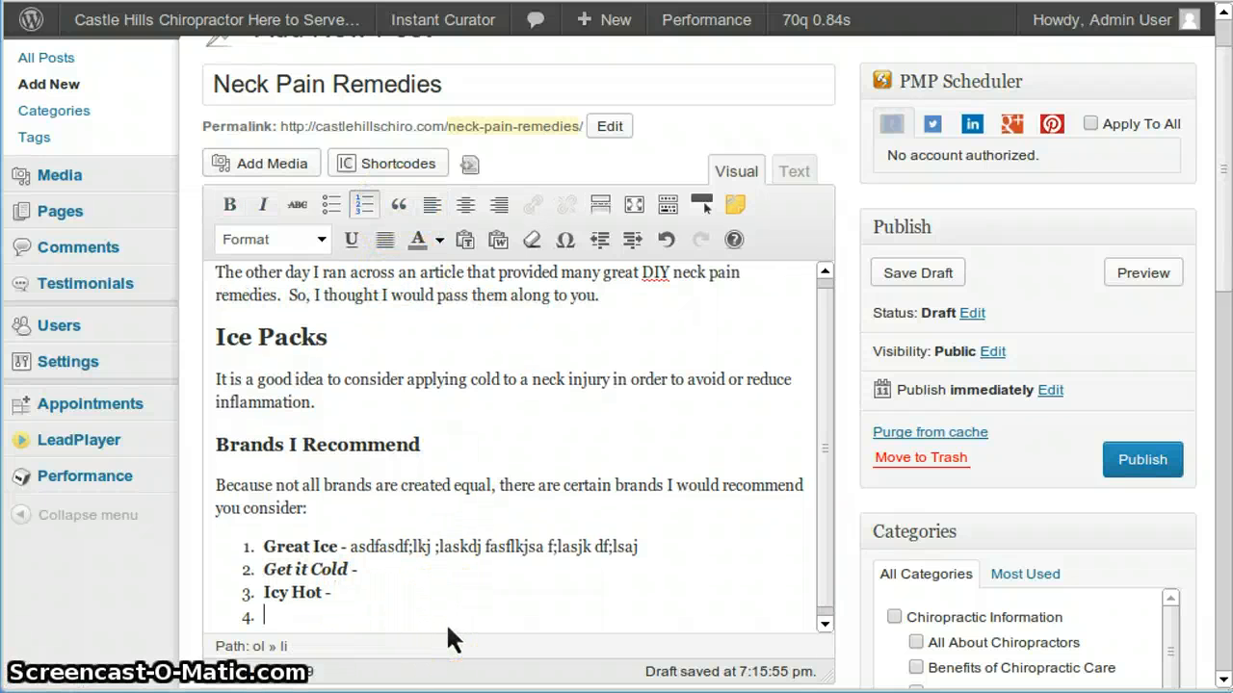
scroll(446, 622, down, 1)
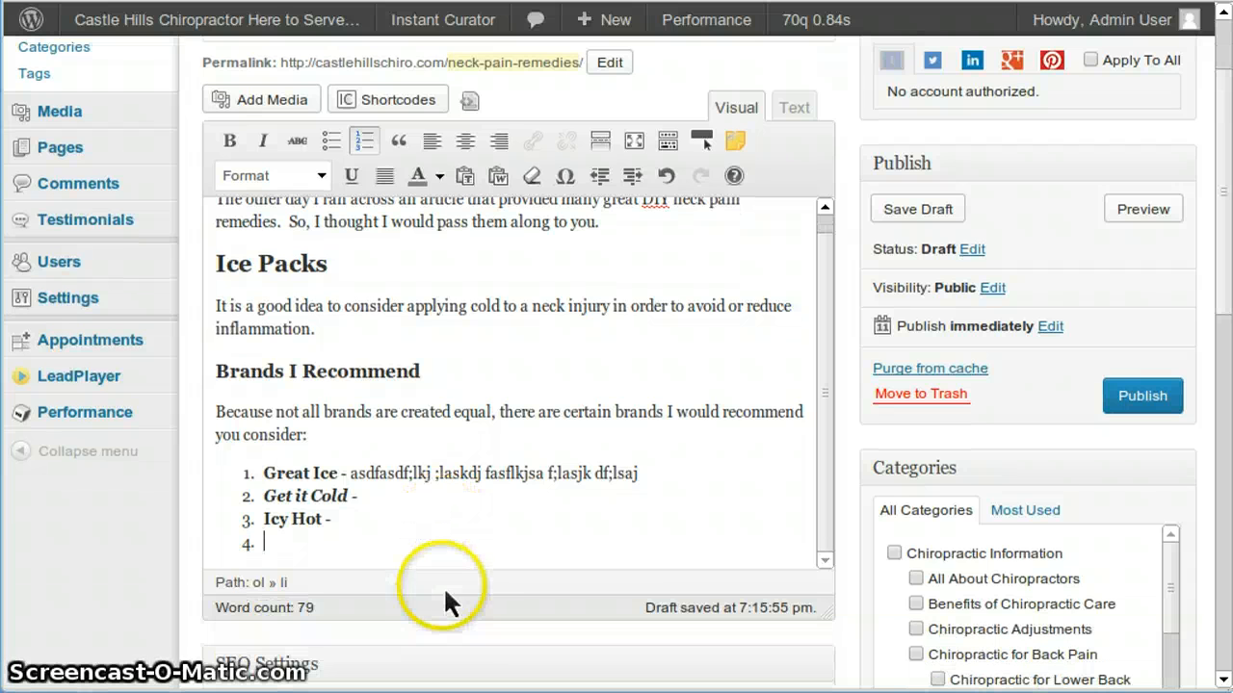
click(280, 539)
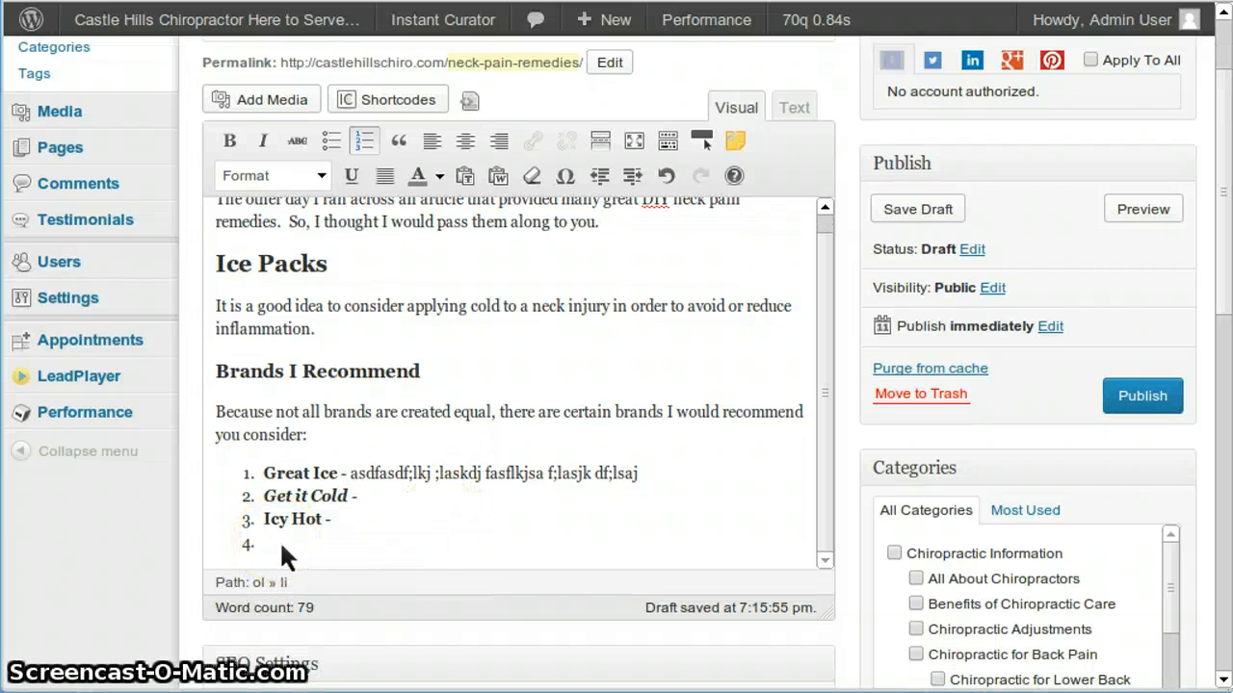
key(Return)
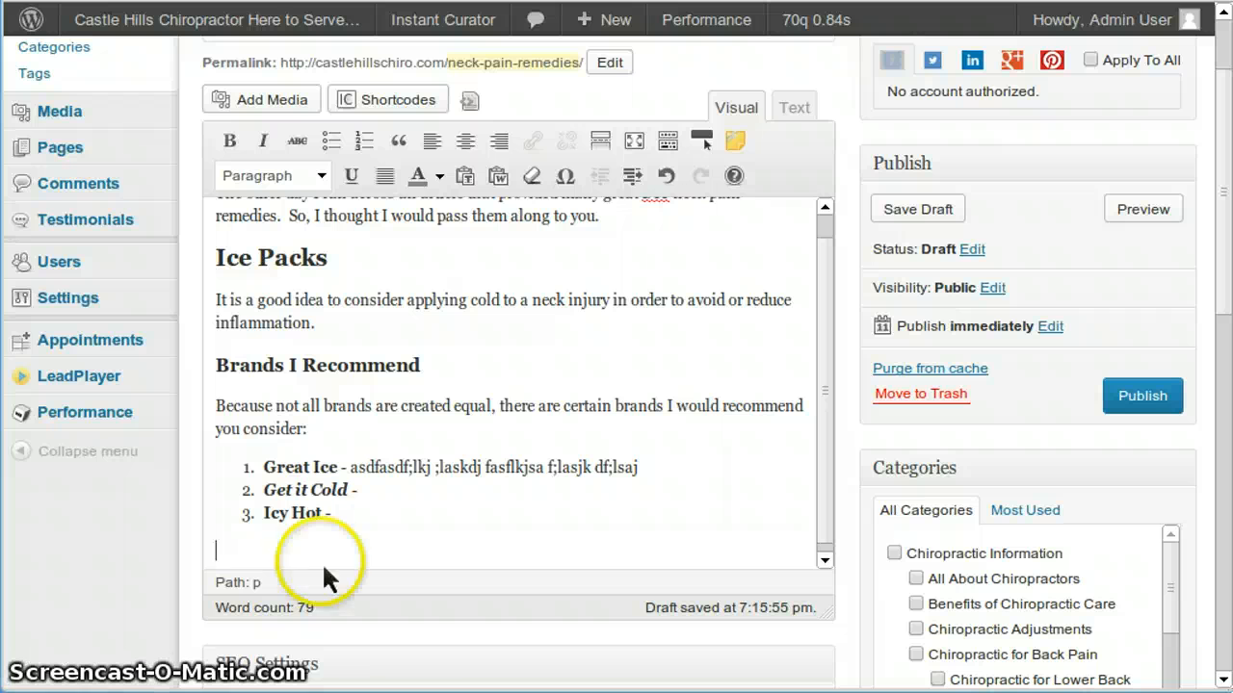
- Add a fourth numbered item reading "asfsdfasgsag" after "Icy Hot"
click(350, 511)
key(Return)
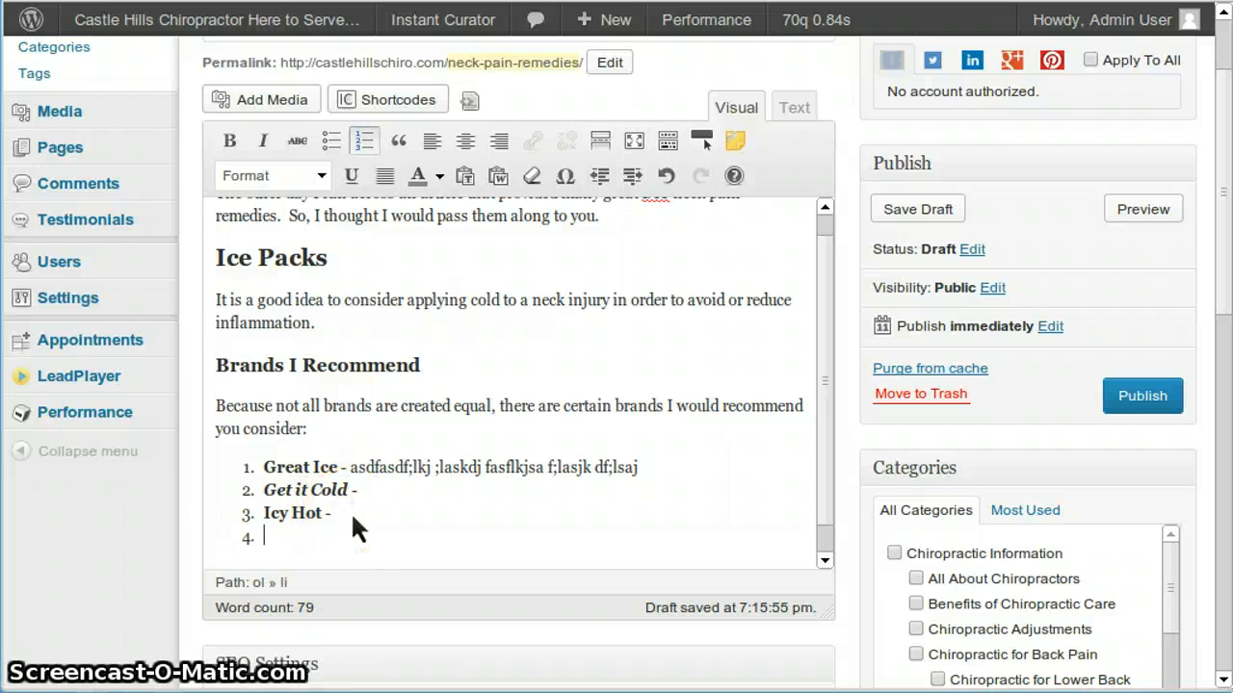
text(asfsdfasgsag)
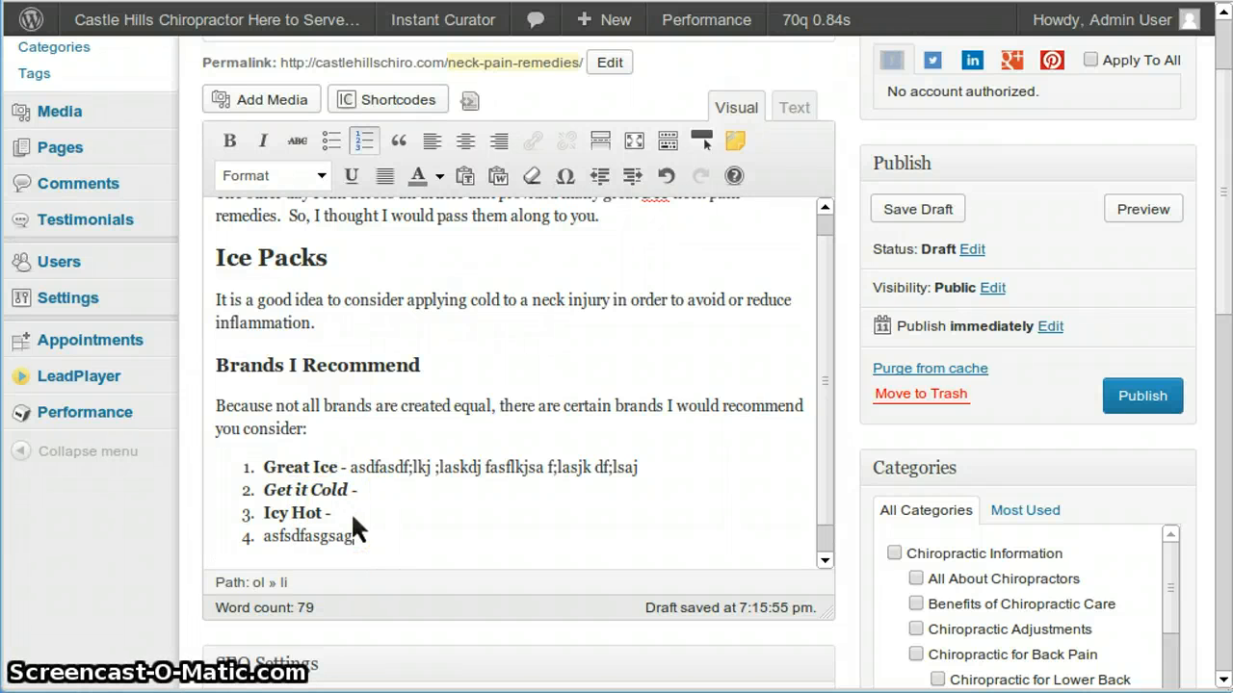
- Add a fifth numbered item reading "asdfasdfsdf" and end the list with an empty paragraph below it
key(Return)
text(asdfasdfsdf)
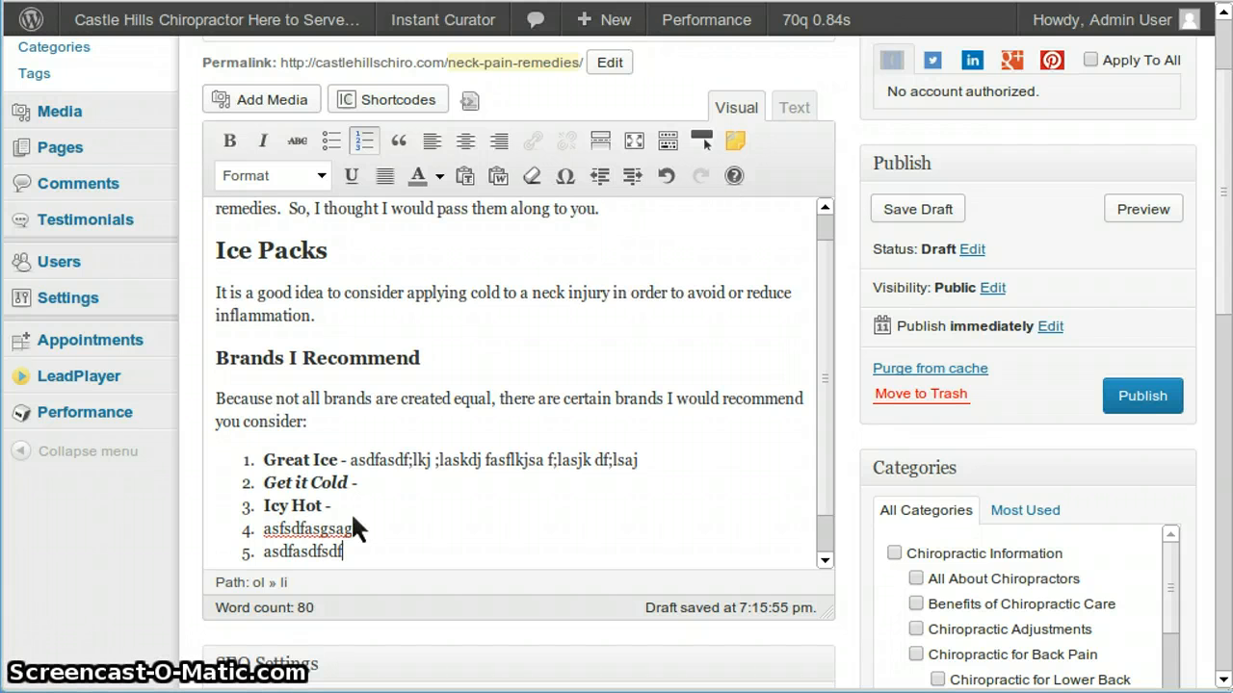
key(Return)
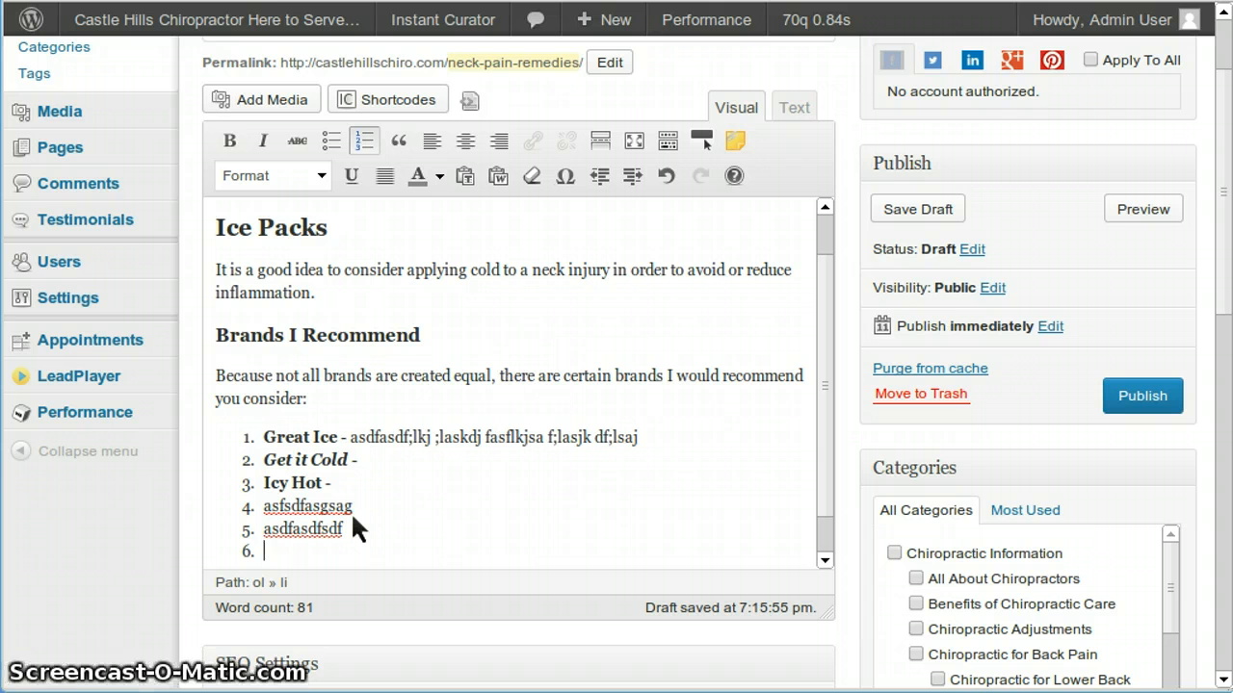
key(Return)
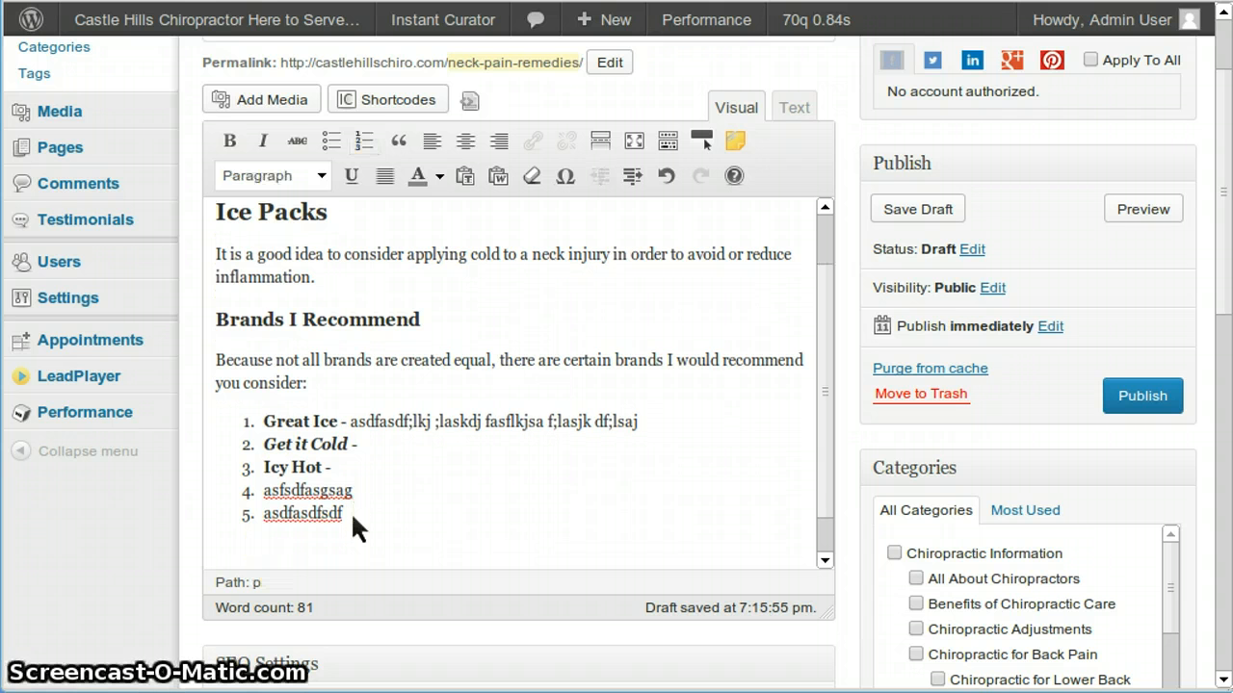
- Write a two-line paragraph of random filler text beginning "lkjas df;lkajs flask" below the numbered list
click(348, 540)
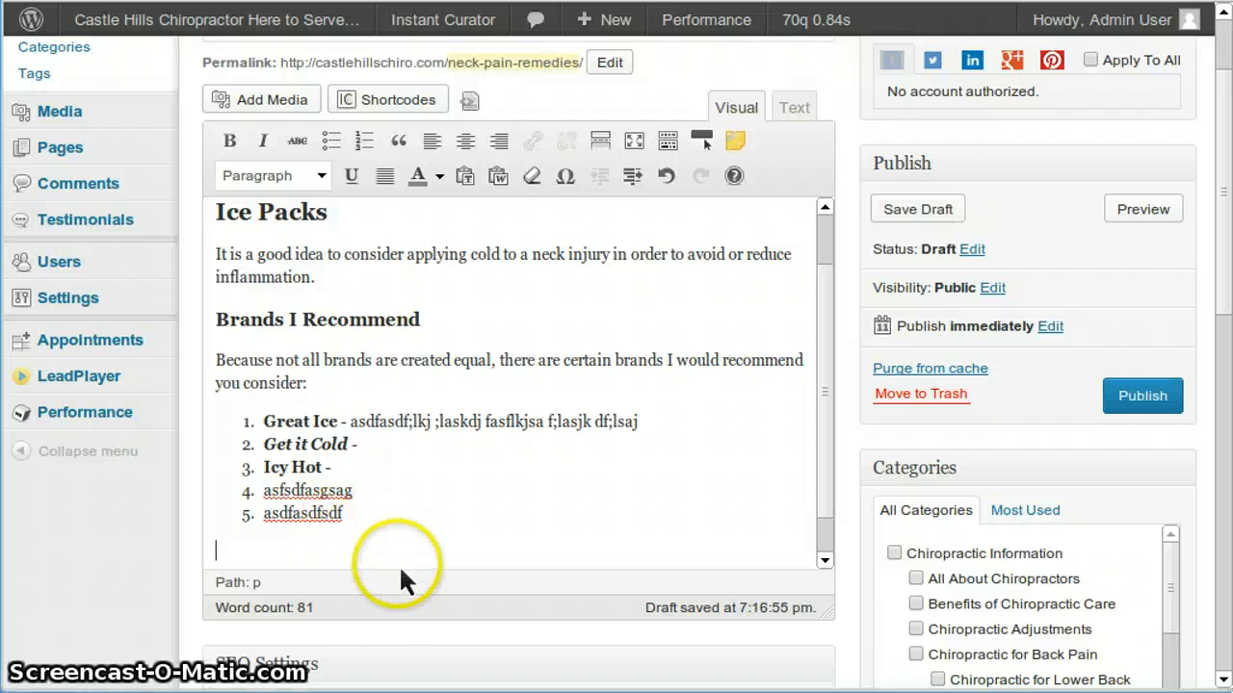
text(lkjas df;lkajs flask j;lkjg as;lgja s;lgkj asl;g)
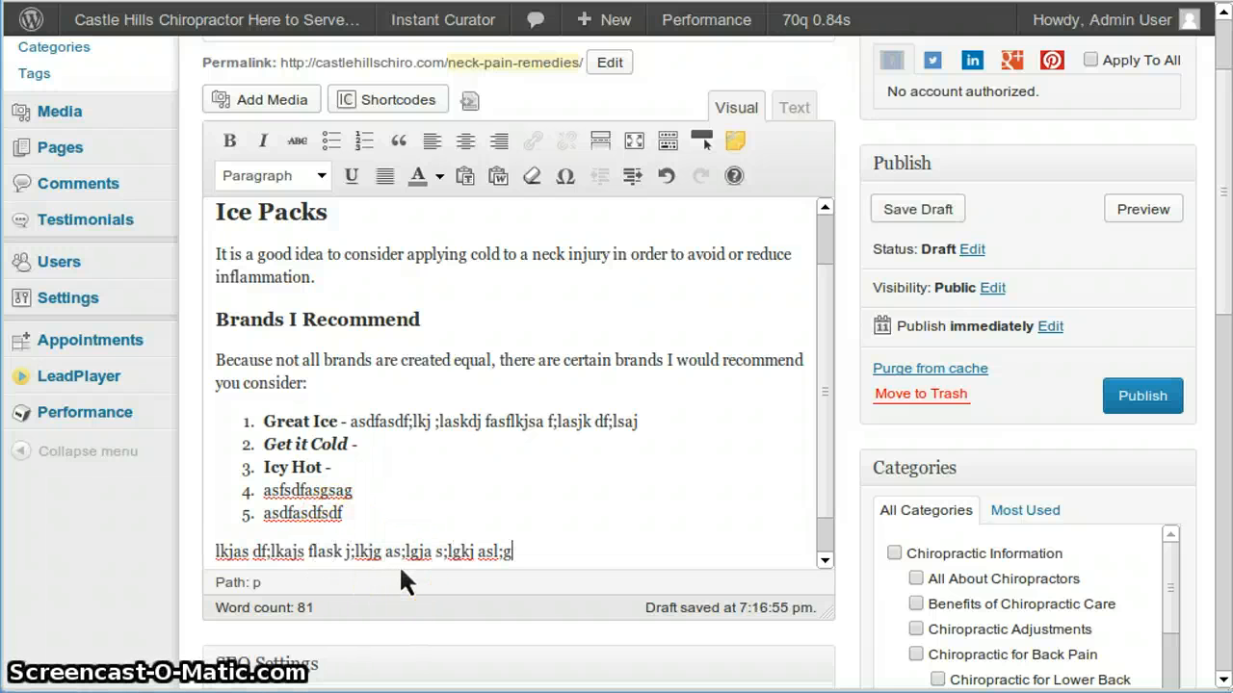
text( as;lgkj asl;dg asdgkjsa;ldf jals;dkjfals;d gasl;g jsa;ldgjsald)
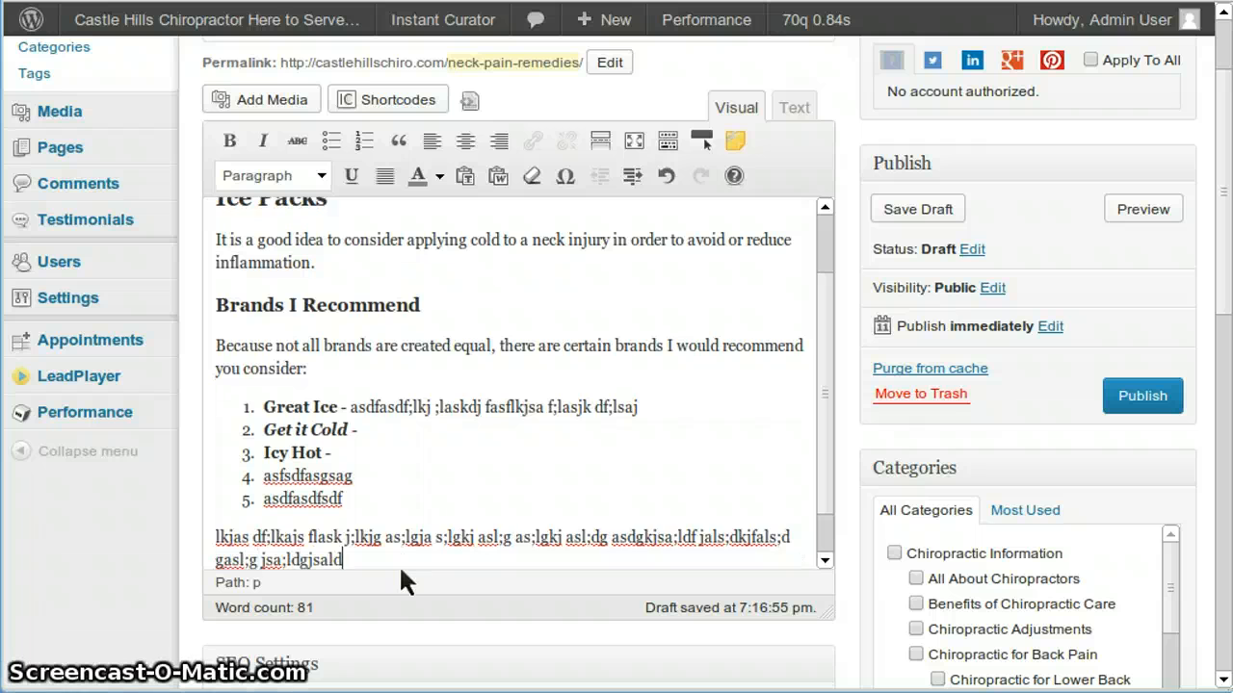
text(g sa;dlgj asld;gjas;ldgkjas;ldg asldgjsal;dg sadg jsal gs)
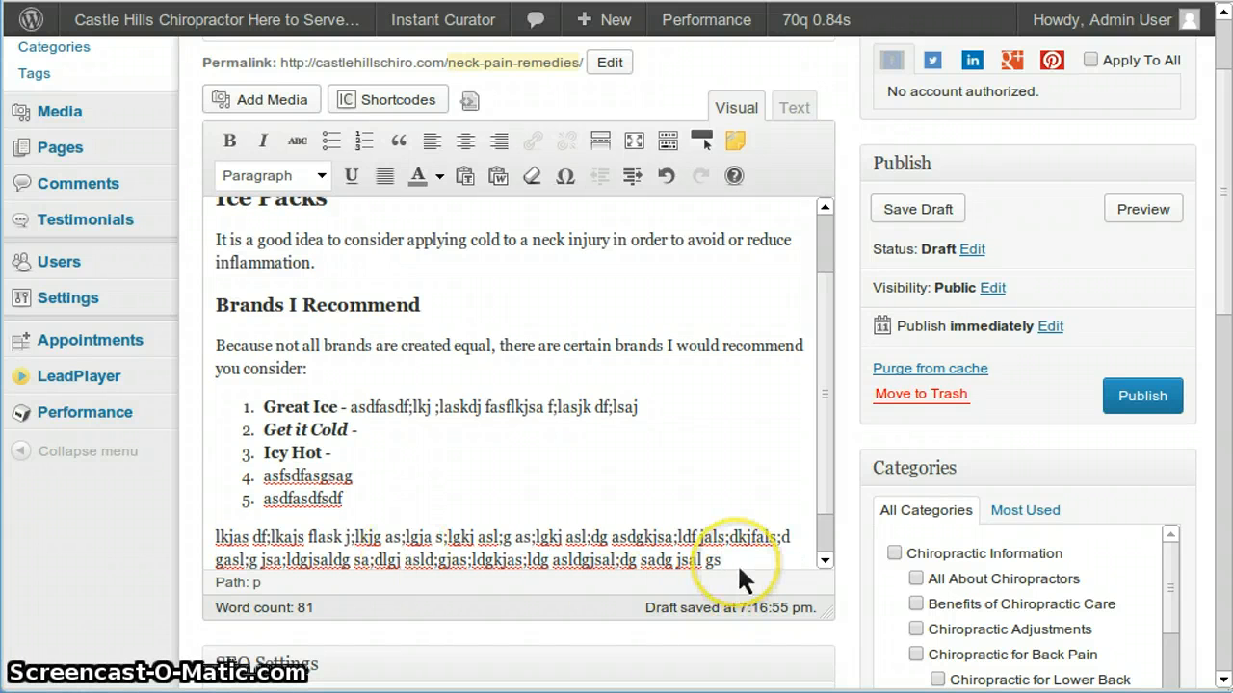
- Format the filler paragraph below the list as a blockquote and place the cursor in the empty paragraph beneath it
drag(737, 562, 206, 535)
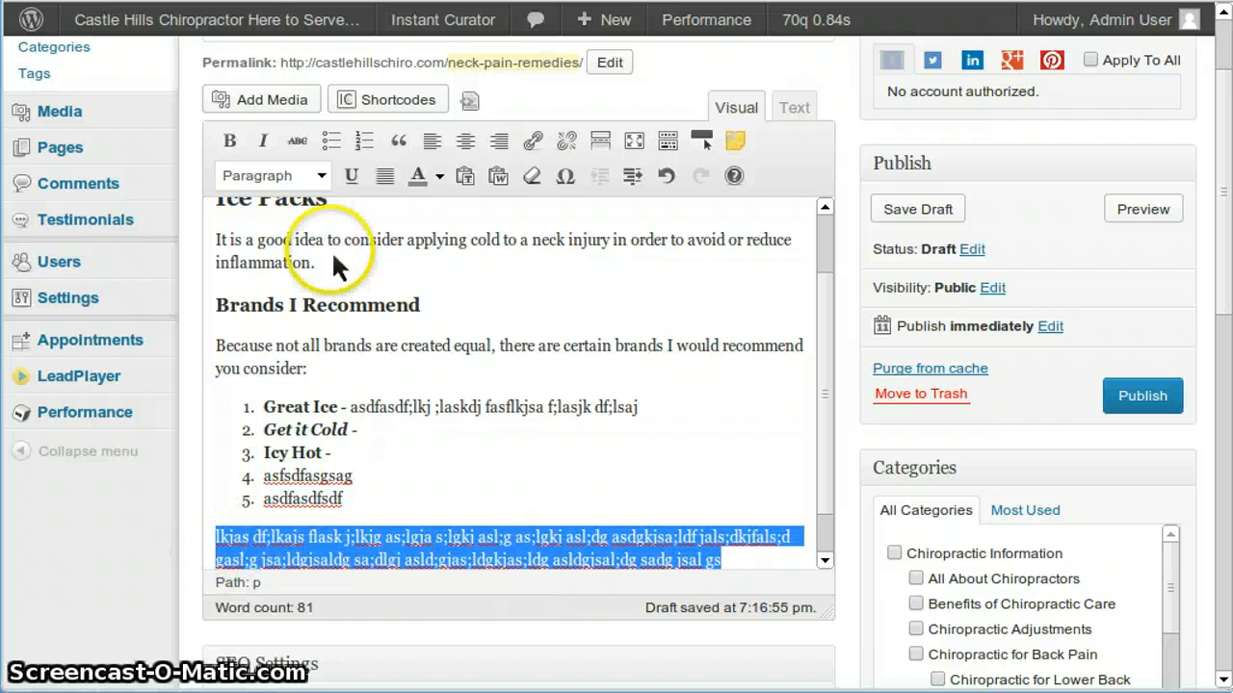
click(400, 141)
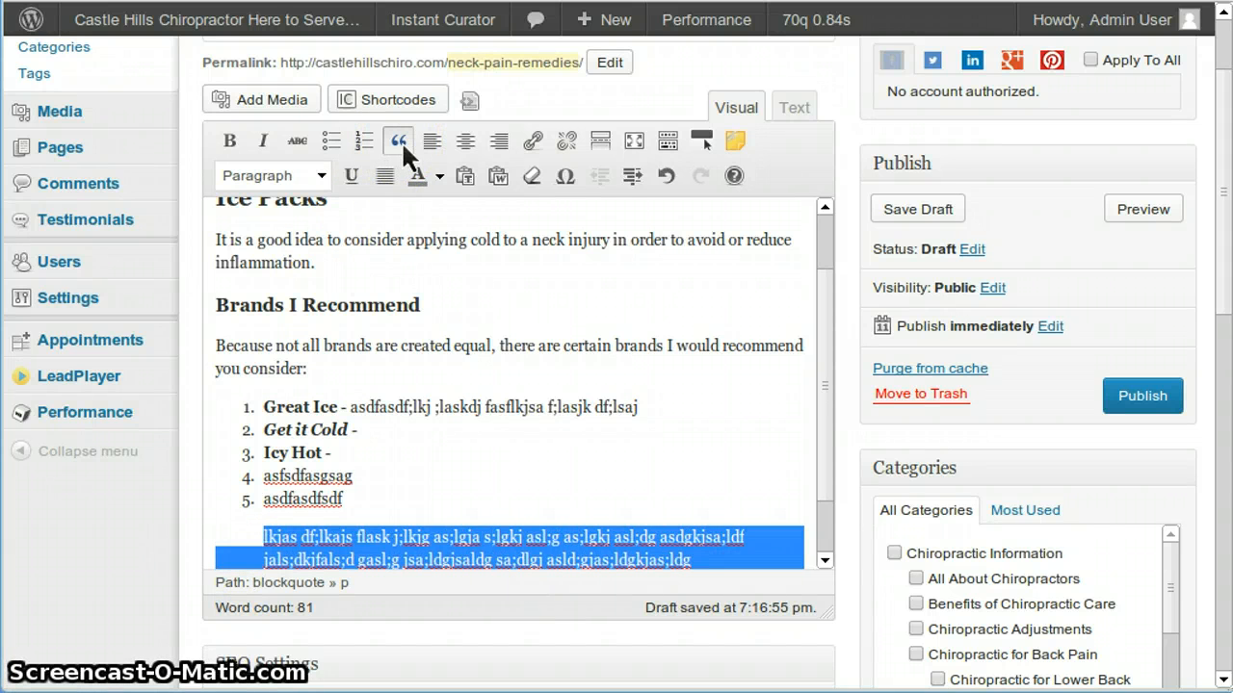
click(589, 559)
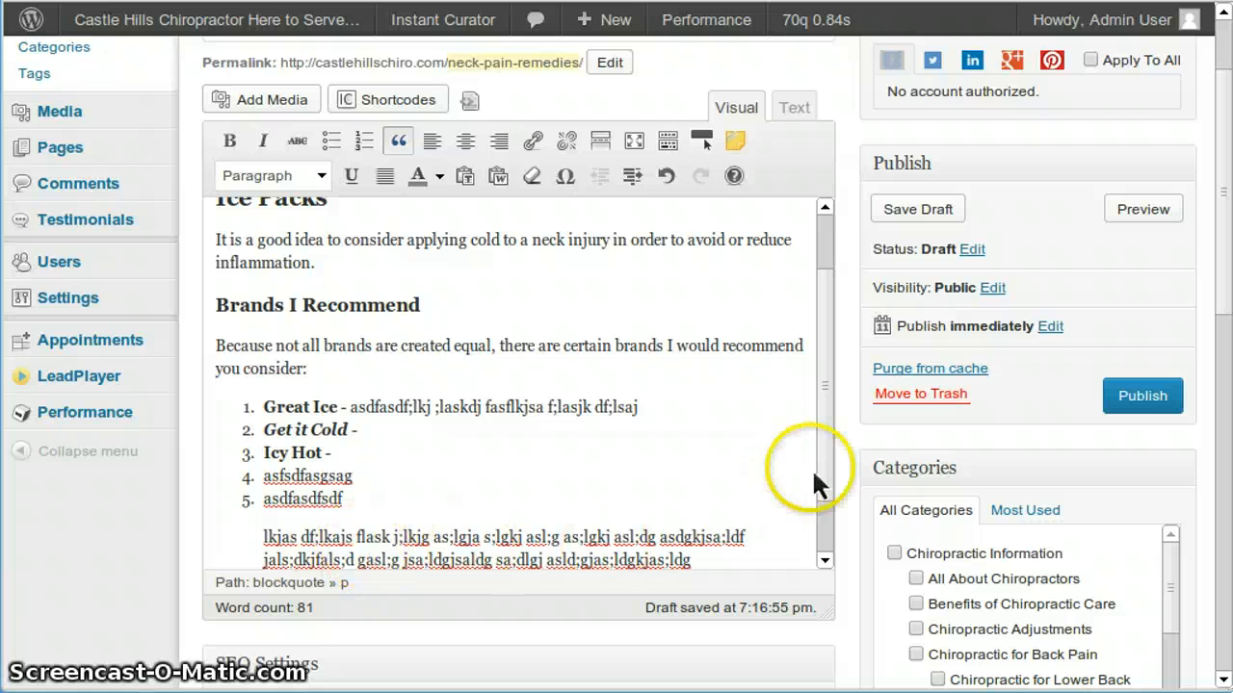
scroll(827, 459, down, 1)
scroll(828, 458, down, 1)
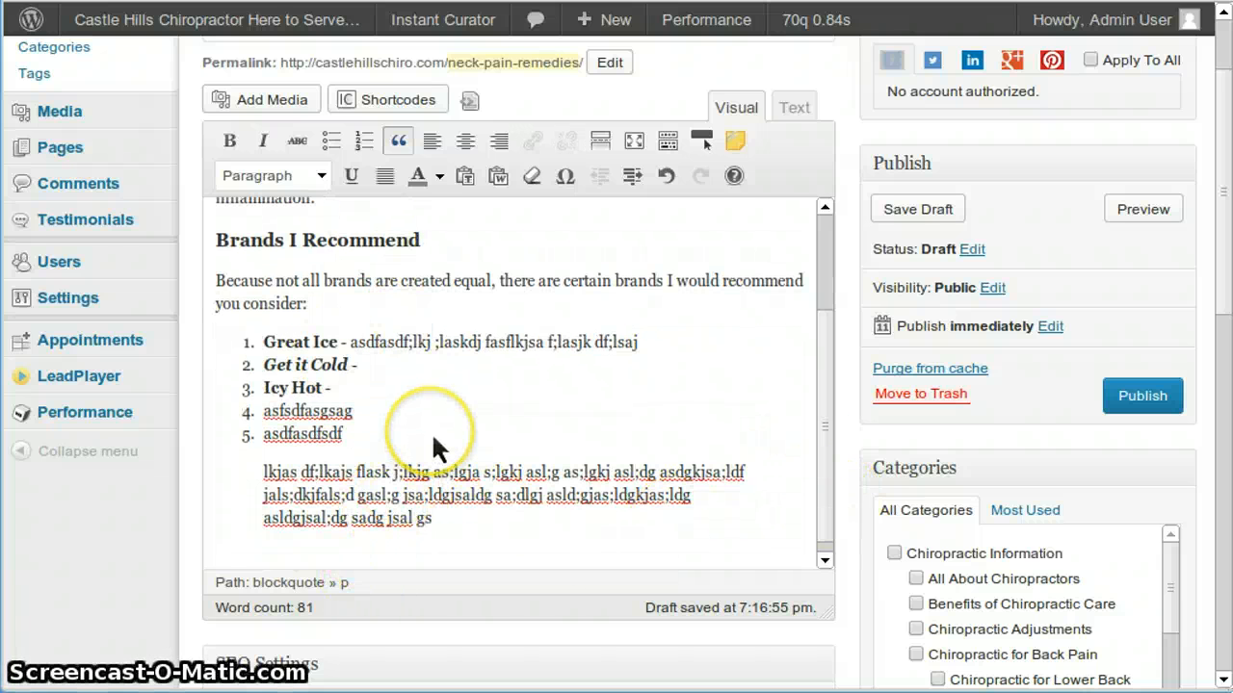
scroll(431, 438, up, 4)
scroll(433, 450, down, 3)
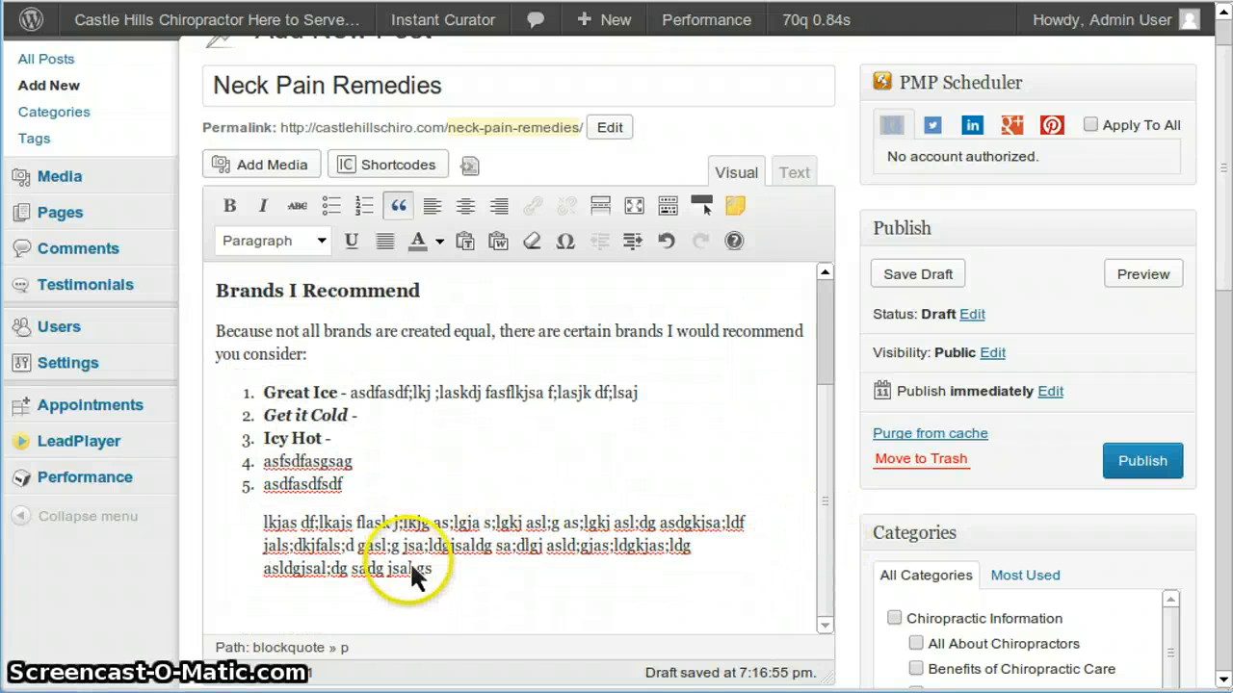
click(417, 626)
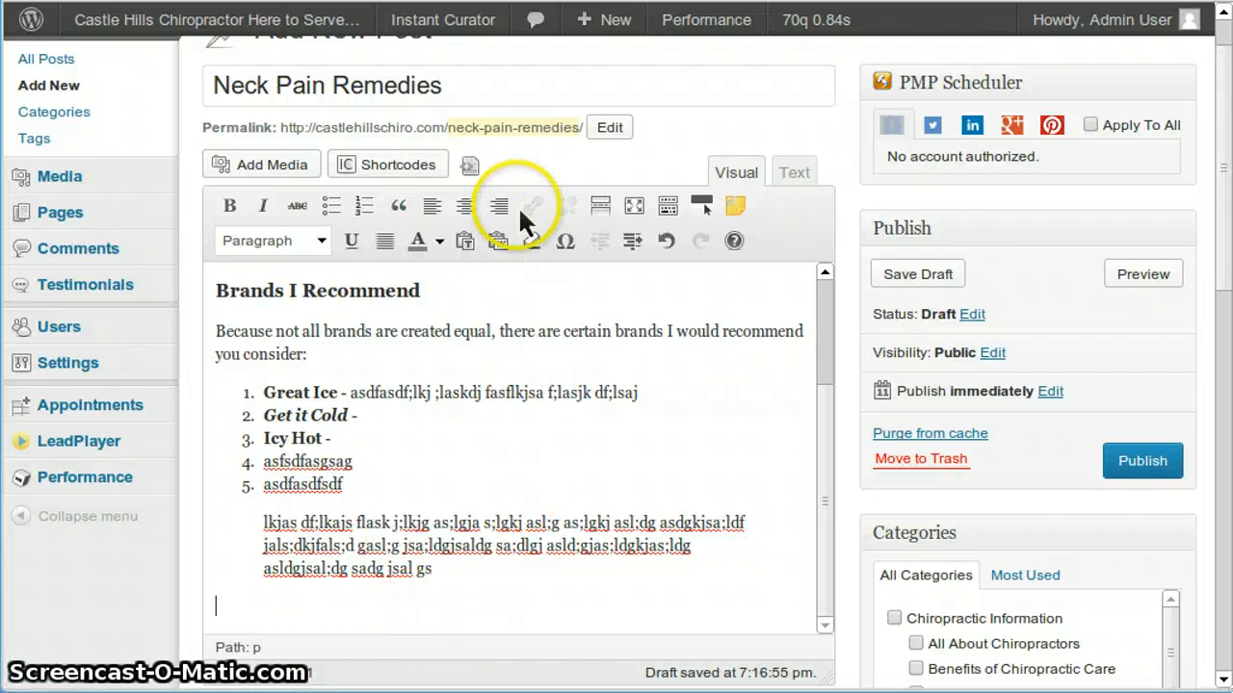
drag(264, 415, 346, 415)
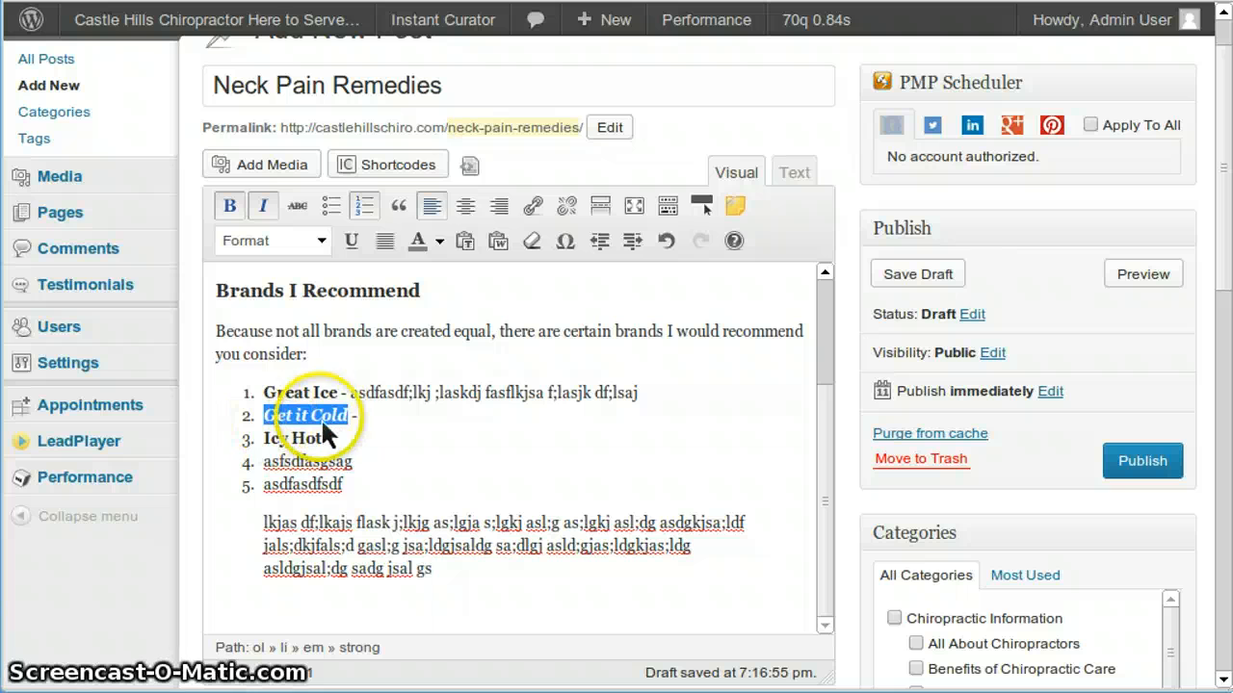
click(535, 201)
click(549, 153)
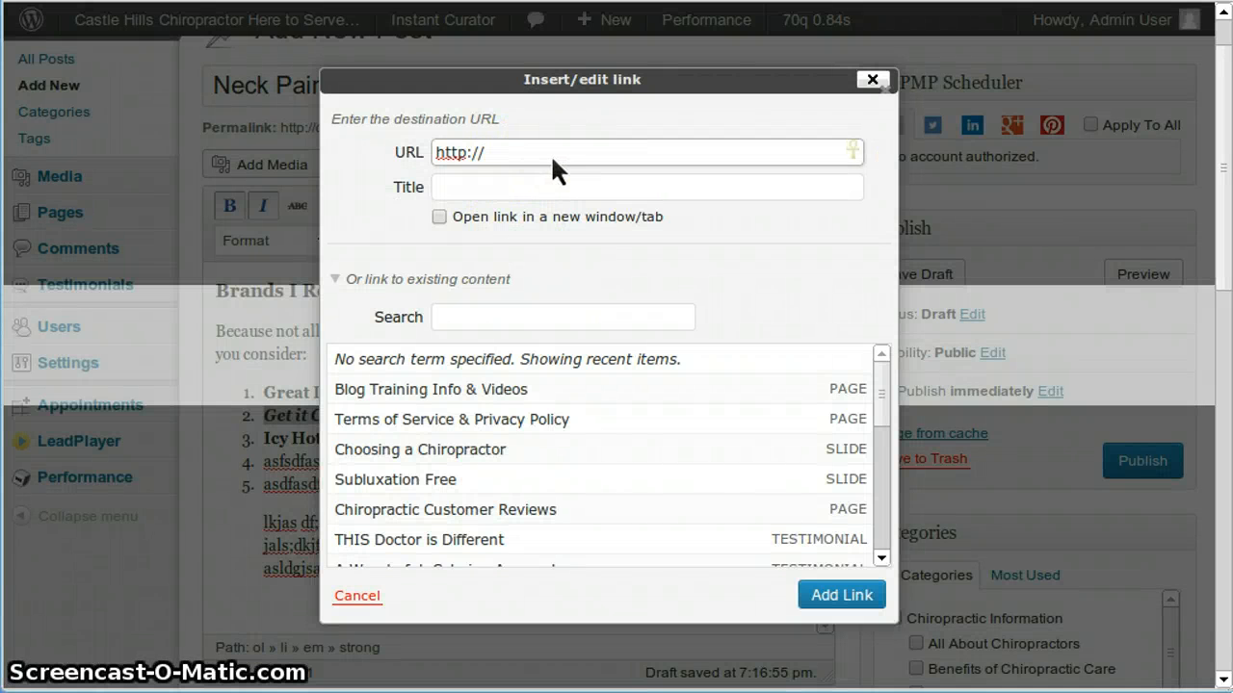
text(GetItCold.com)
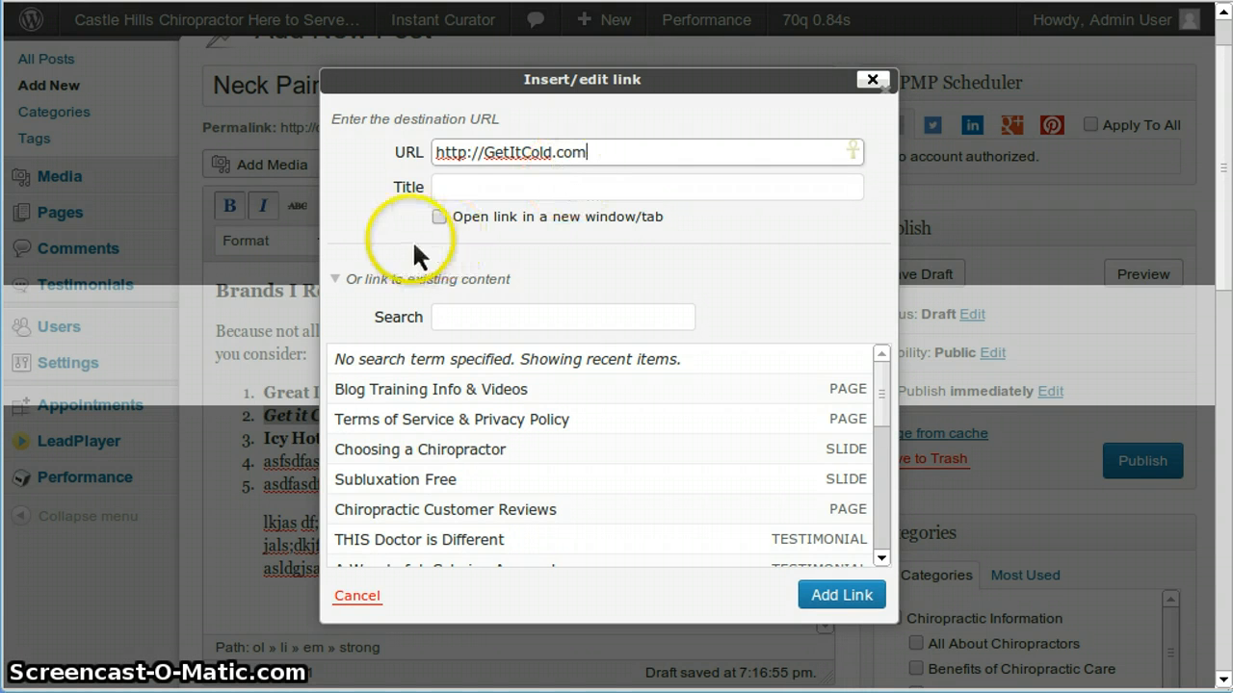
click(458, 184)
text(Get It)
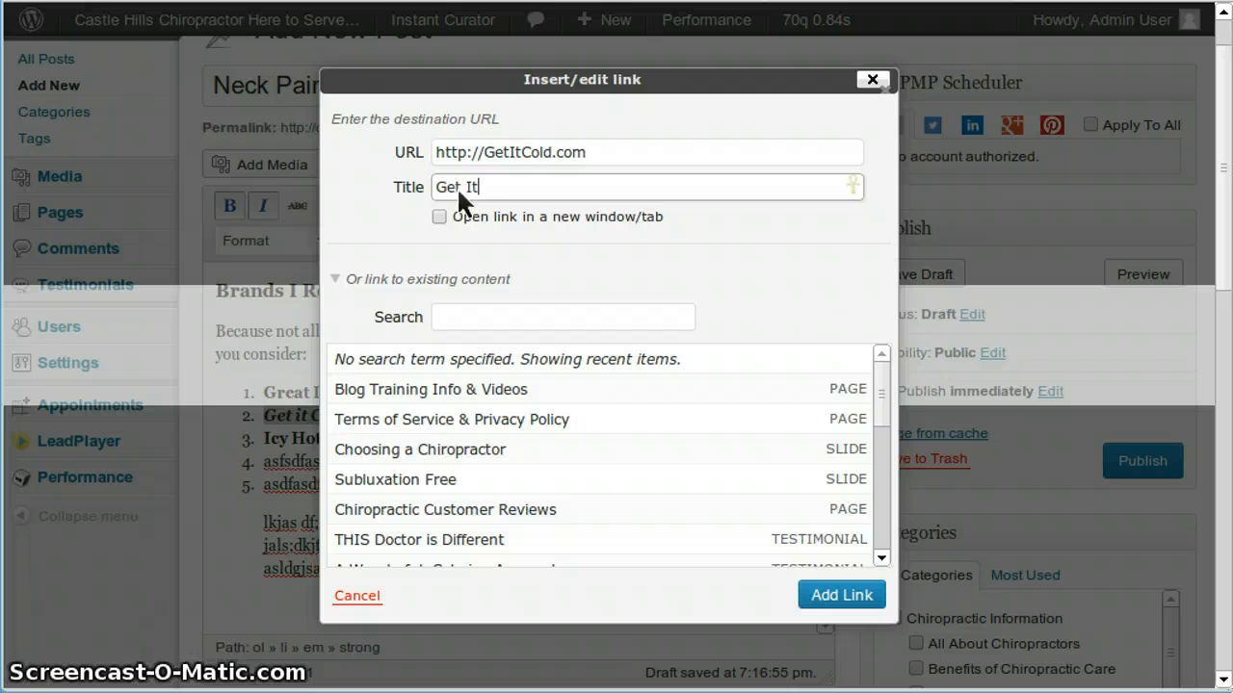
text( Cold)
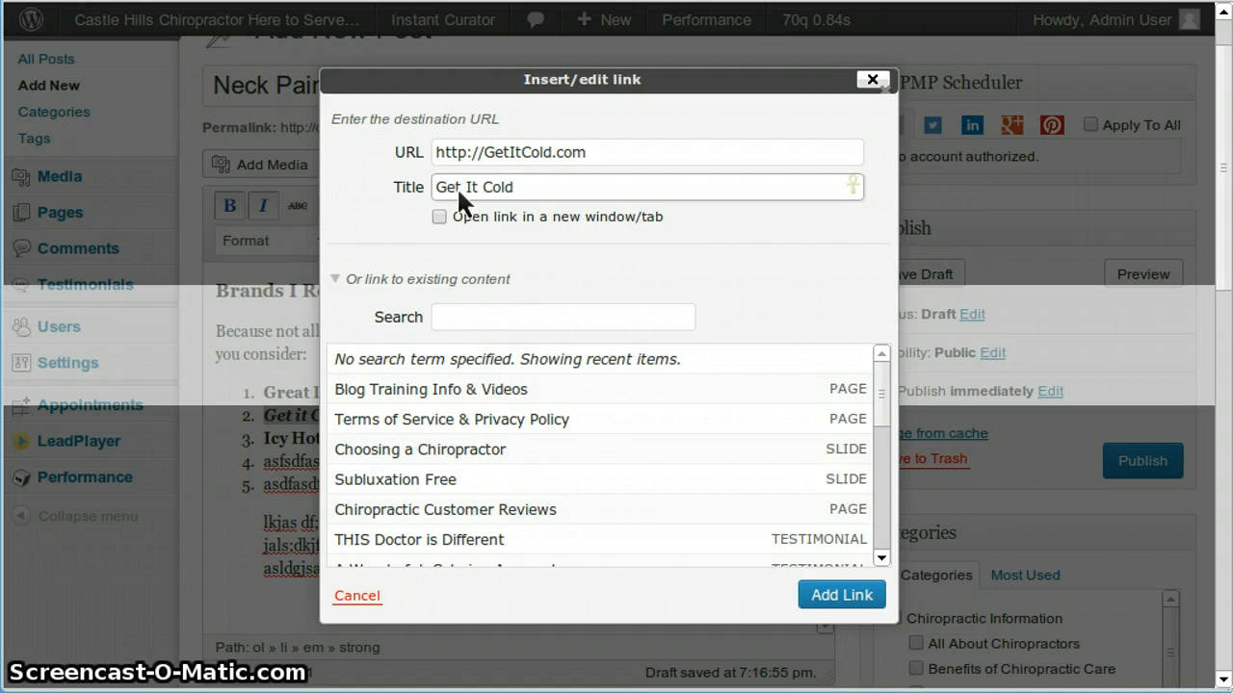
click(447, 213)
click(440, 218)
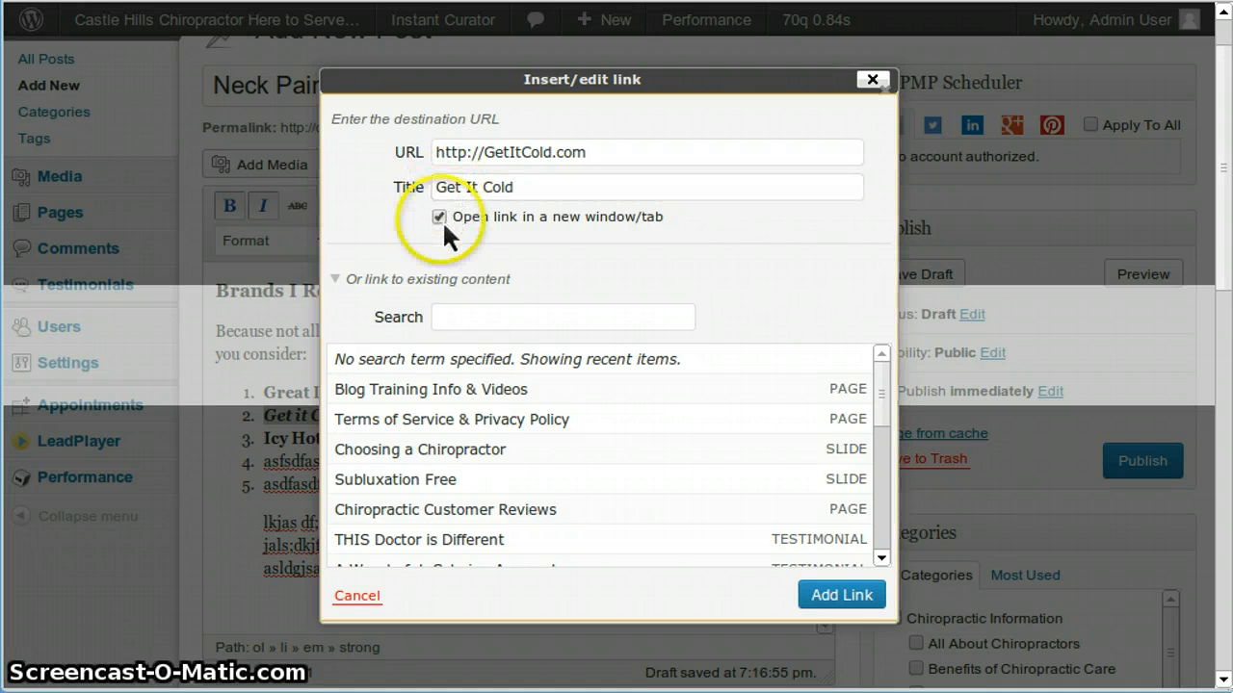
click(843, 600)
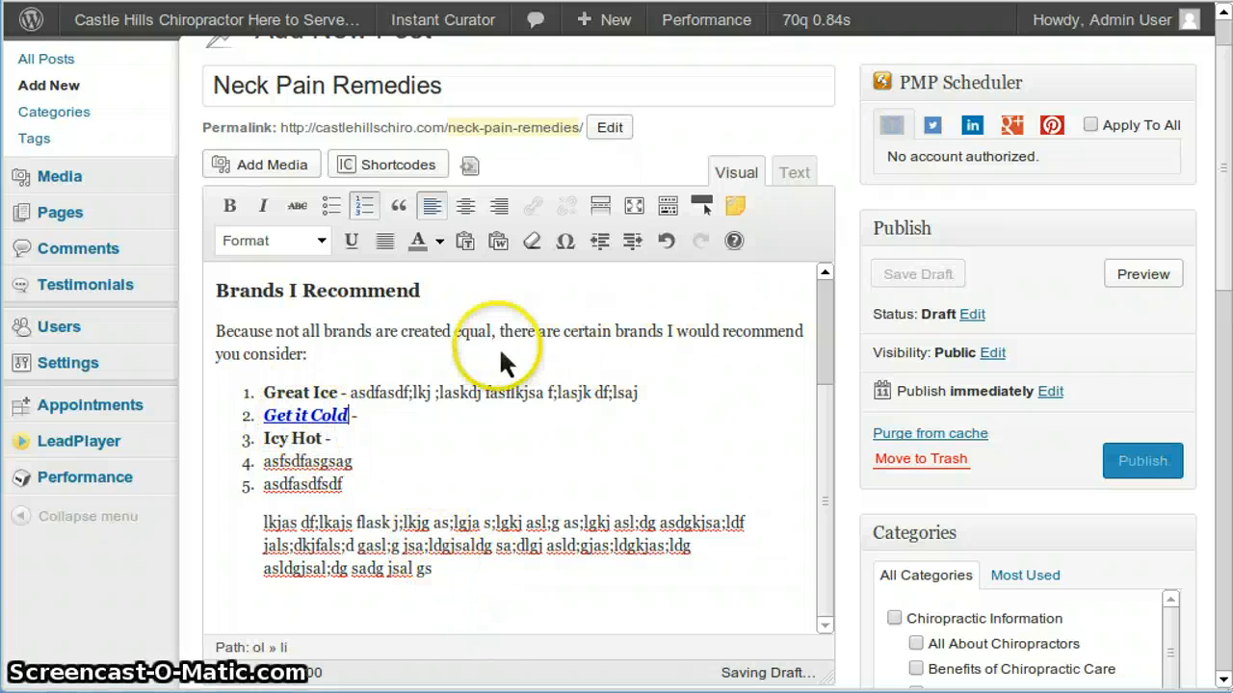
- Select "neck pain" in the introduction paragraph and start inserting a link on it
scroll(365, 336, up, 5)
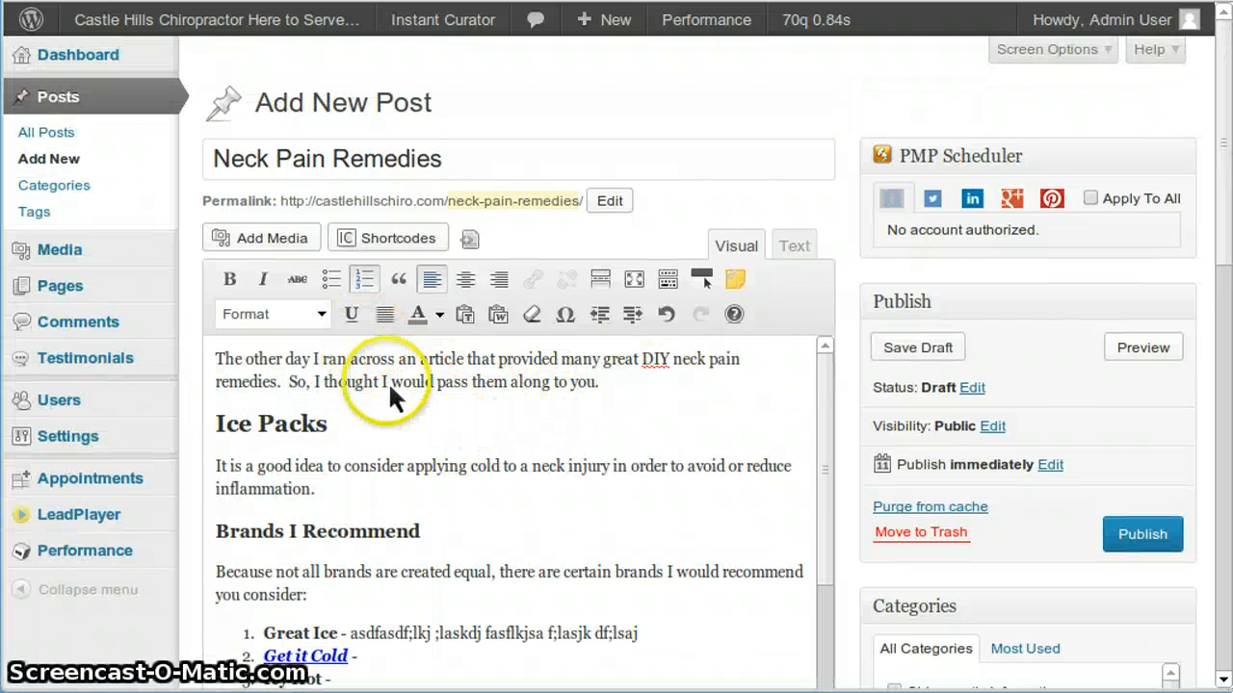
double_click(250, 383)
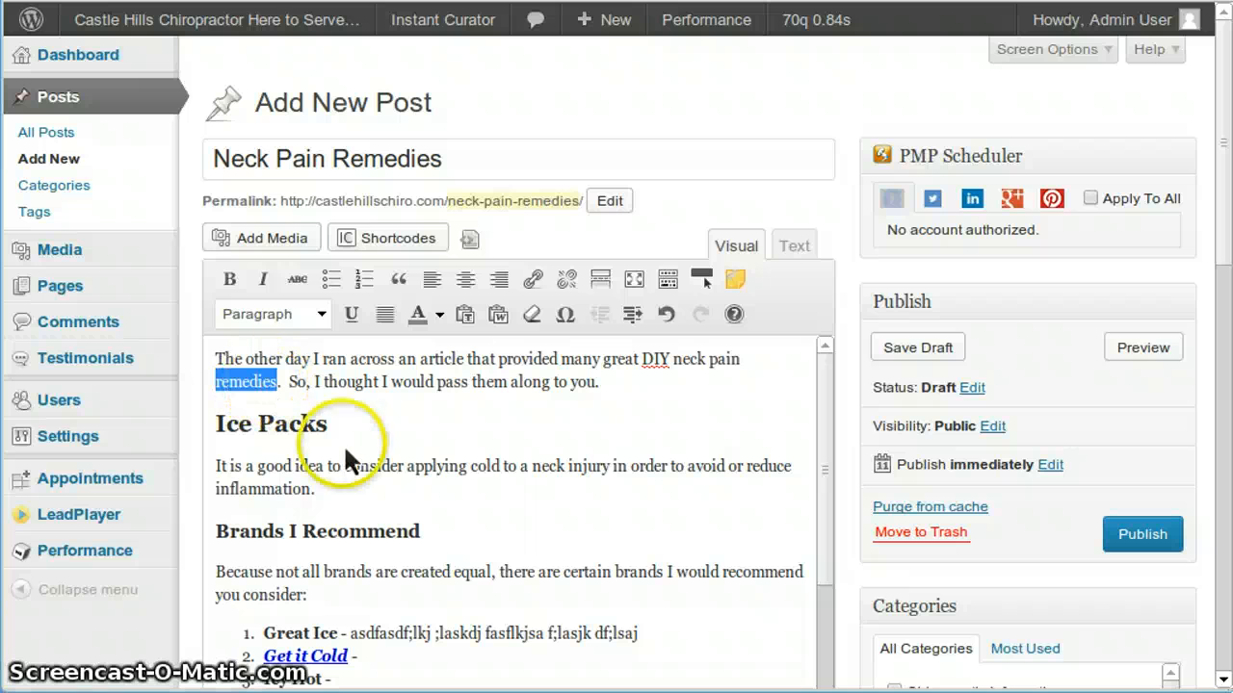
click(665, 378)
drag(673, 359, 231, 392)
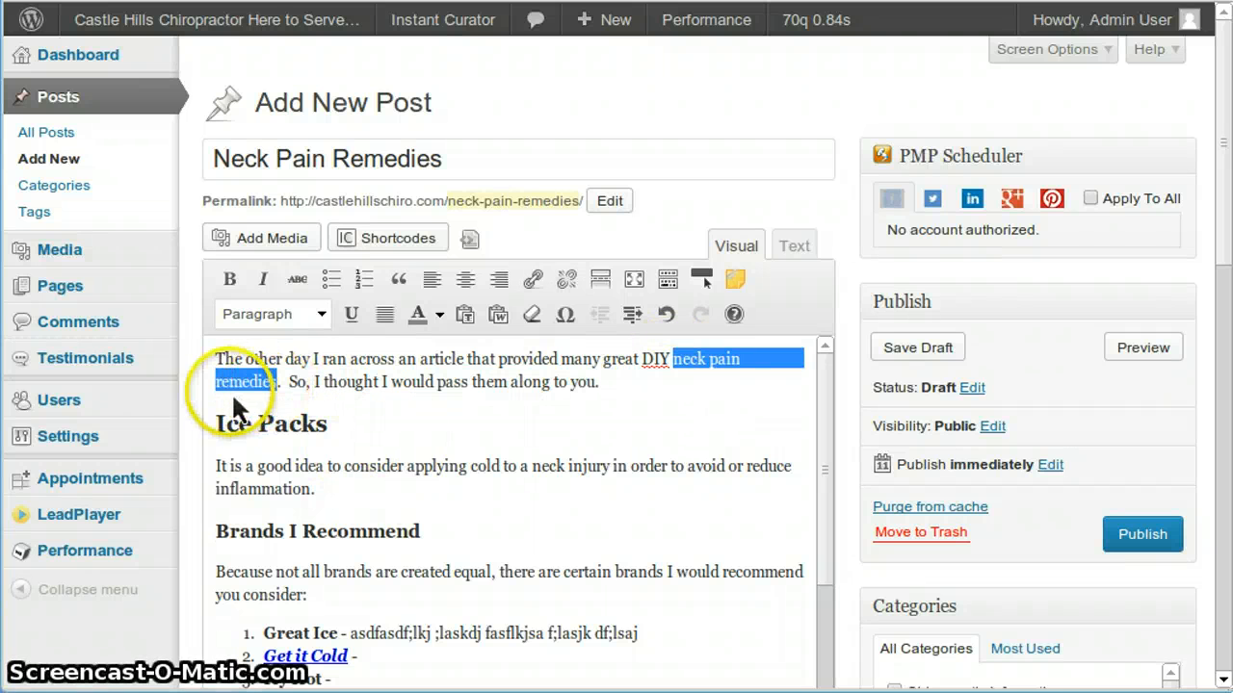
click(692, 377)
mouse_move(674, 360)
mouse_down()
mouse_move(742, 360)
mouse_move(680, 381)
mouse_move(678, 368)
mouse_up()
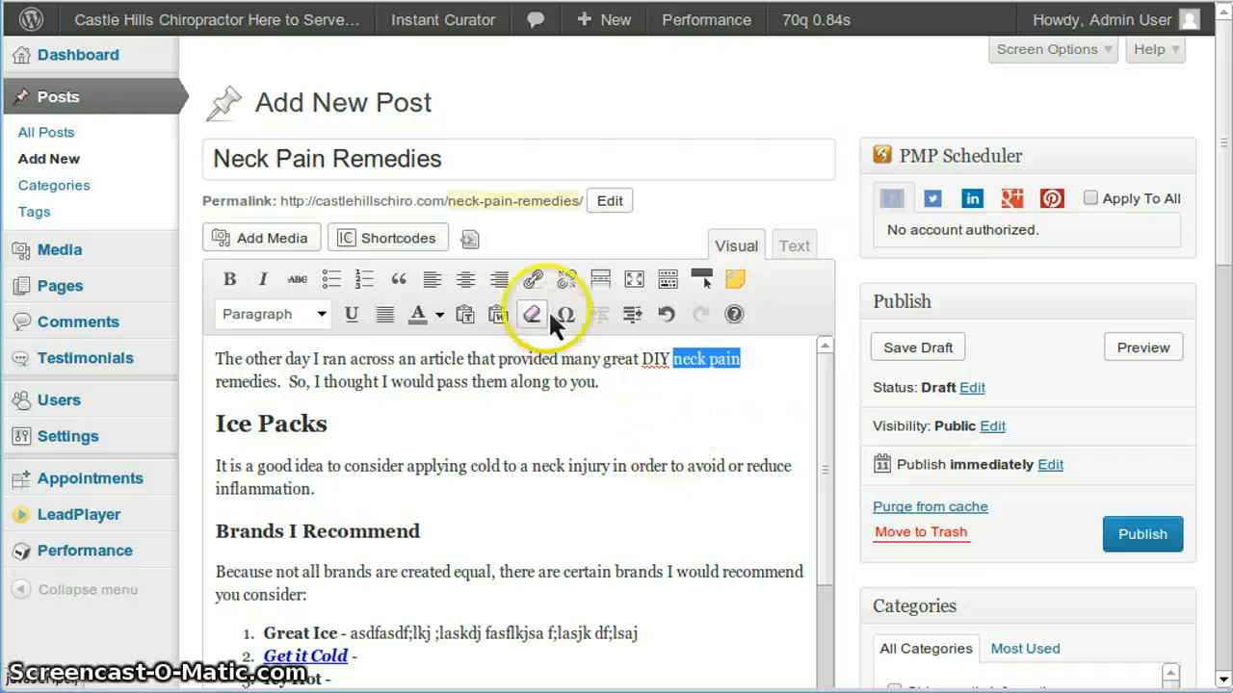
click(533, 280)
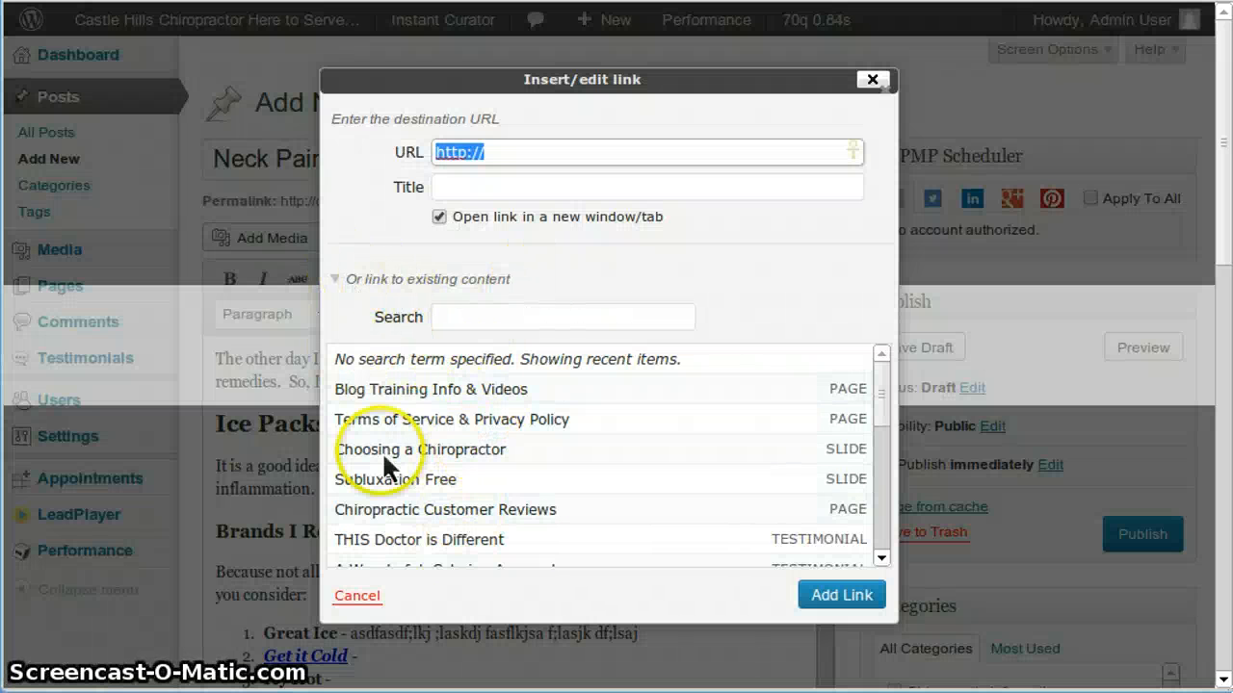
- Browse the existing site content offered for linking and search it for "neck"
click(340, 278)
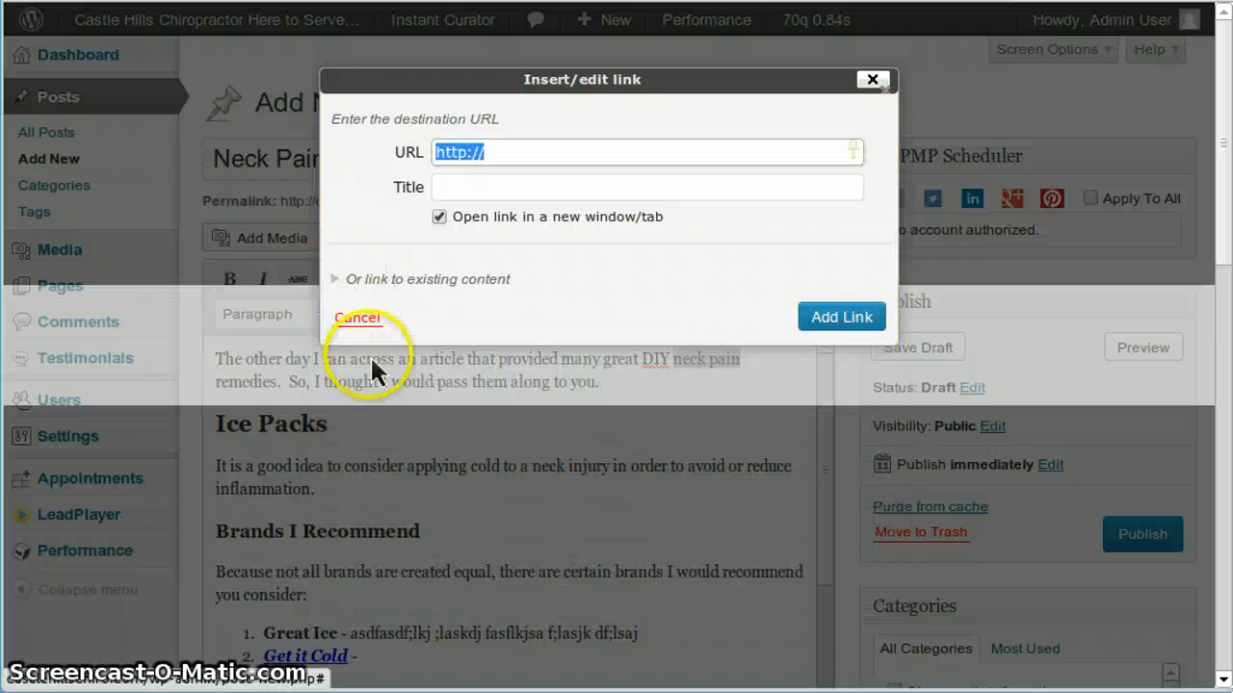
click(337, 277)
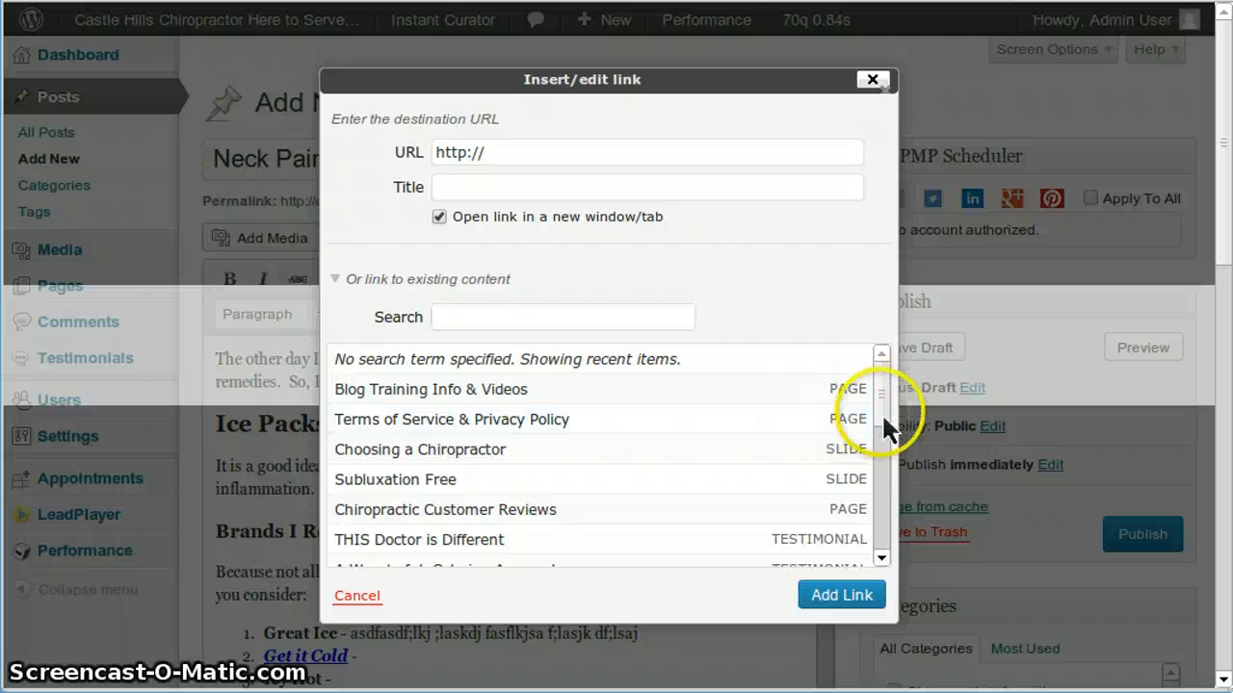
drag(882, 413, 895, 380)
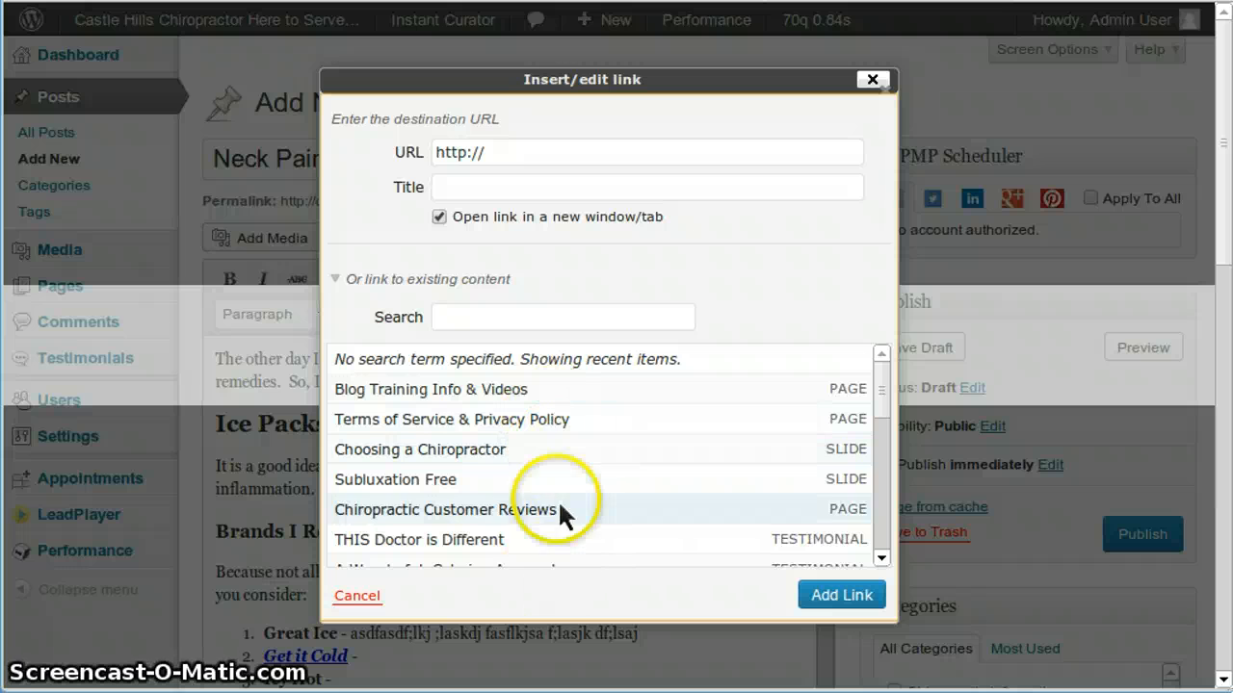
click(497, 321)
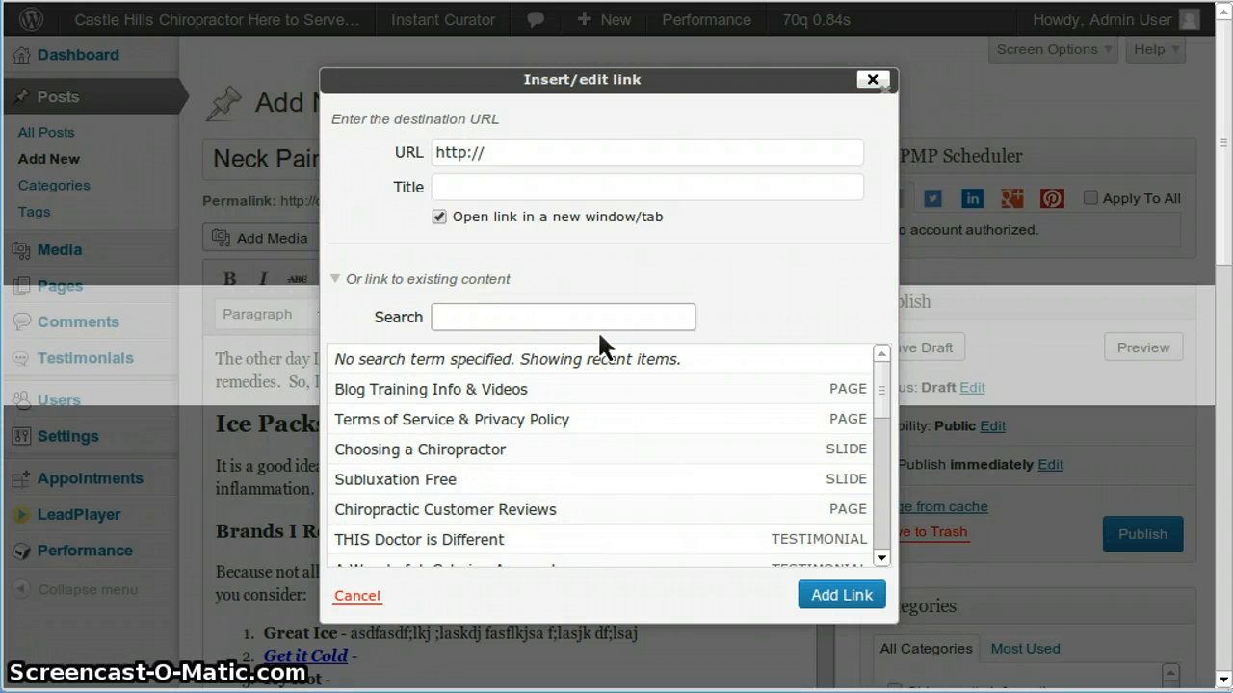
text(neck)
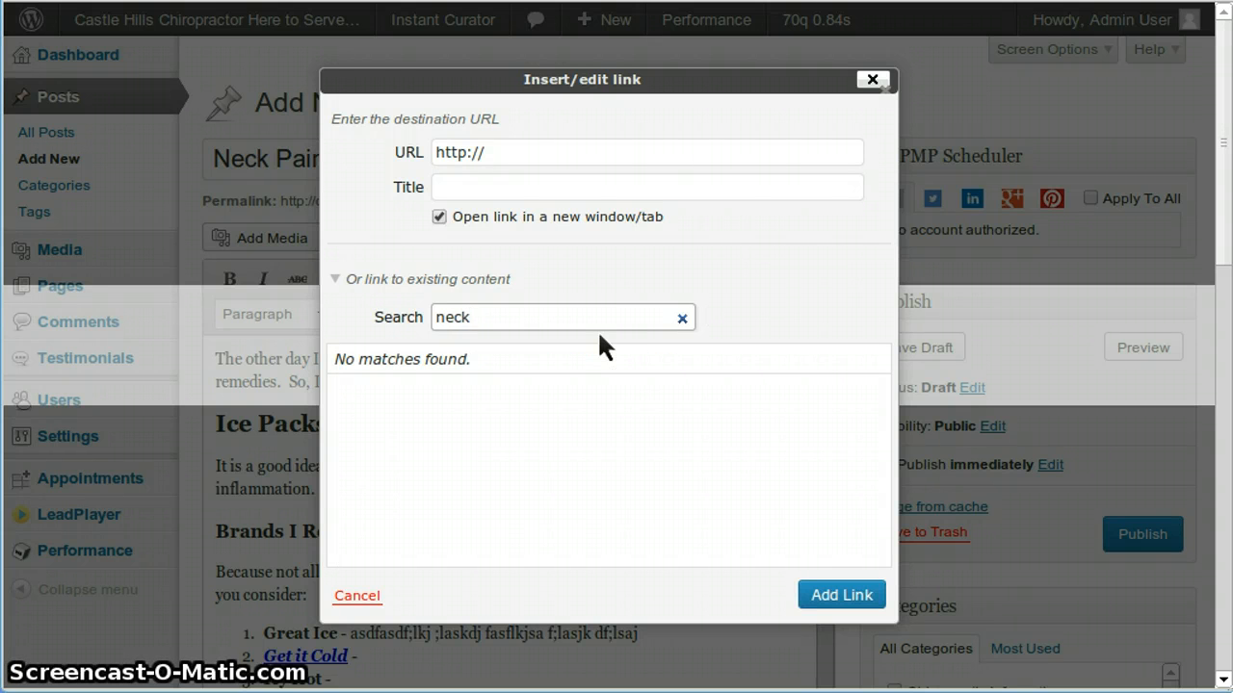
- Search the existing content for "sublux" instead and link "neck pain" to the "Benefits of Chiropractic" page
key(BackSpace)
key(BackSpace)
key(BackSpace)
key(BackSpace)
text(subl)
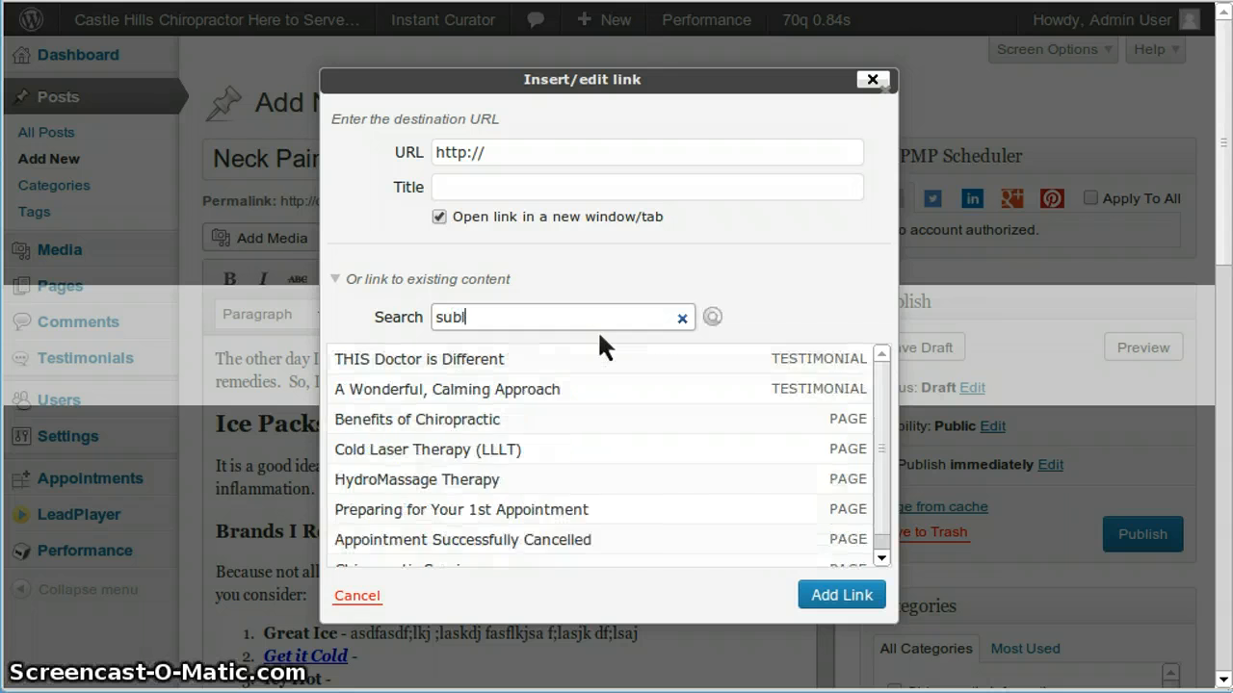
text(ux)
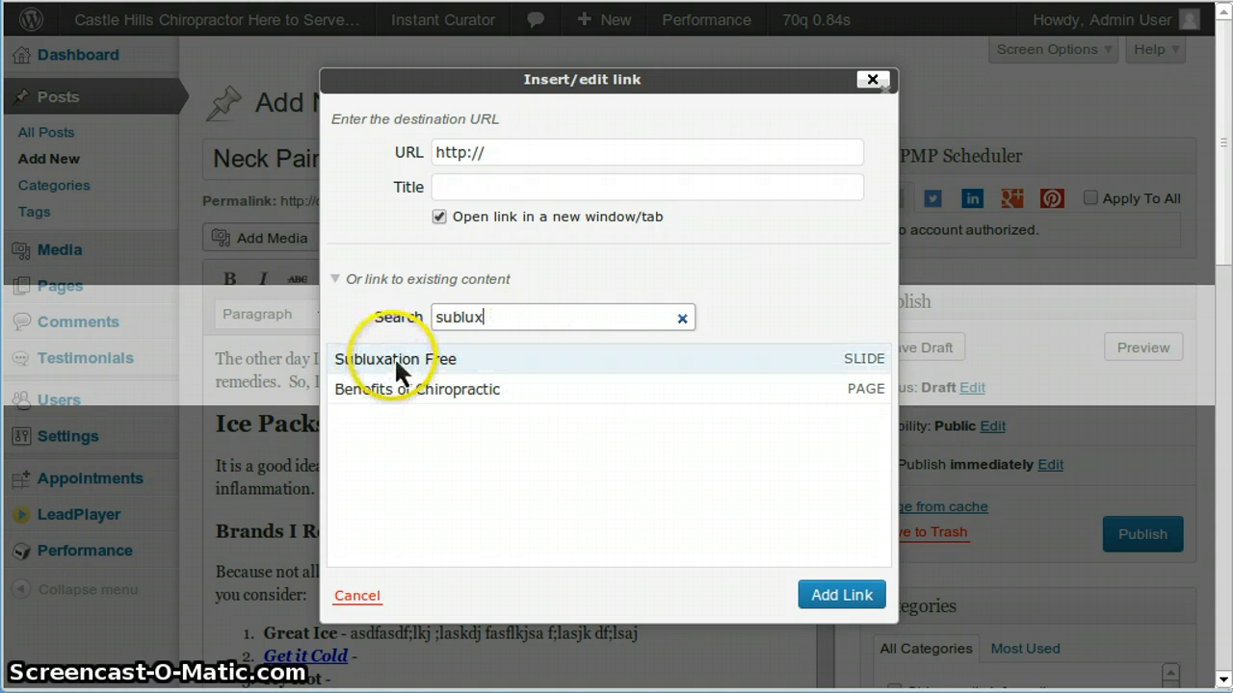
click(412, 390)
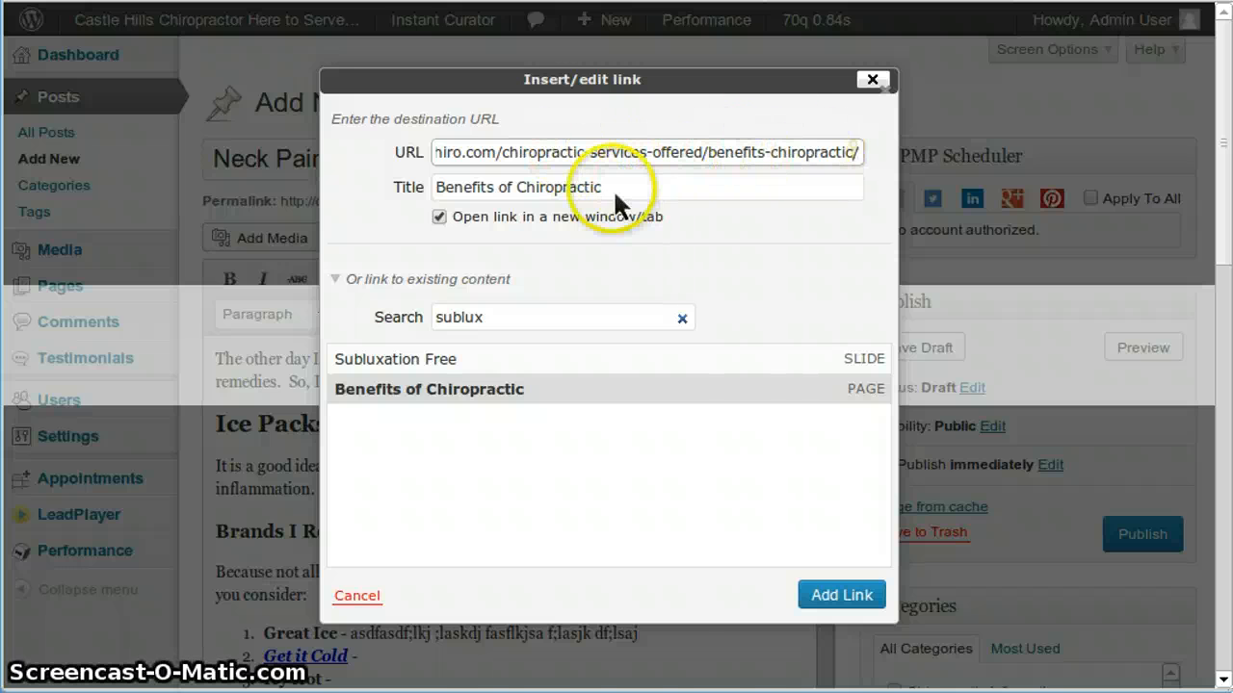
click(829, 595)
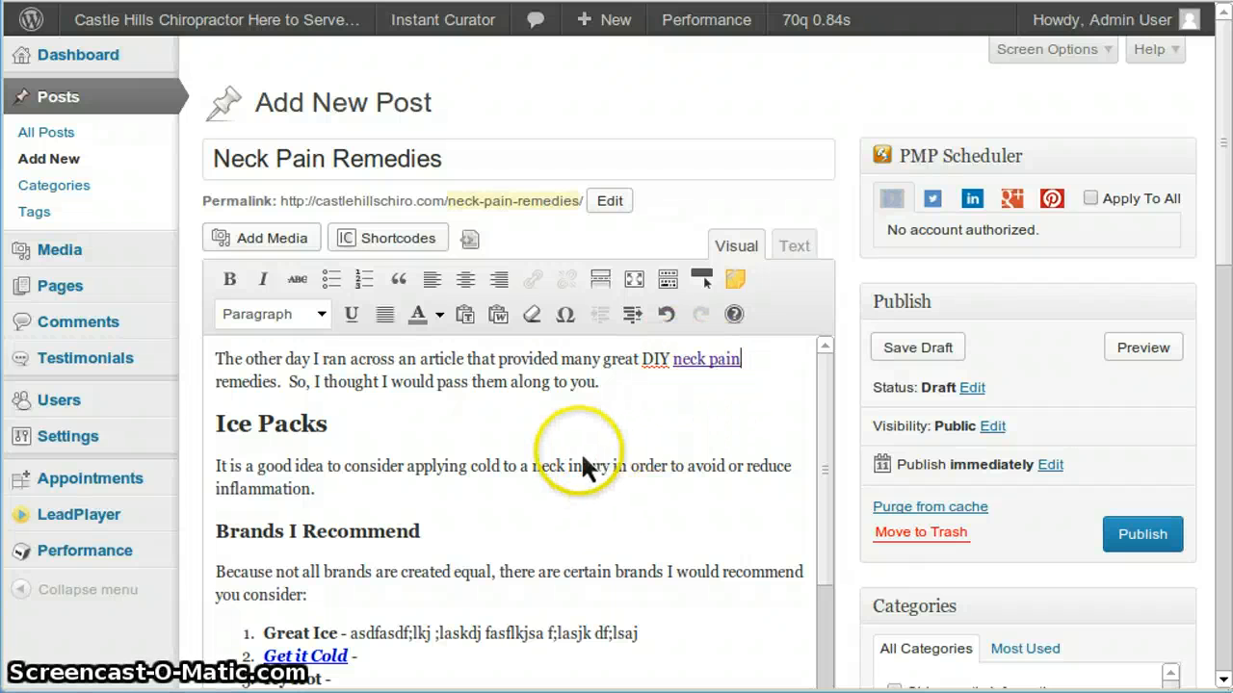
- Change the text color of the word "across" in the introduction paragraph to burnt orange
click(438, 317)
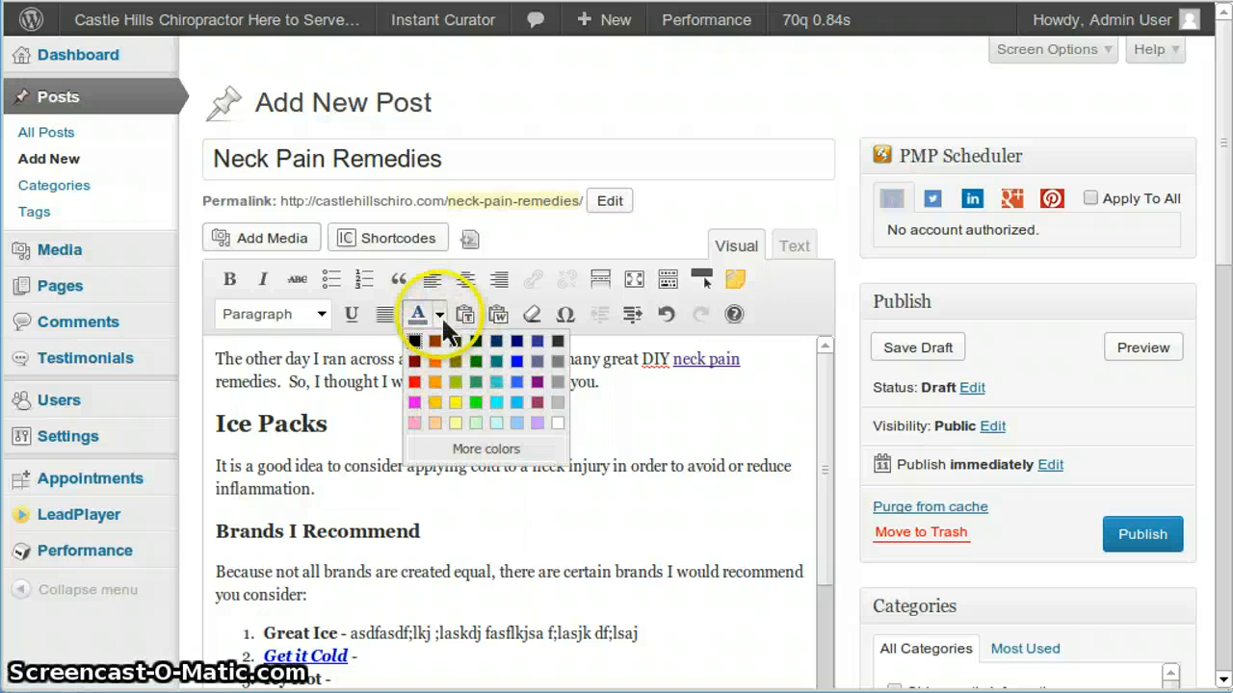
click(441, 322)
double_click(372, 359)
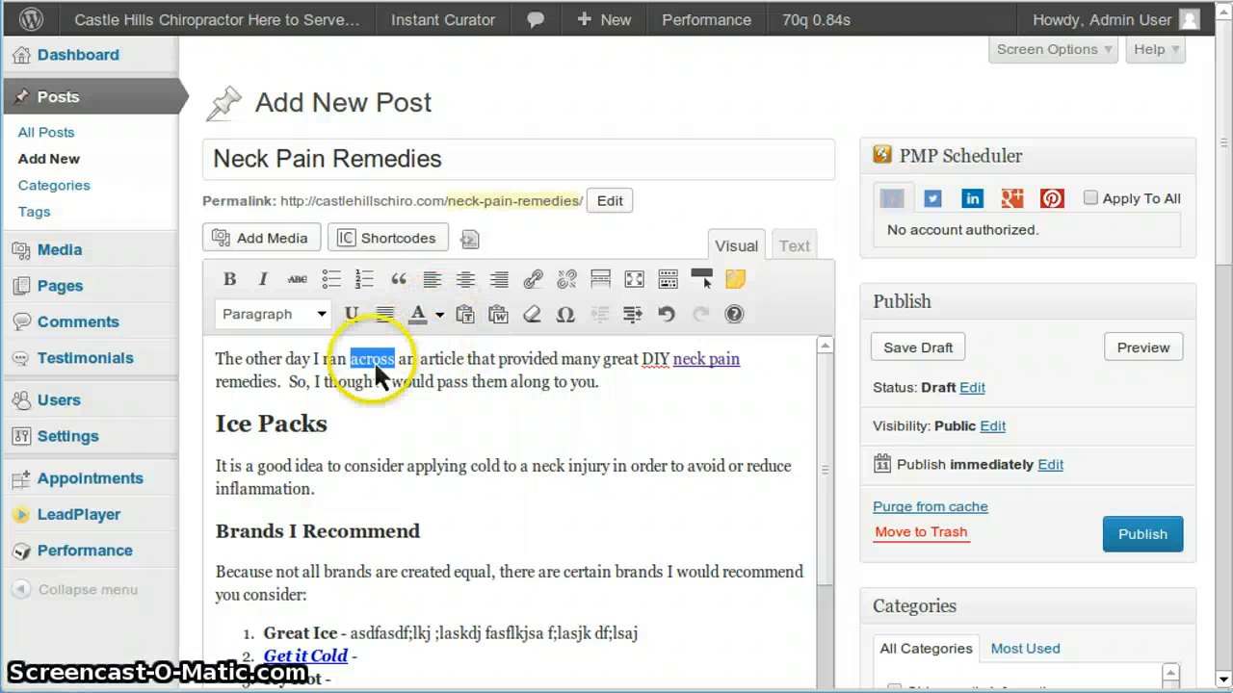
click(440, 318)
click(435, 343)
click(433, 405)
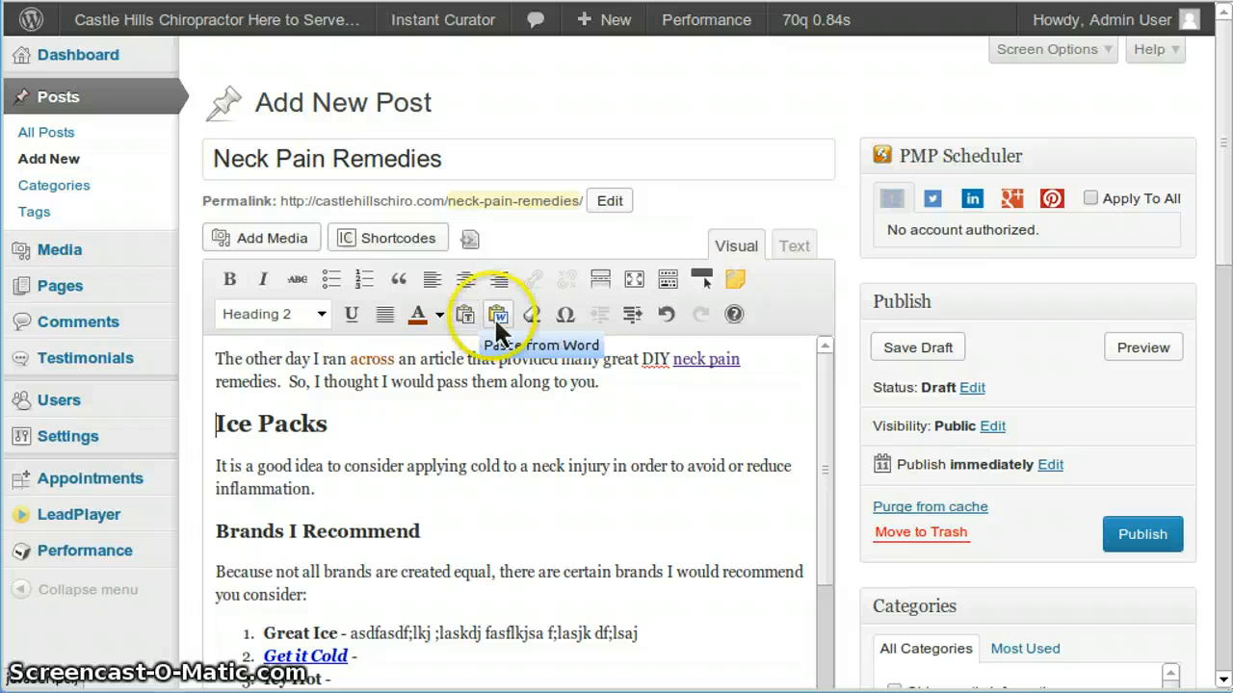
- Place the cursor in the empty paragraph below the list and look at the Paste from Word window and the fullscreen editing mode
click(468, 316)
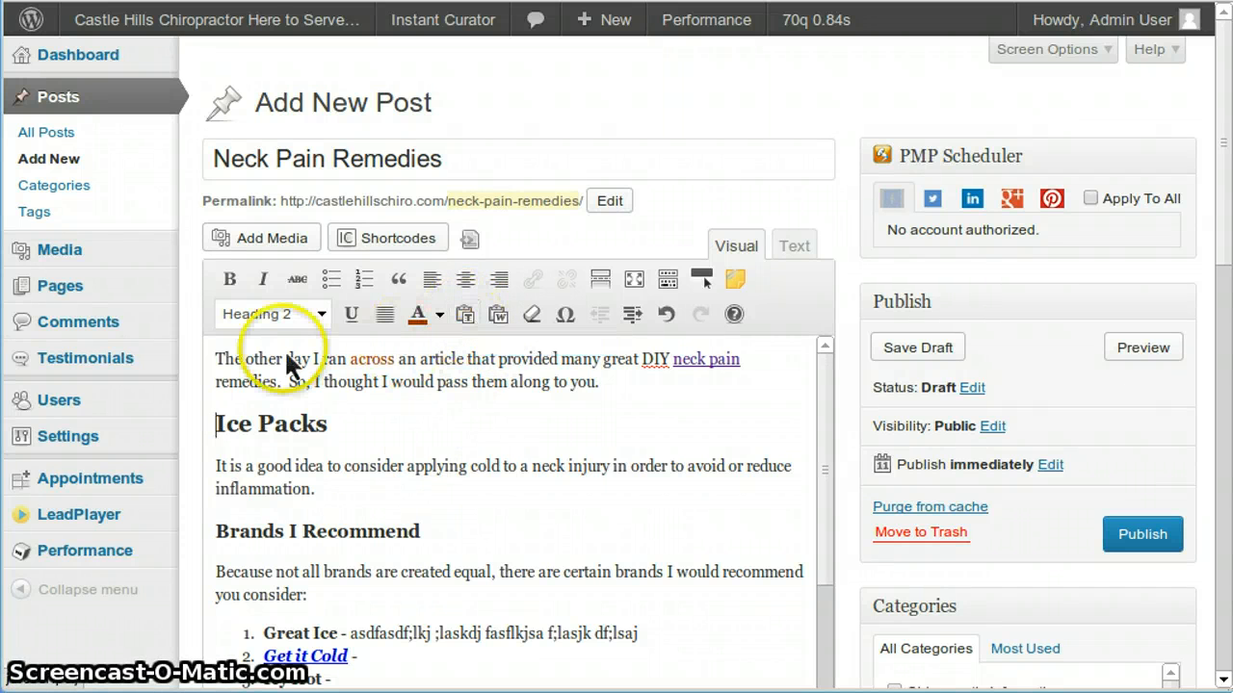
drag(827, 433, 828, 545)
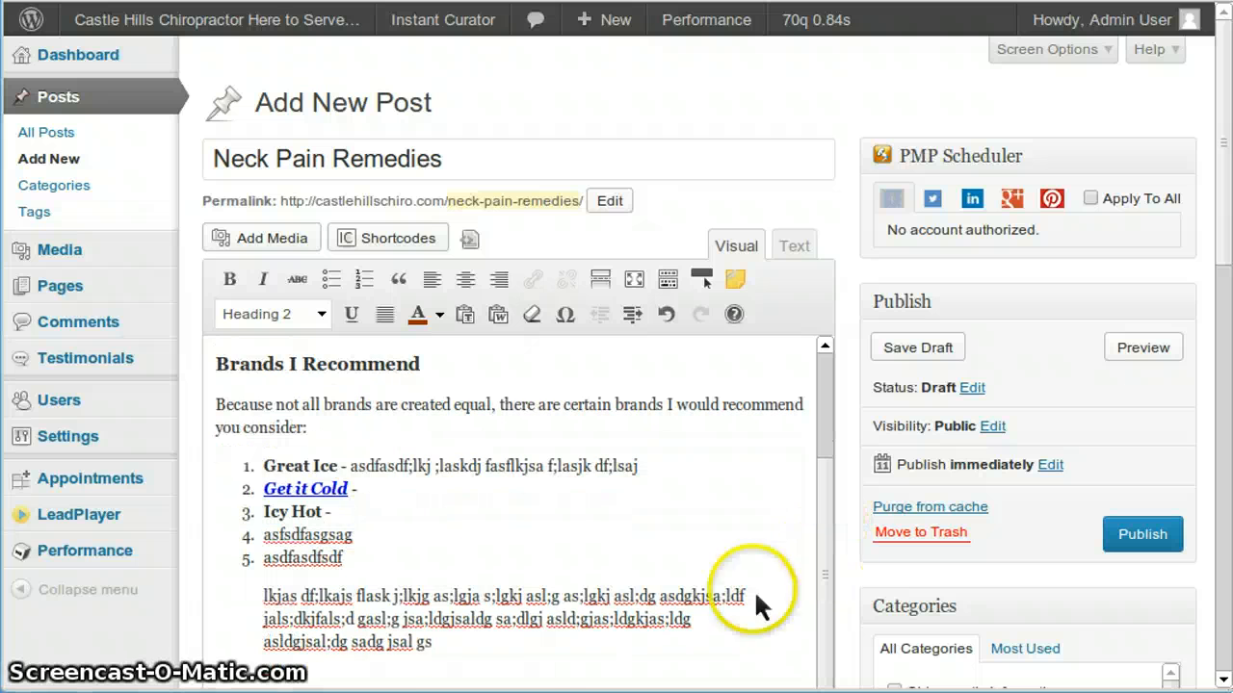
click(473, 676)
click(502, 316)
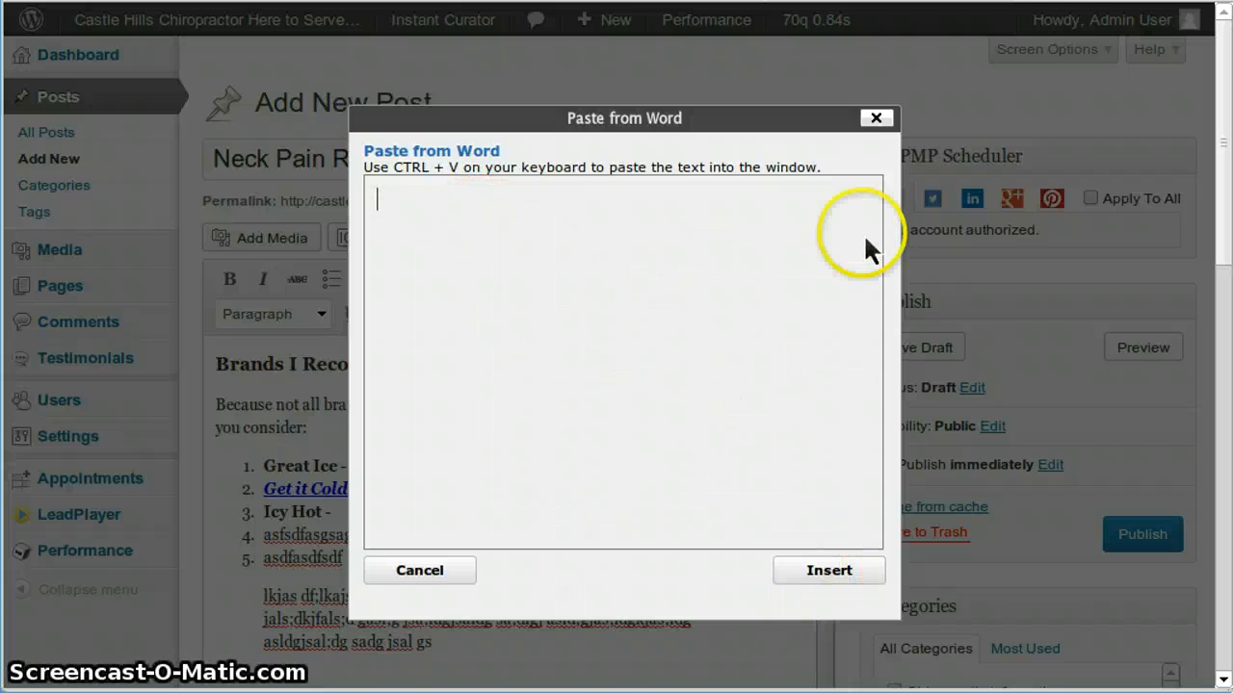
click(876, 119)
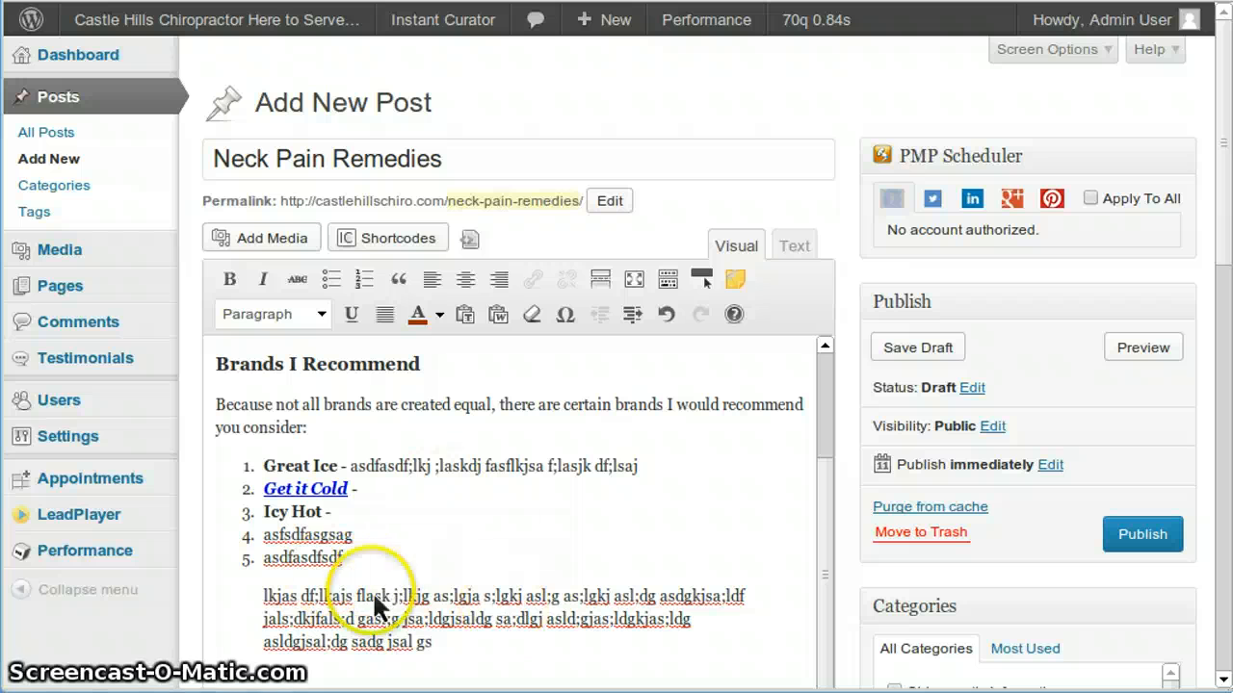
click(632, 279)
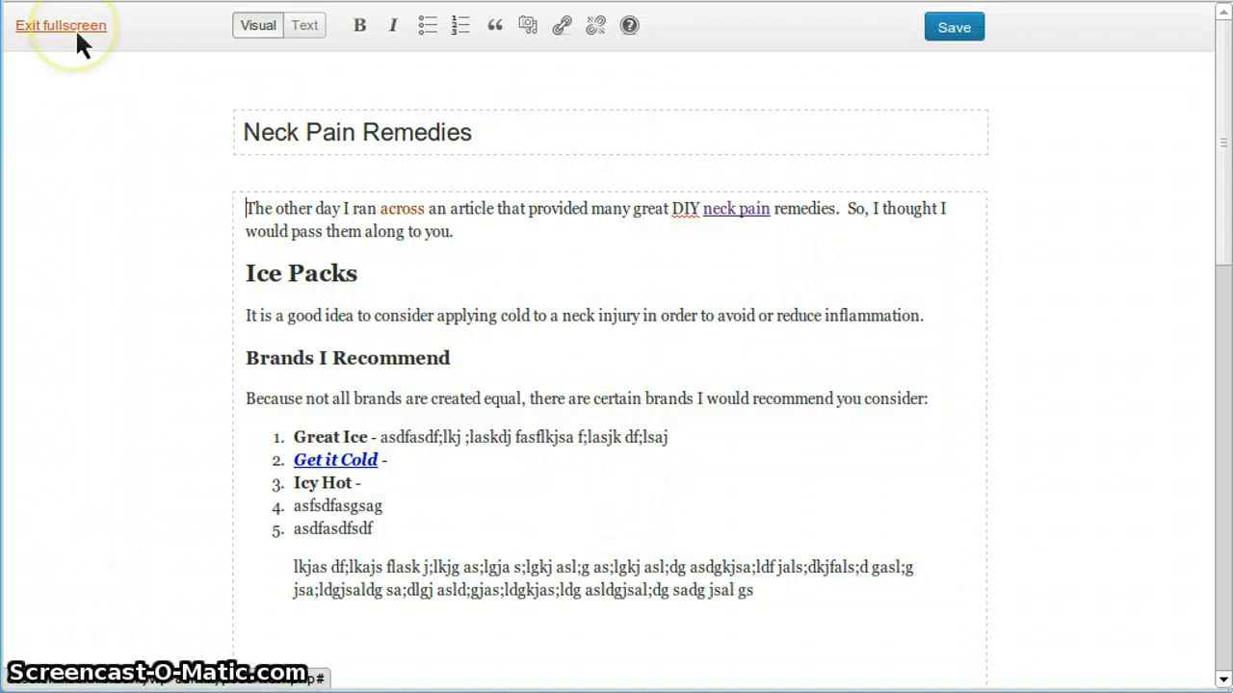
click(75, 28)
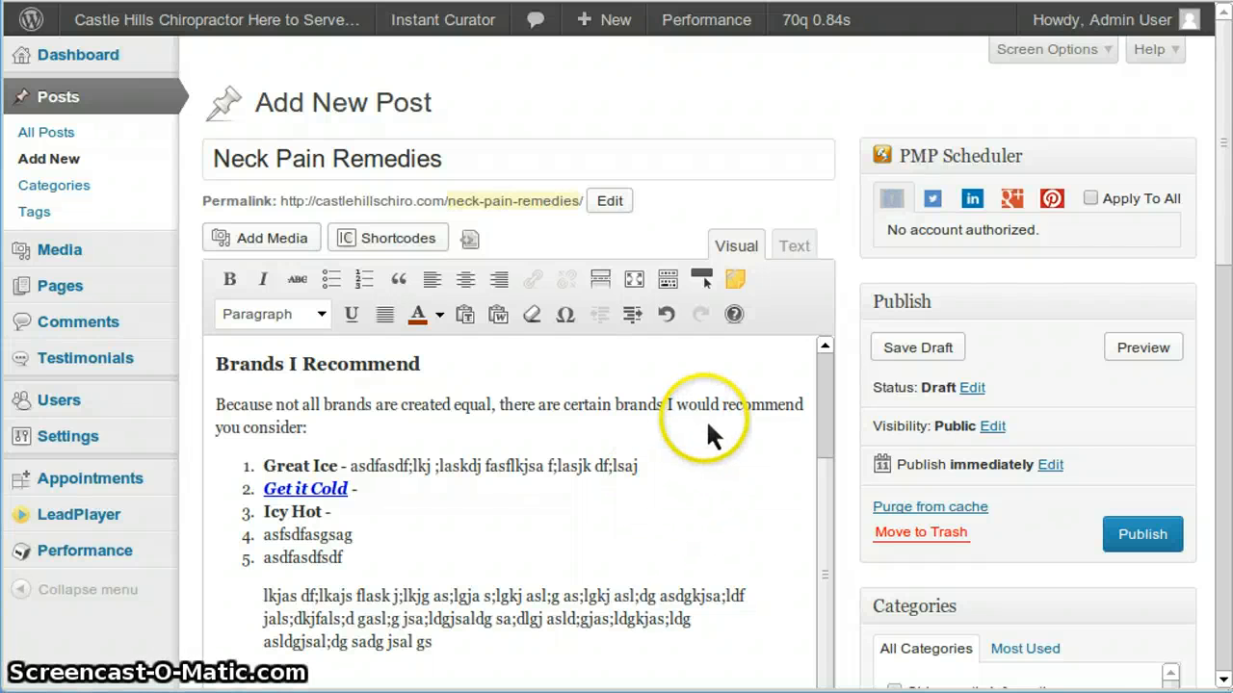
- Start an All In One Buttons button below the list with the Shake animation and Center alignment
scroll(739, 605, down, 2)
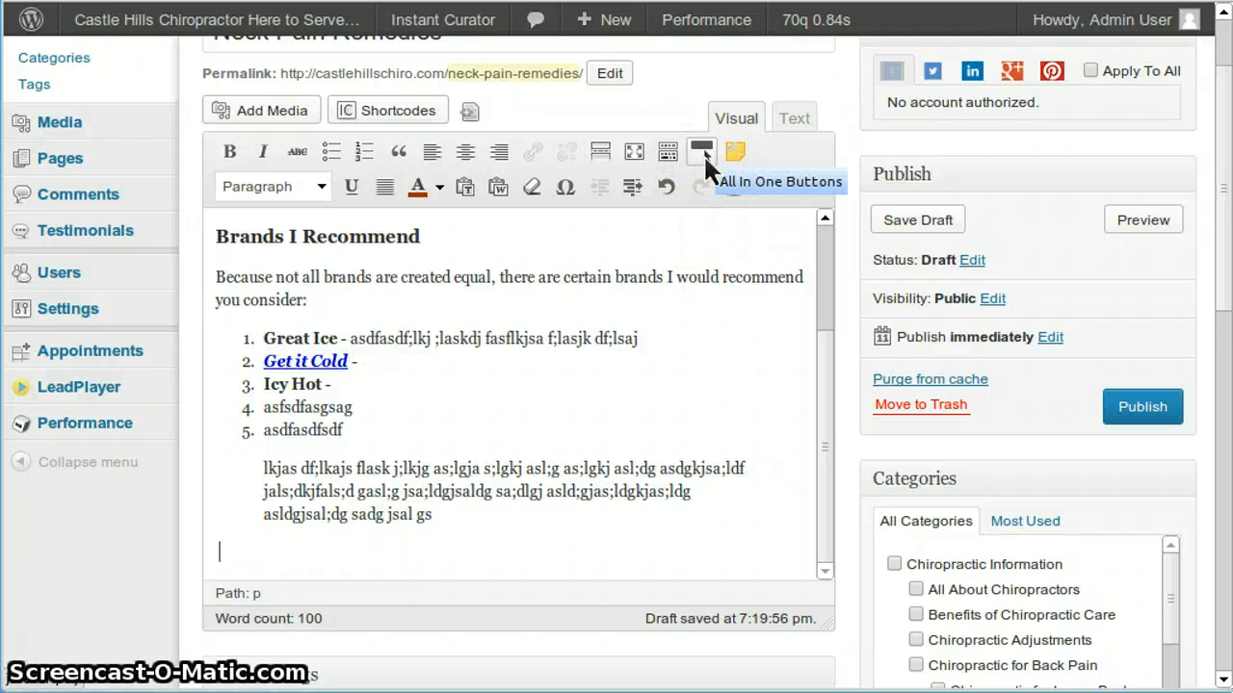
click(703, 153)
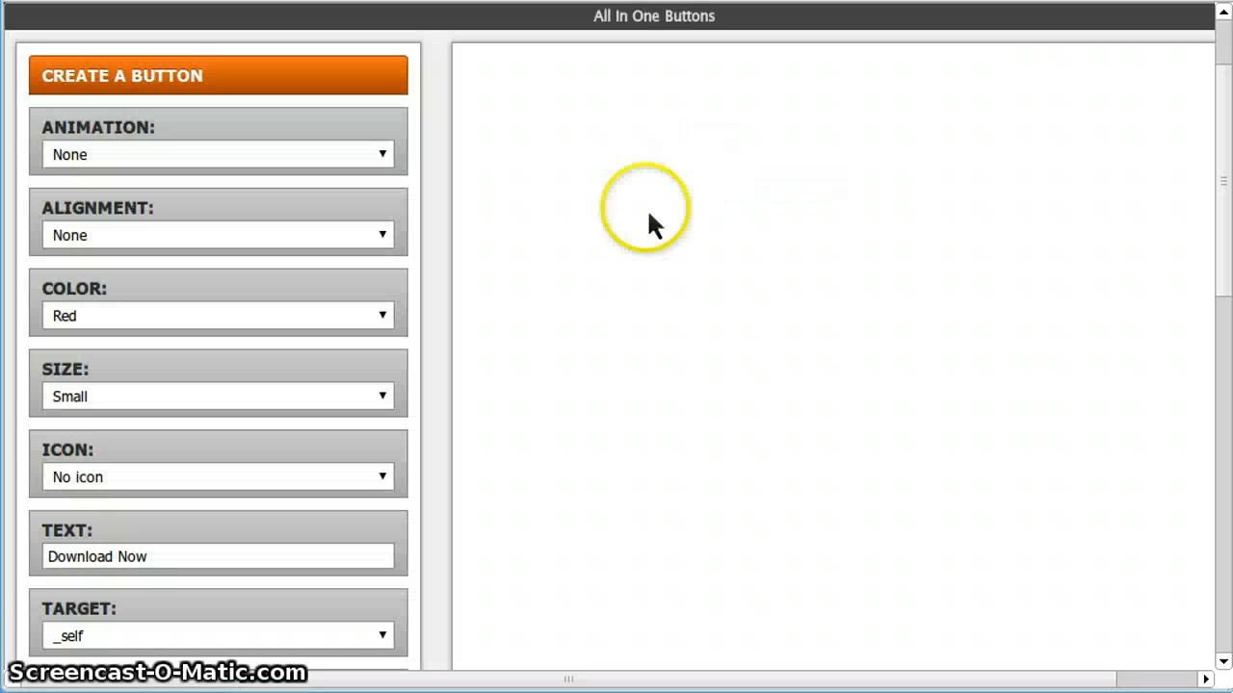
click(378, 159)
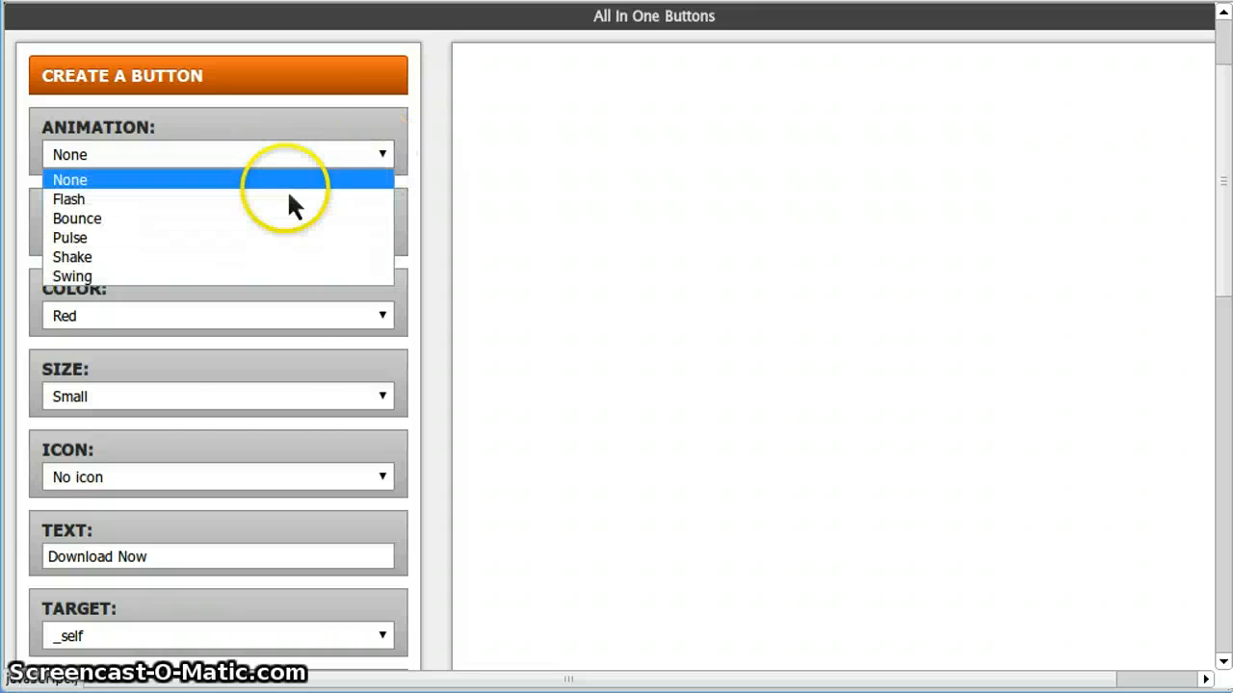
click(135, 256)
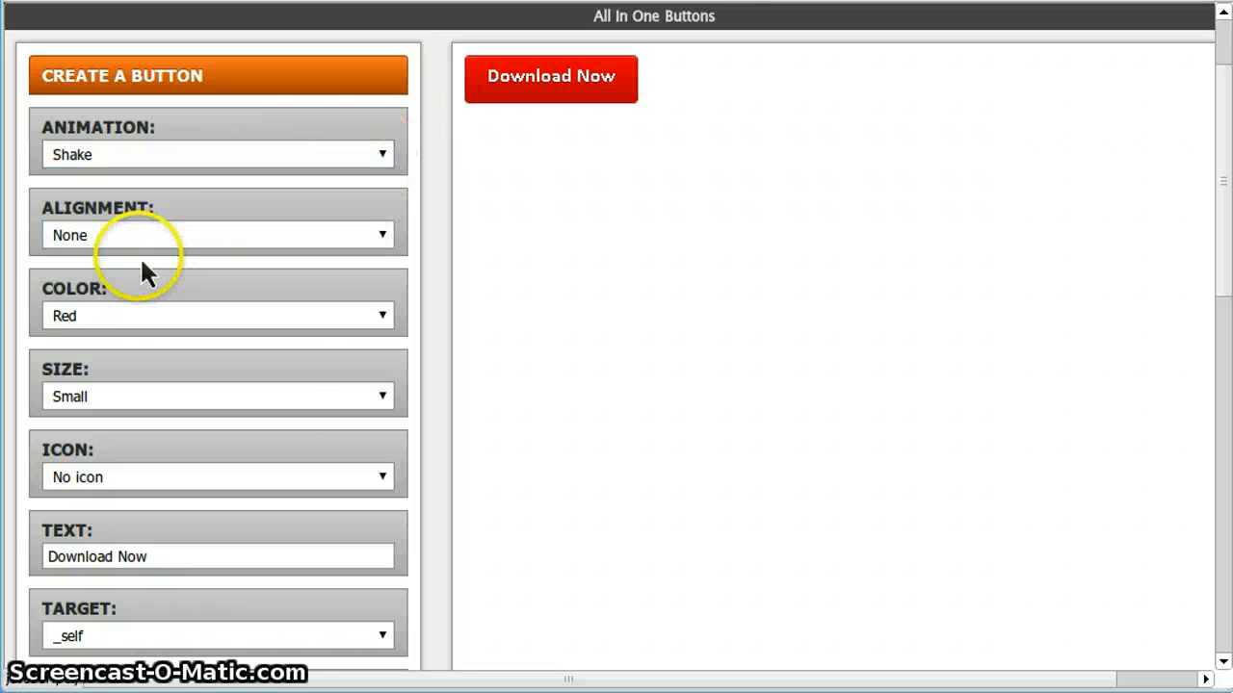
click(385, 234)
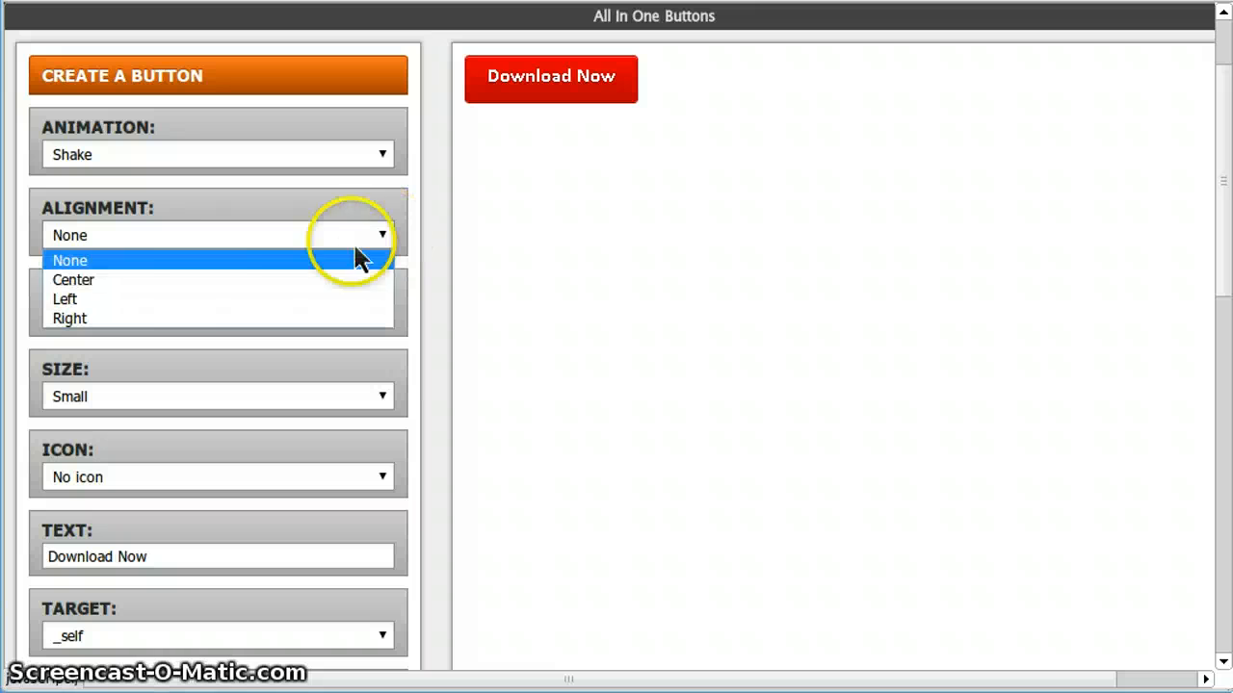
click(123, 281)
- Set the button's color to Green and its size to Medium
click(382, 316)
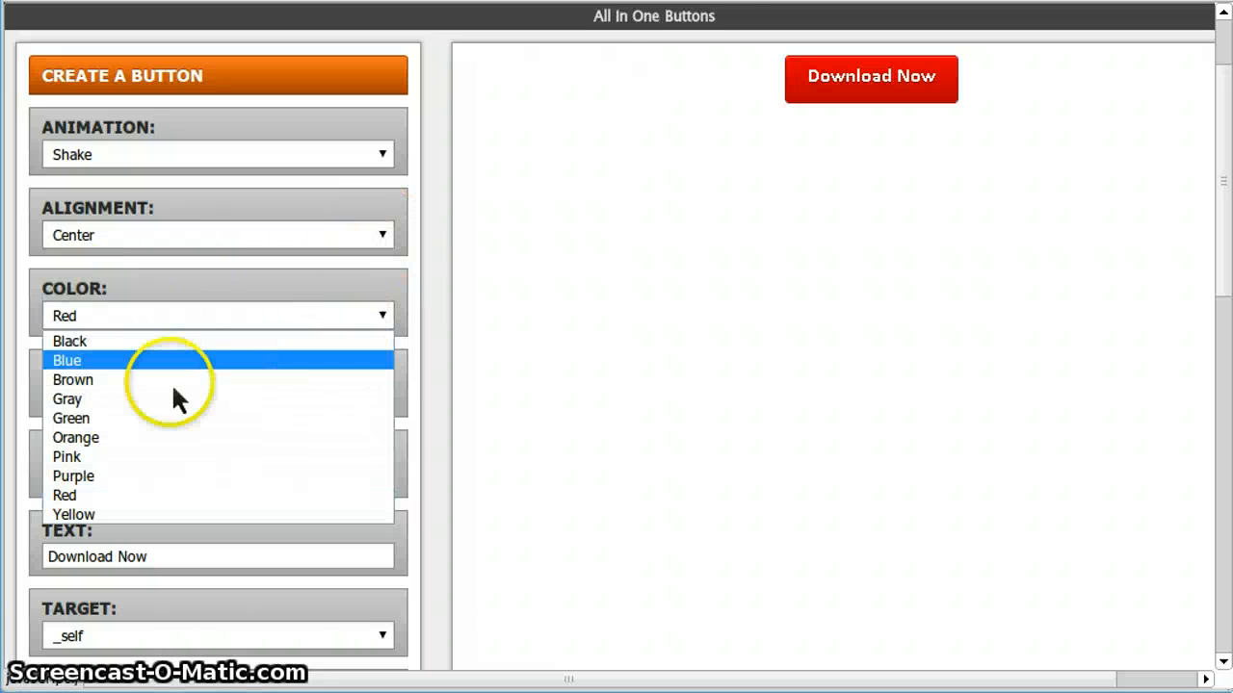
click(102, 418)
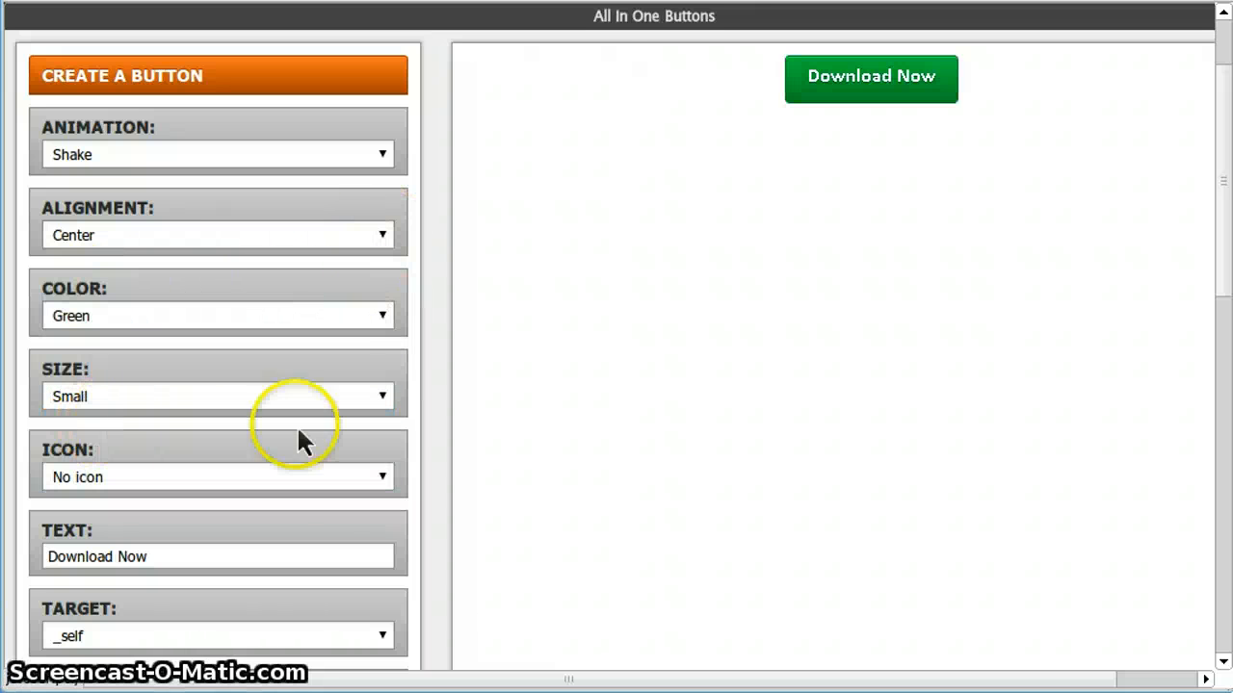
click(384, 395)
click(148, 440)
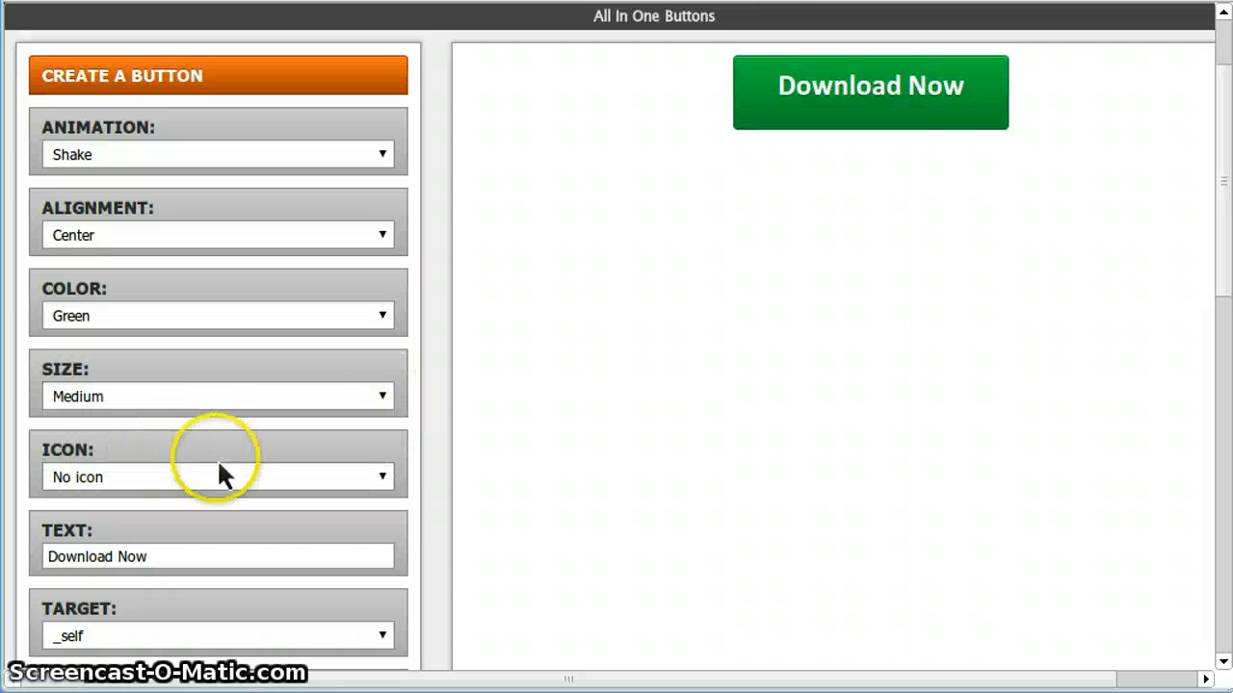
- Give the button the Table header icon
click(380, 475)
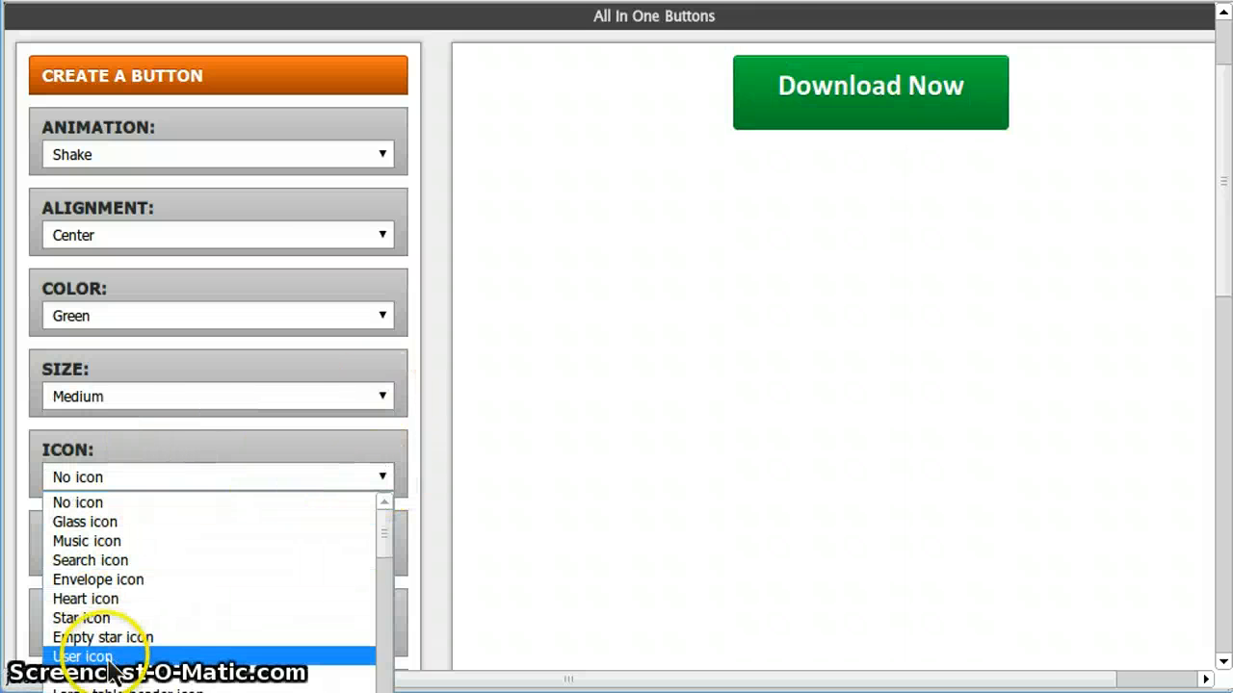
click(102, 691)
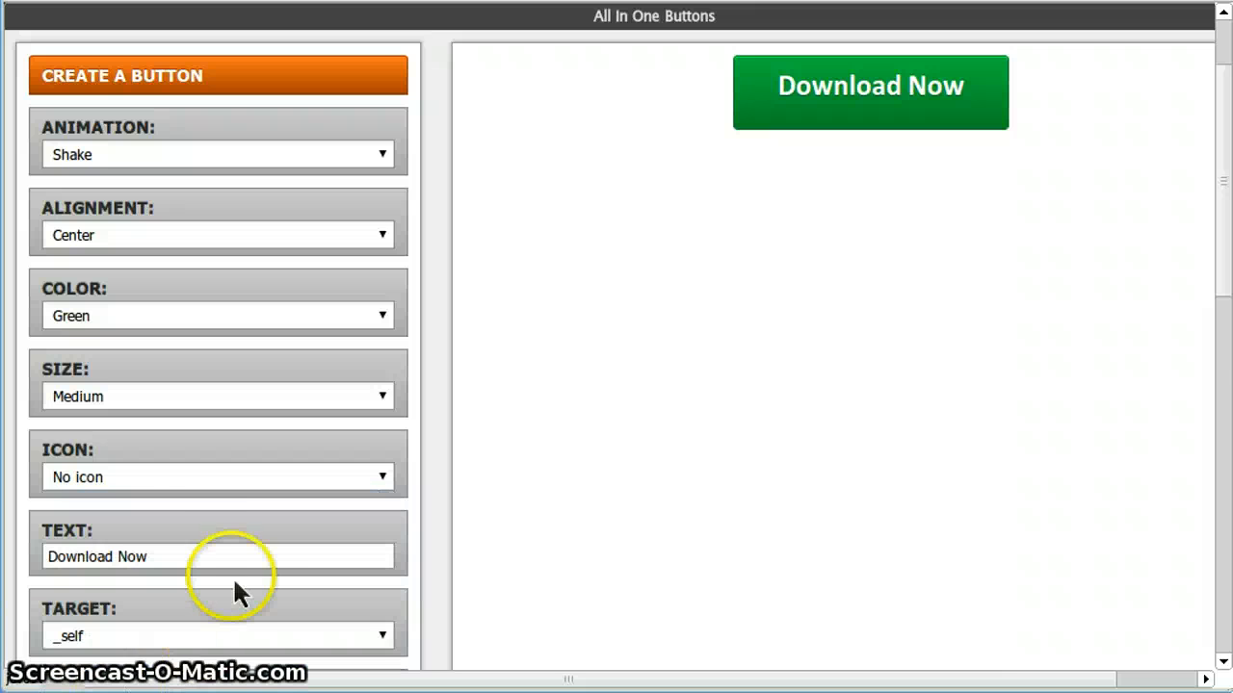
scroll(253, 549, down, 3)
scroll(251, 537, down, 1)
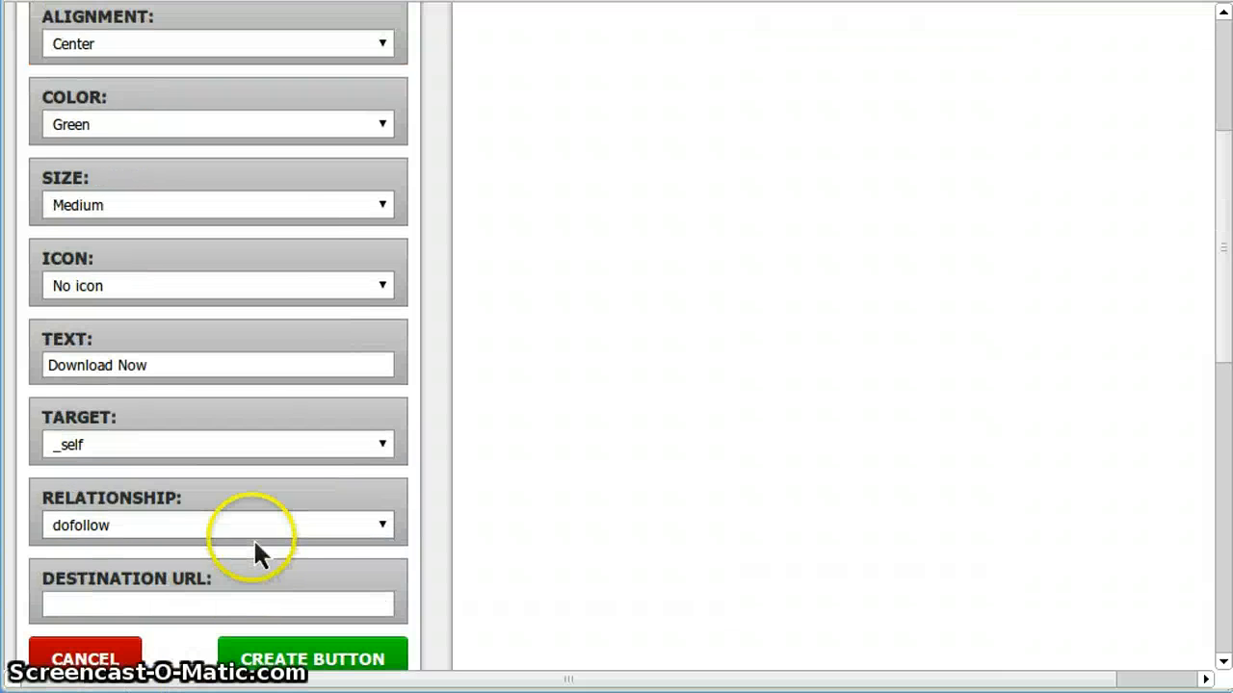
click(380, 288)
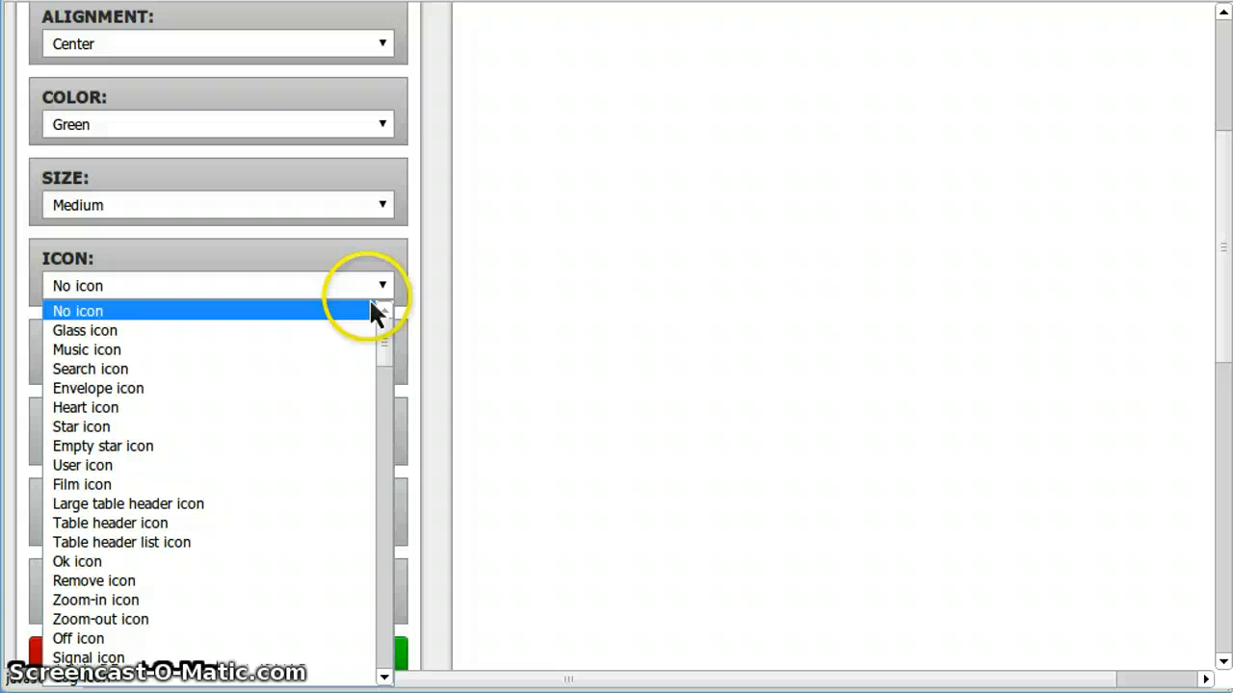
click(136, 523)
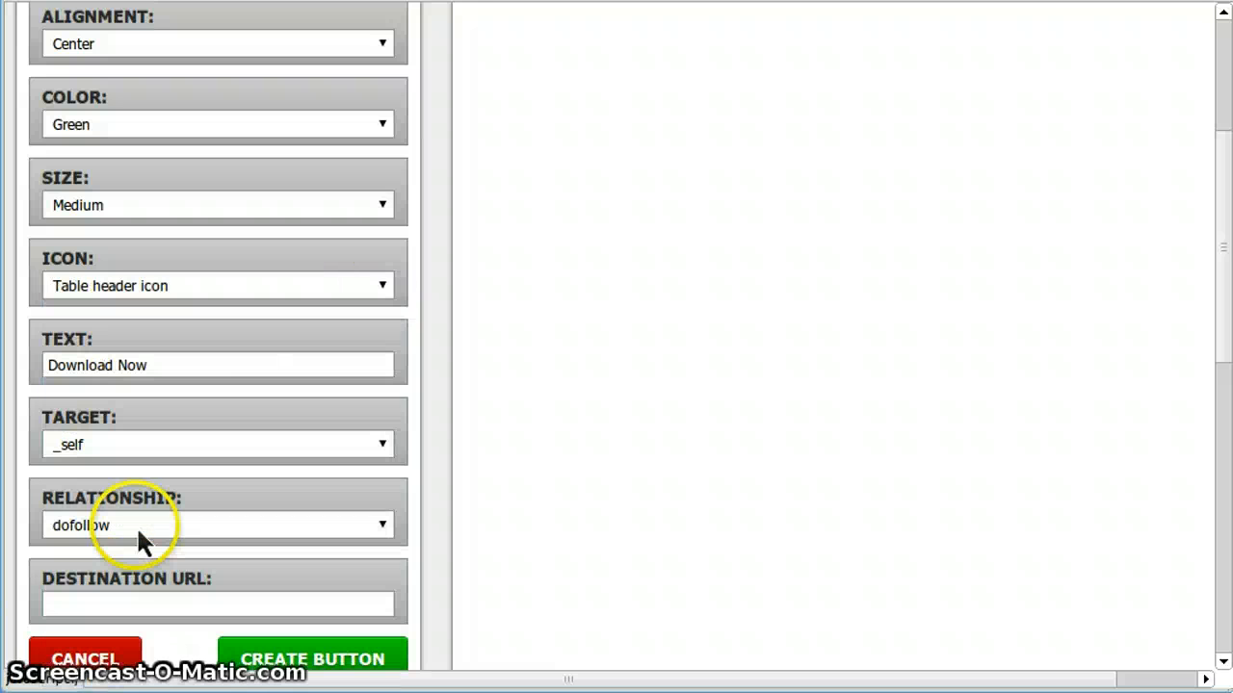
- Change the button's text to "Download Your File Now"
click(349, 372)
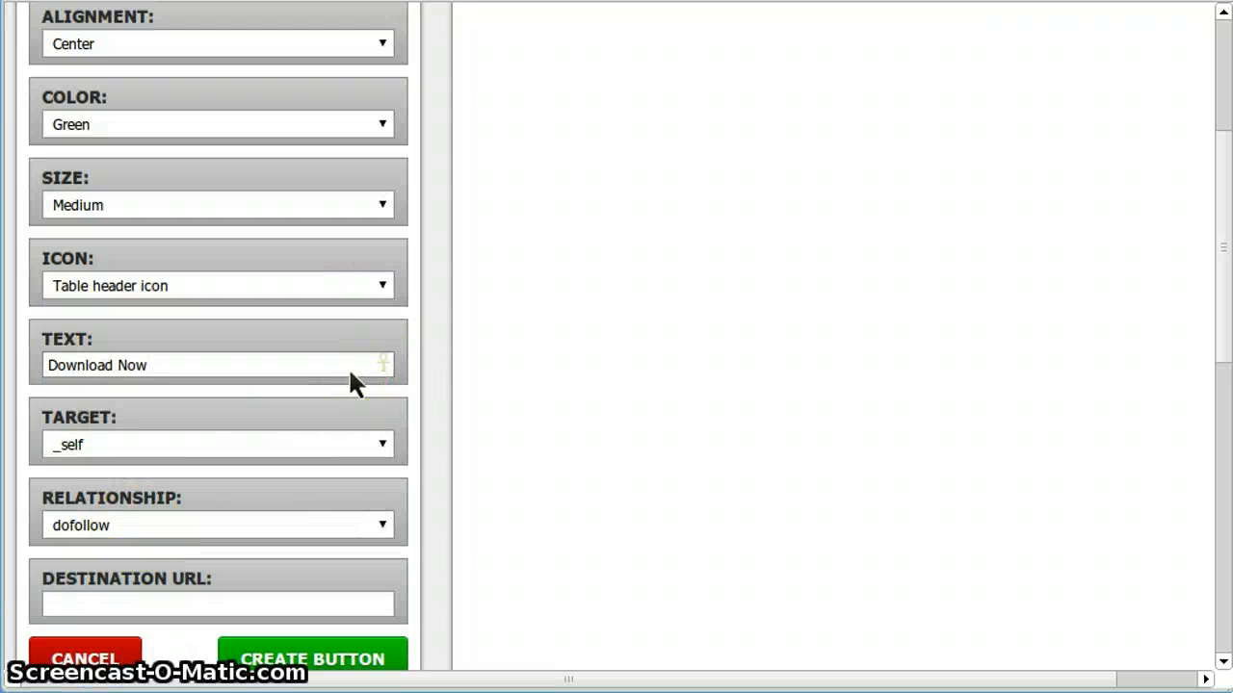
key(BackSpace)
key(BackSpace)
key(BackSpace)
key(BackSpace)
text(Your File Now)
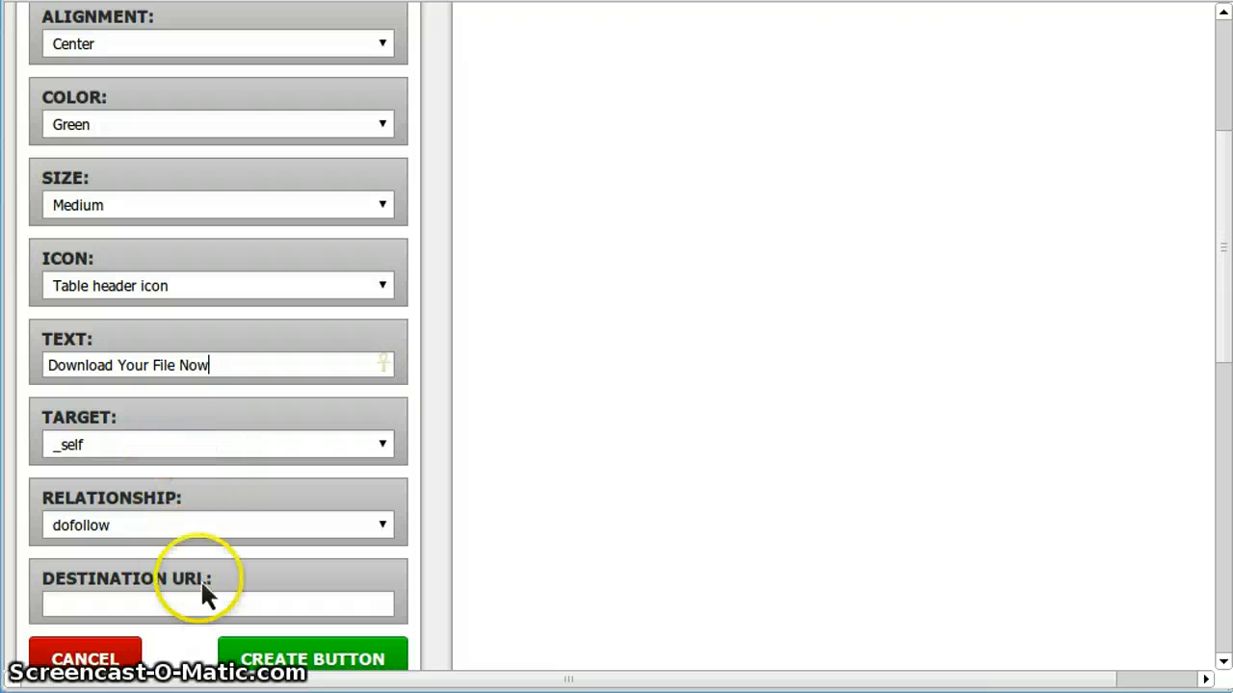
click(186, 445)
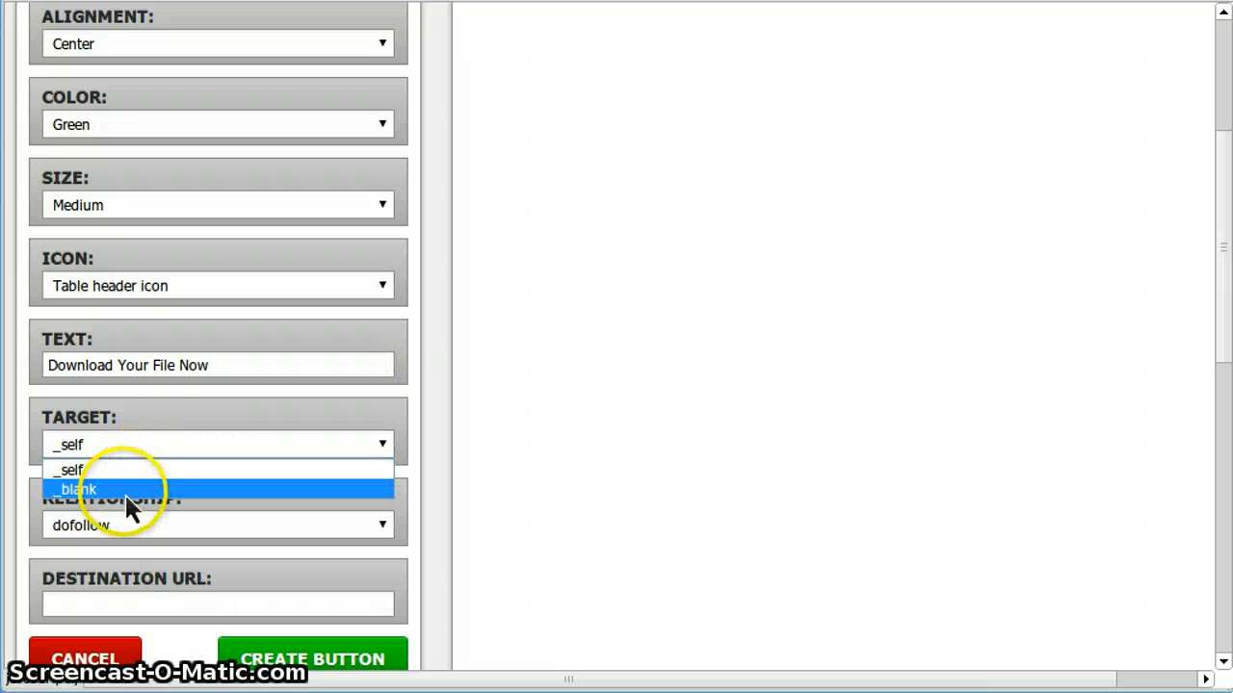
click(128, 466)
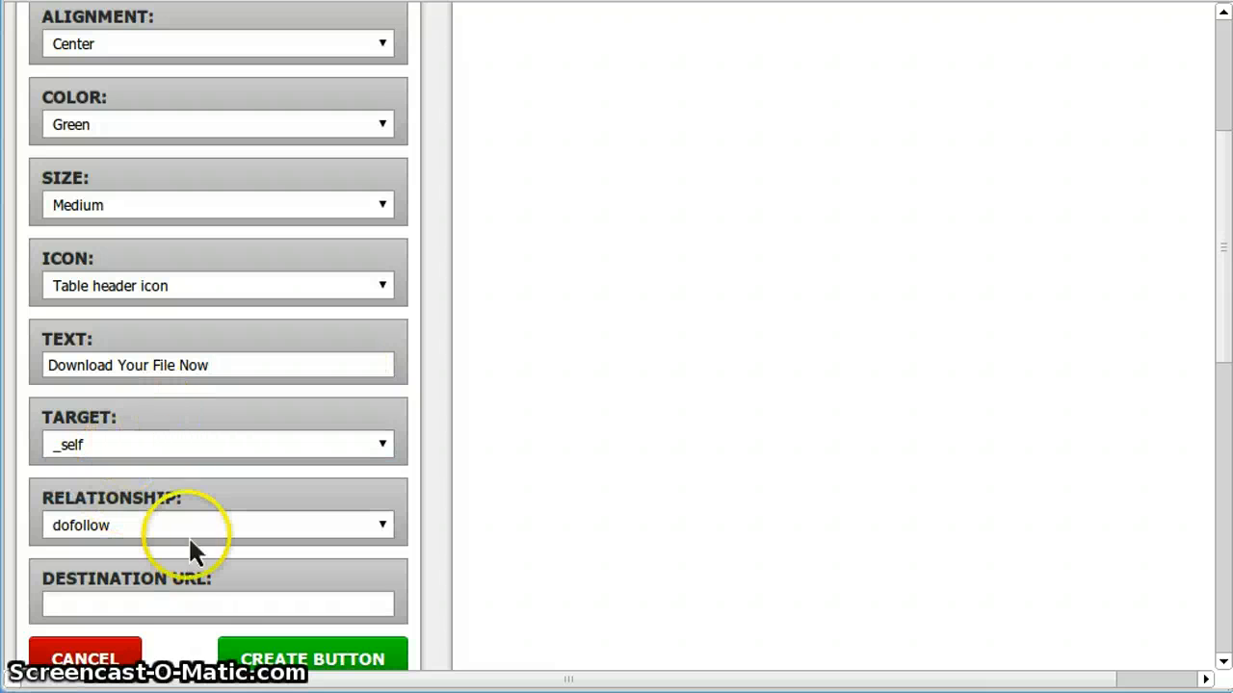
click(214, 599)
text(http)
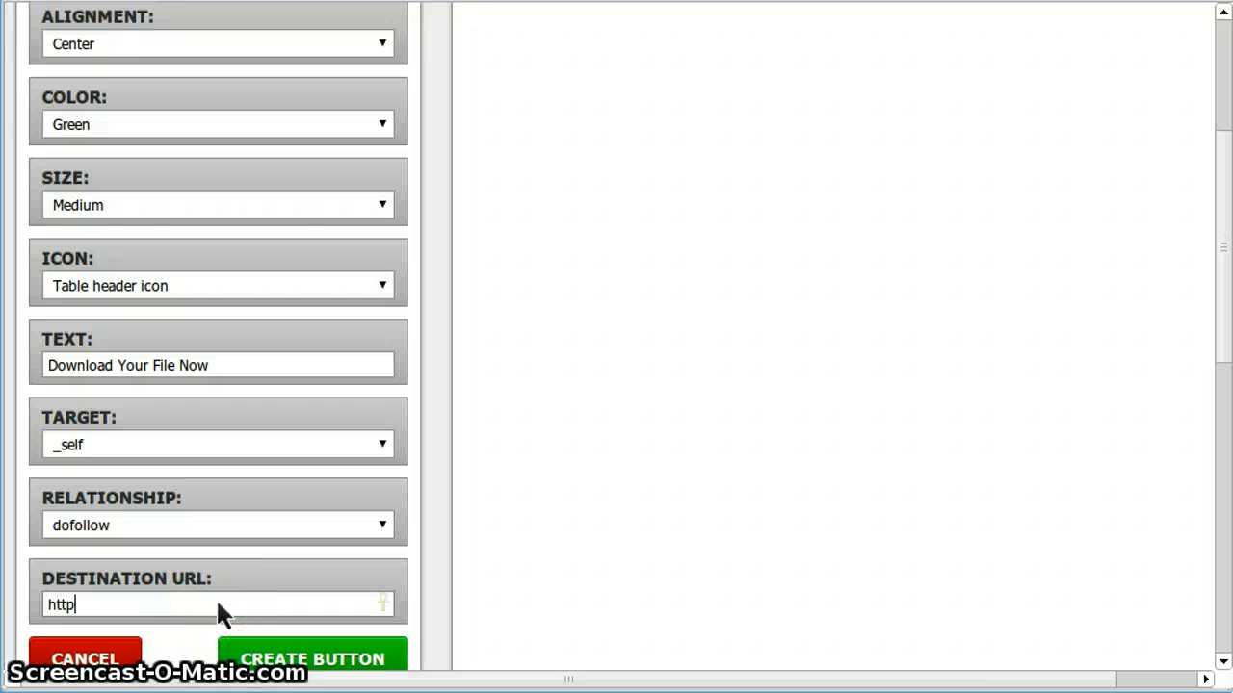
text(://google.com)
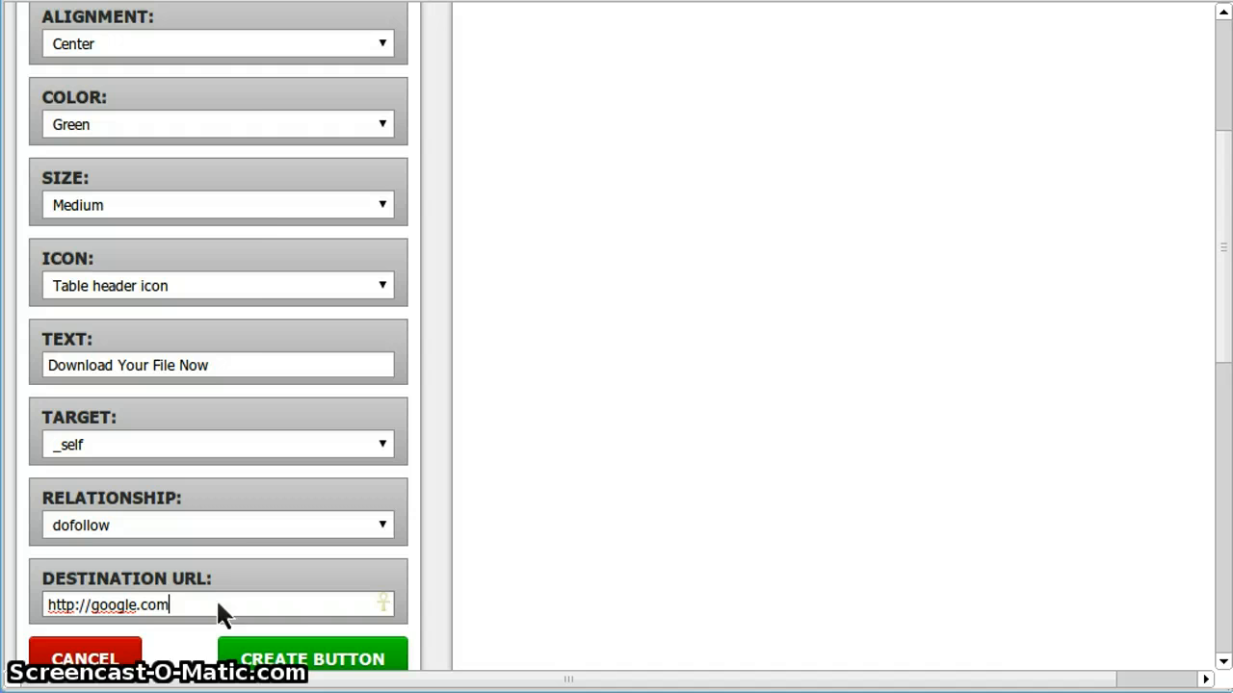
click(277, 659)
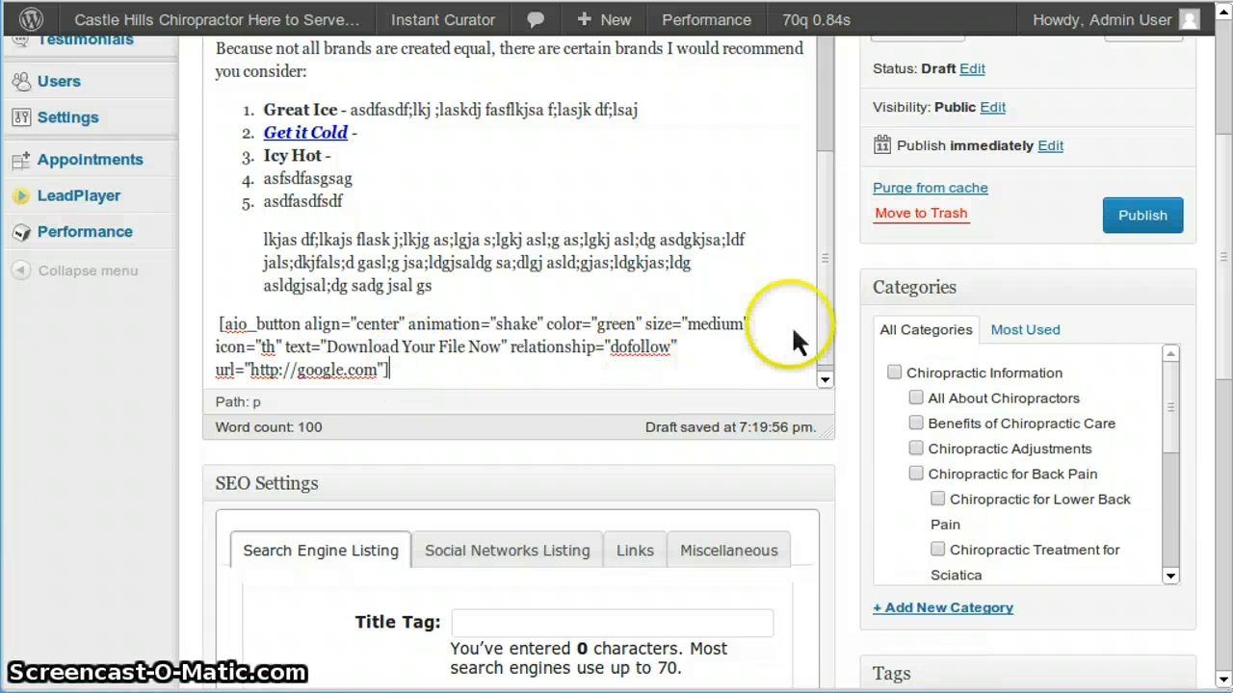
- Hide the editor's additional row of formatting controls and show it again
scroll(851, 262, up, 3)
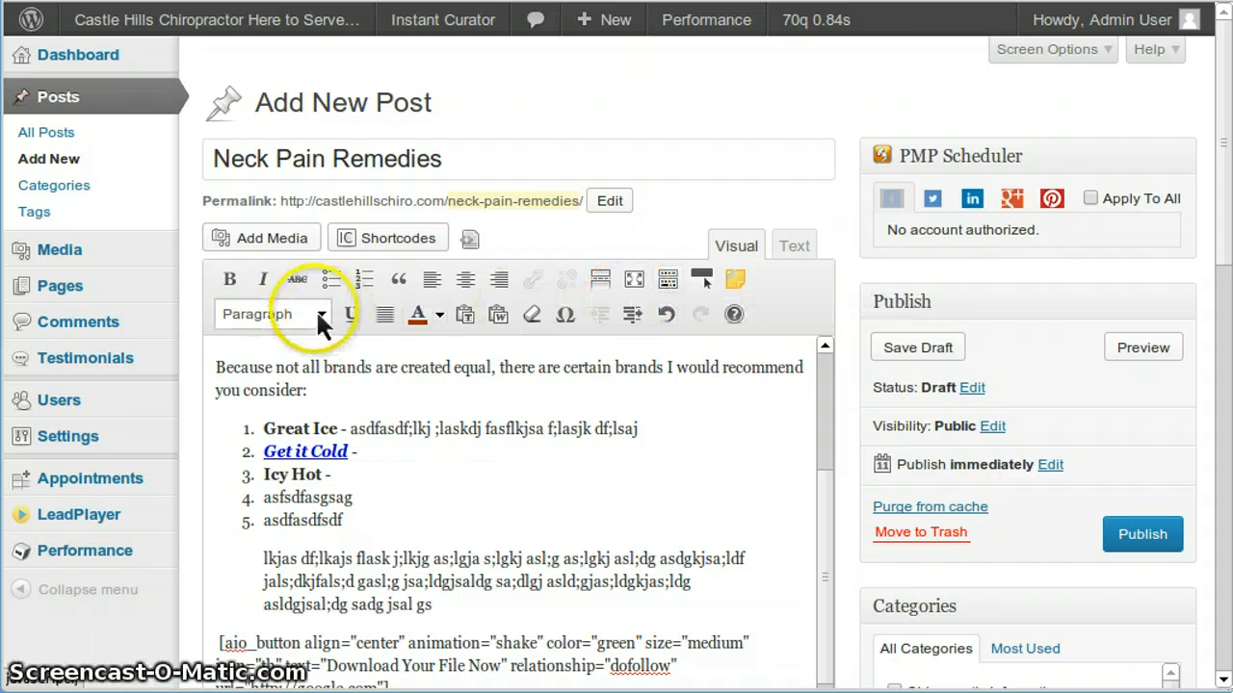
click(668, 281)
click(671, 289)
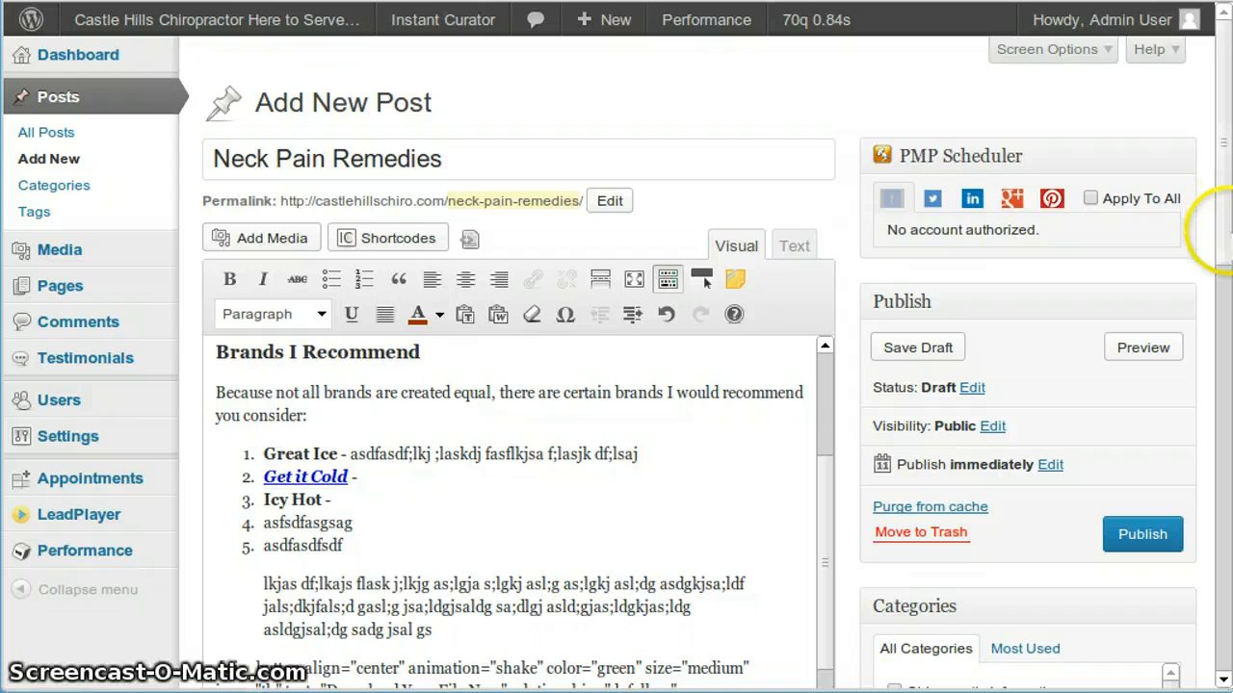
- Open the post's publish date and time settings, and close them without scheduling the post
scroll(1194, 289, down, 2)
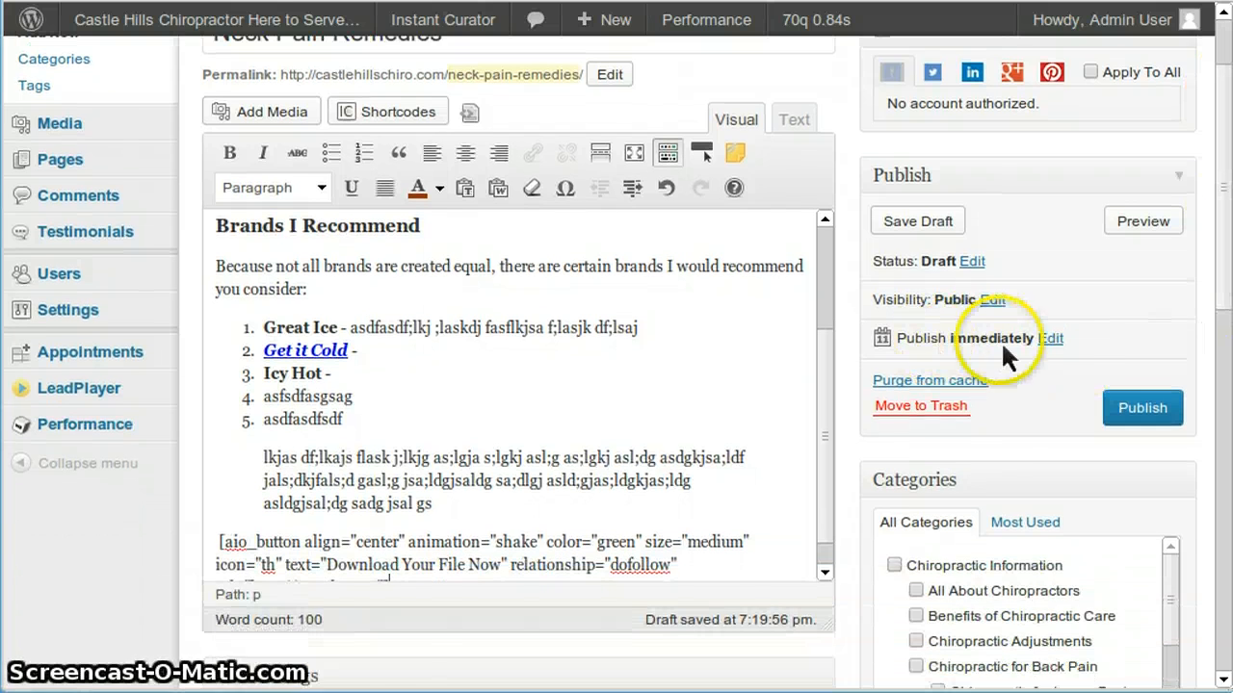
click(1052, 339)
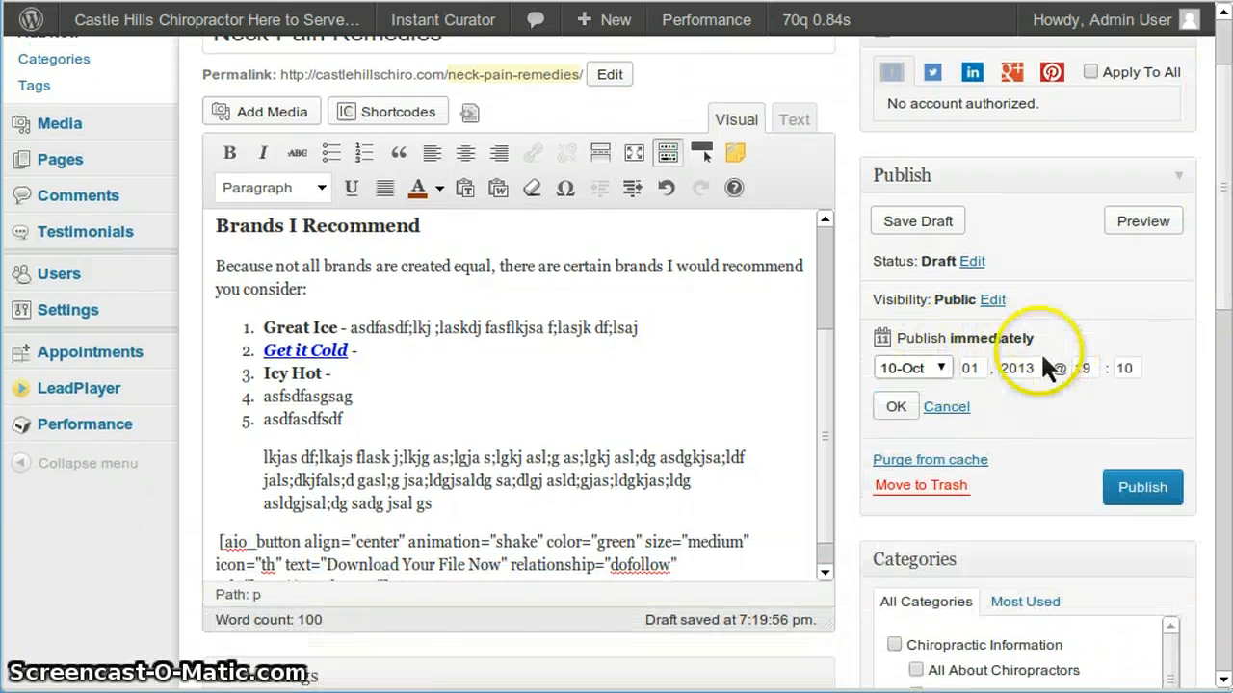
click(963, 406)
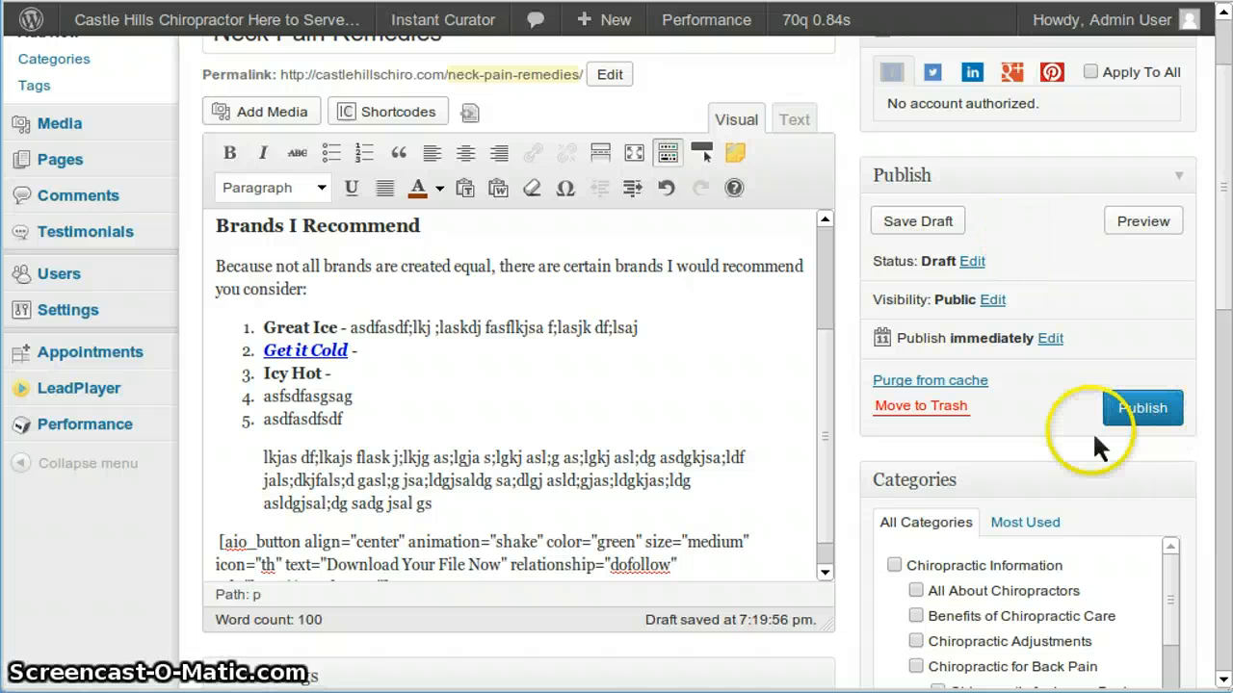
- Look through the post's category list, and collapse the SEO Settings and Fine Tune Your Social Media Broadcast boxes below the editor
scroll(1073, 439, down, 5)
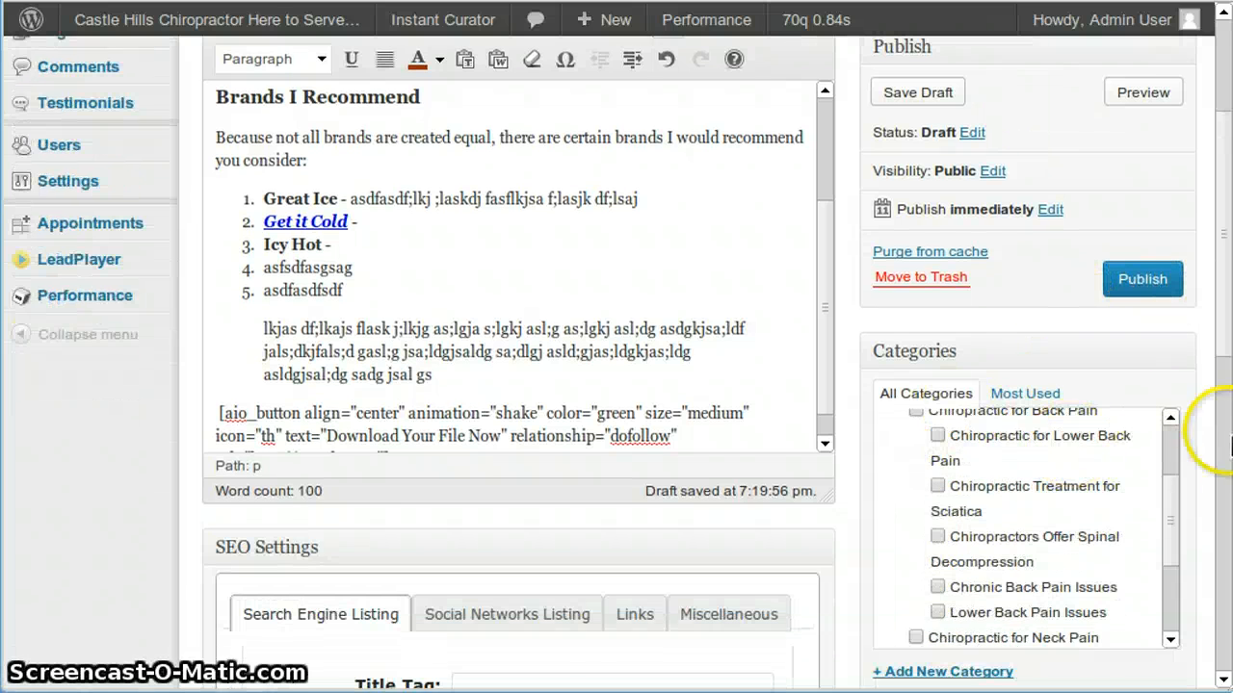
drag(1227, 354, 1220, 414)
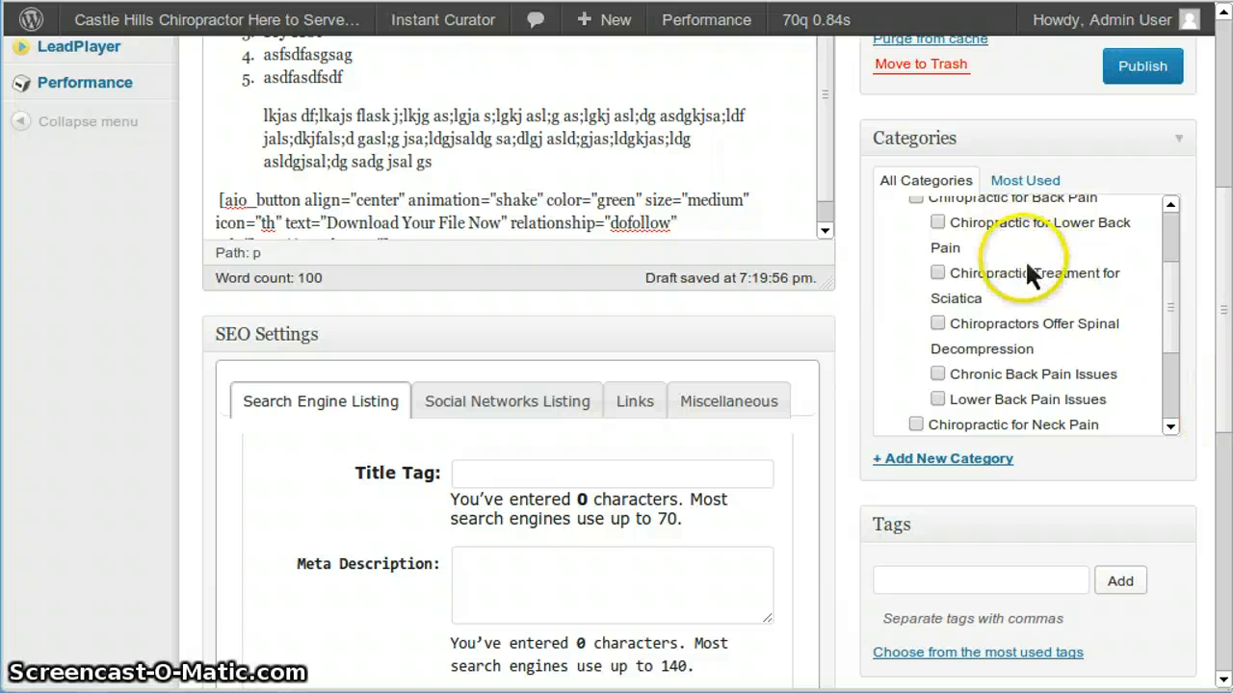
drag(1167, 316, 1175, 241)
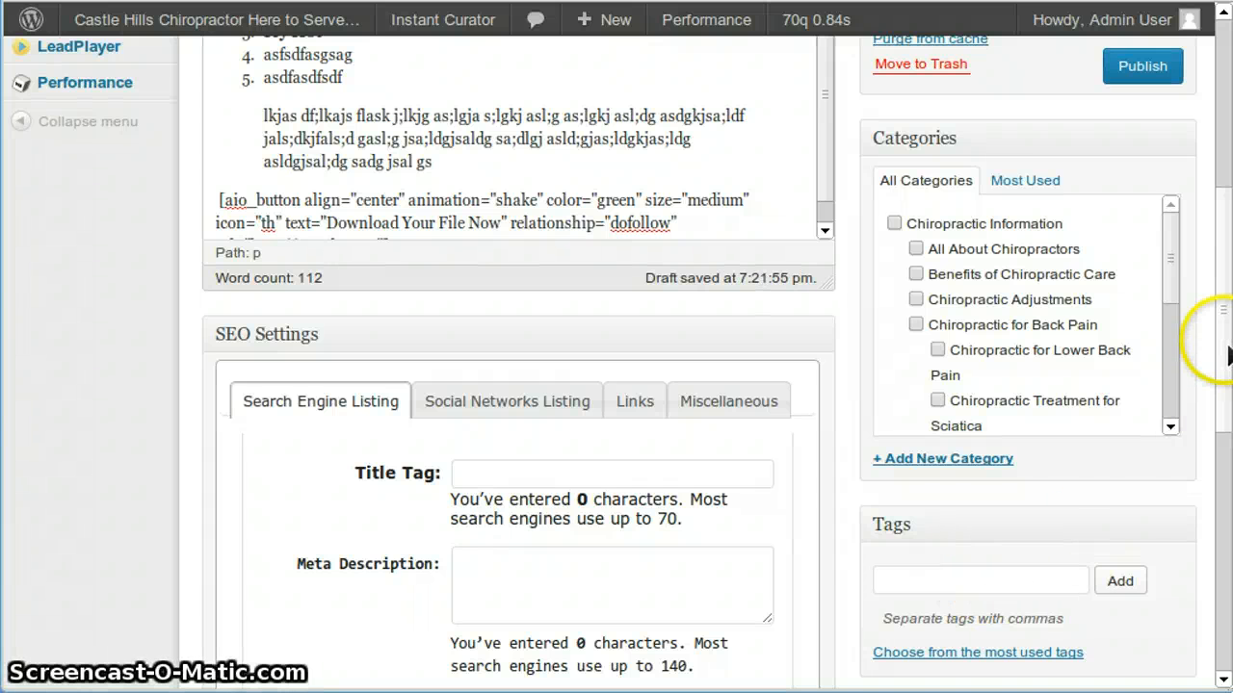
drag(1228, 357, 1225, 380)
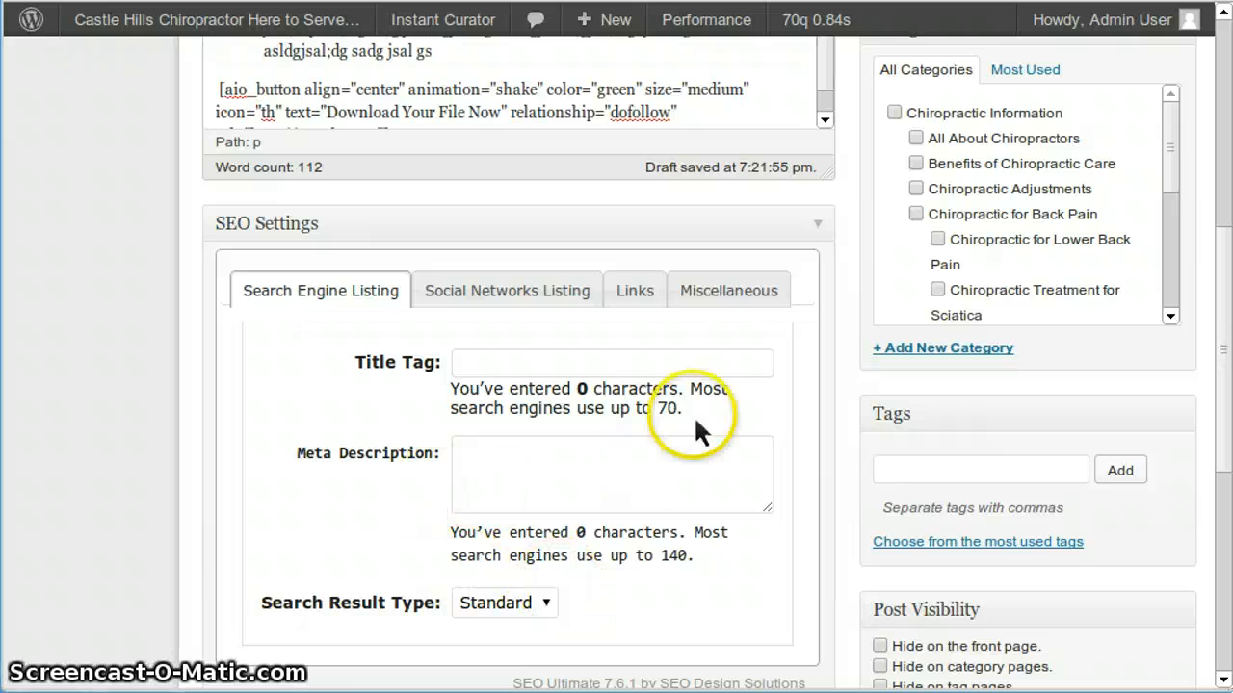
click(817, 222)
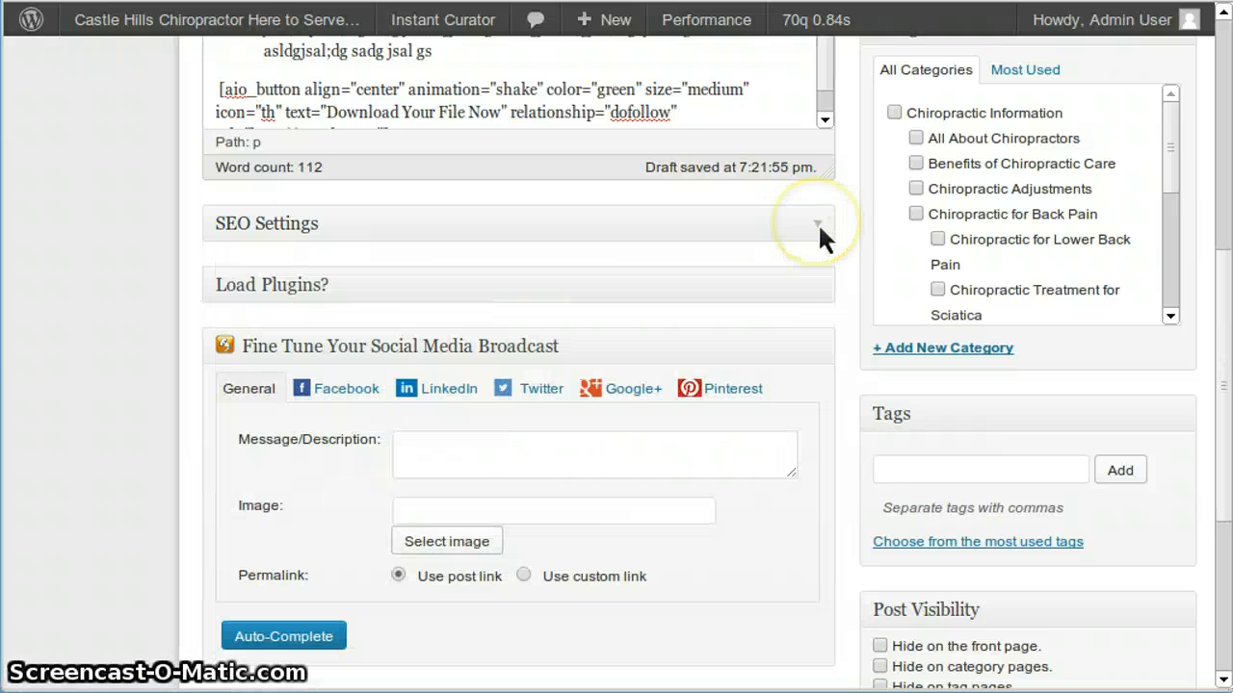
click(817, 347)
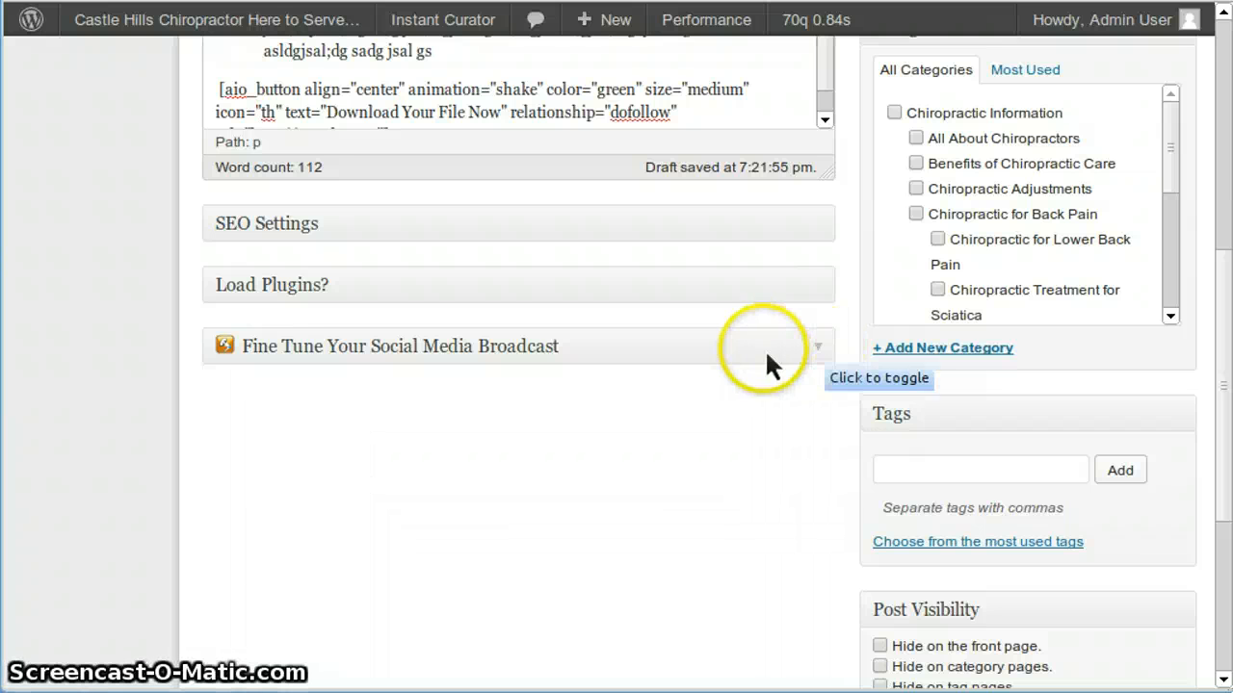
- Review the Post Visibility options without hiding the post anywhere, and save the post as a draft
drag(1224, 473, 1215, 582)
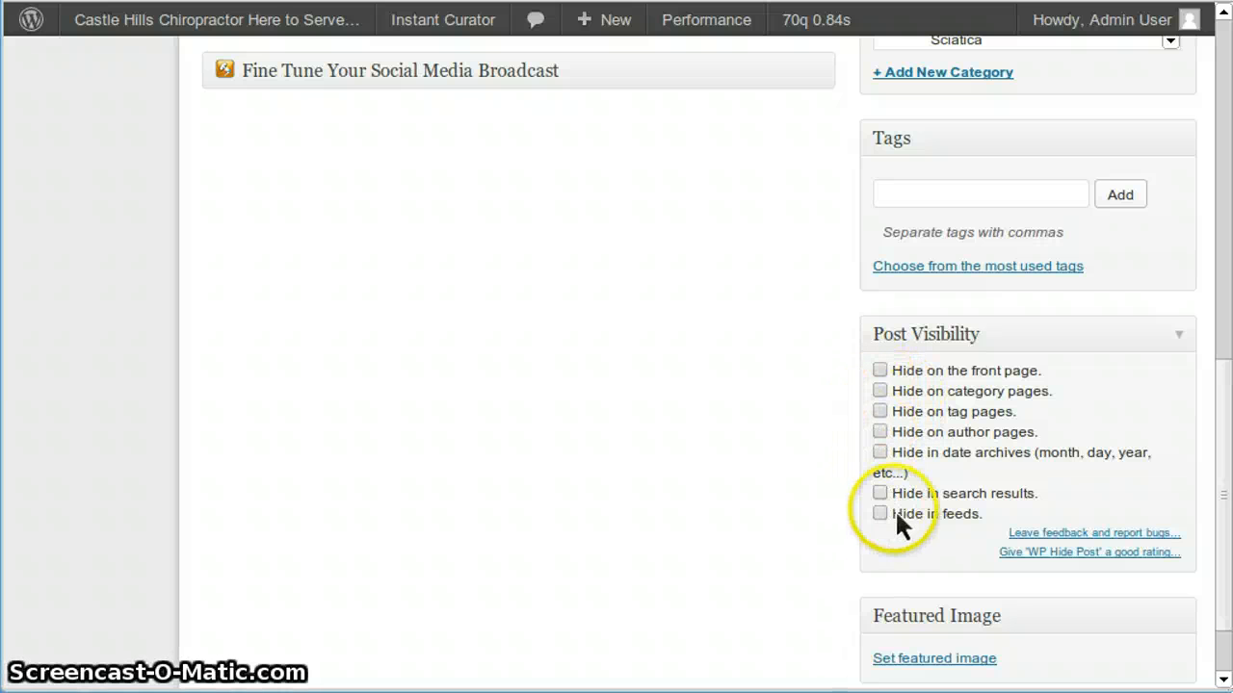
drag(1224, 472, 1225, 164)
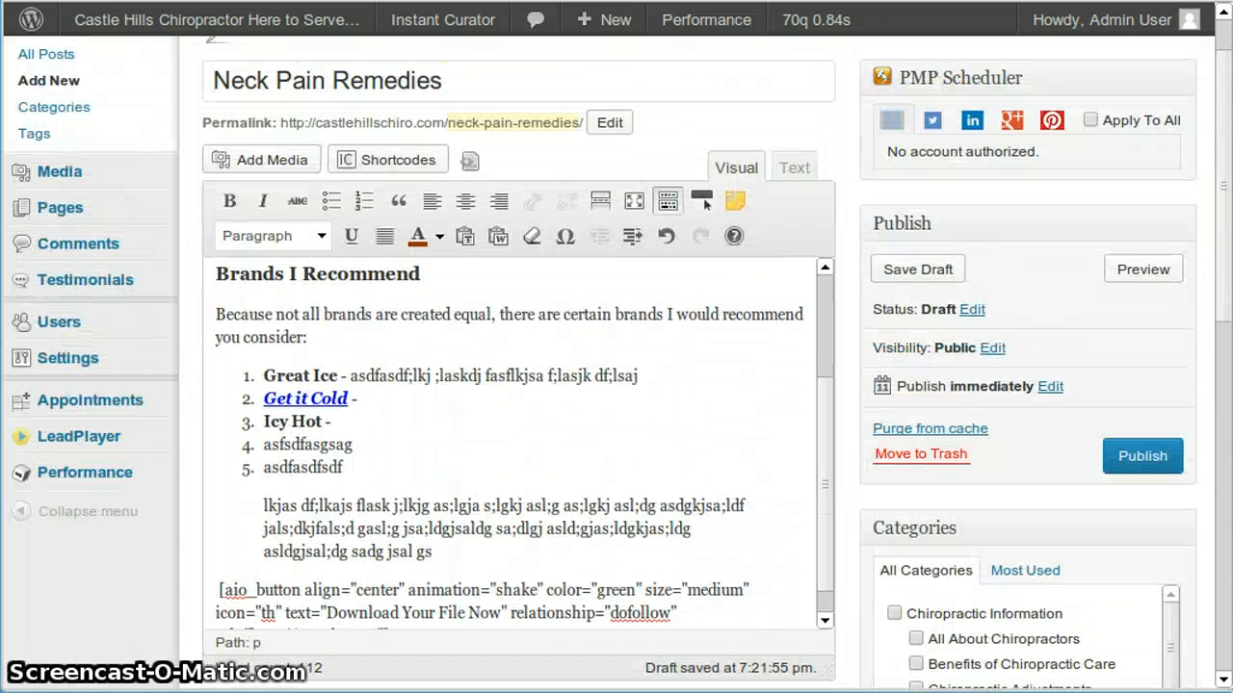
click(904, 271)
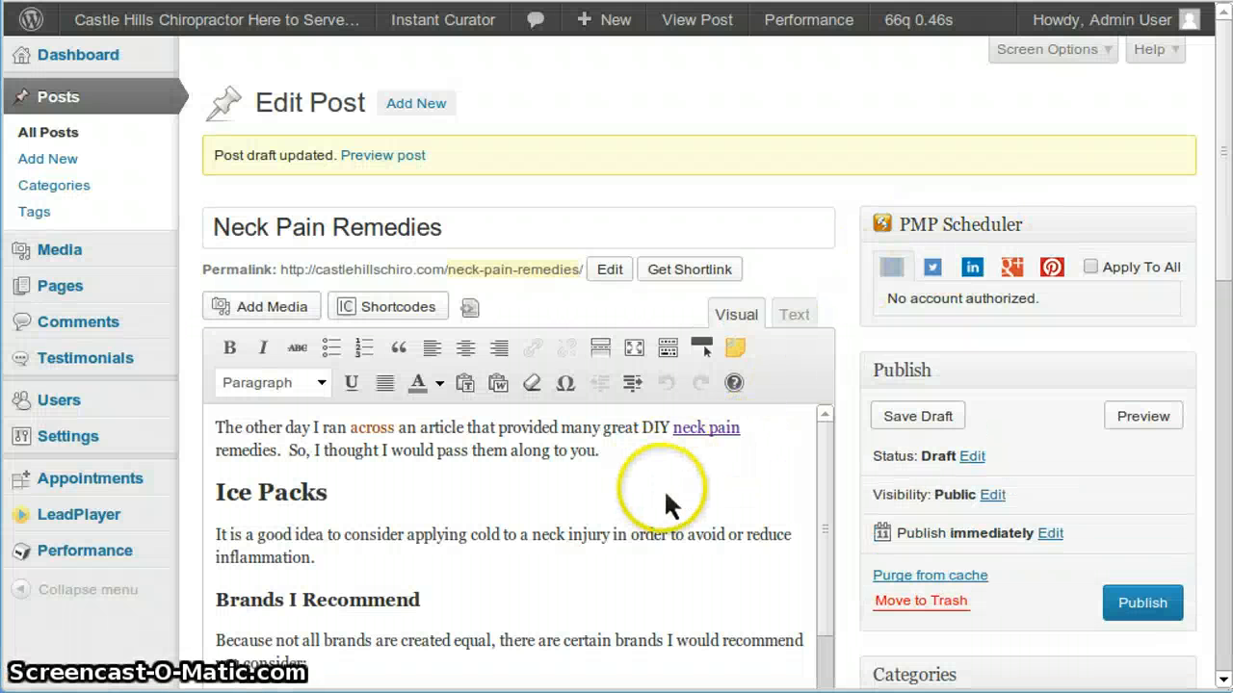
- Preview the post with the floating share bar collapsed, and test the link of its "Download Your File Now" button
click(1138, 420)
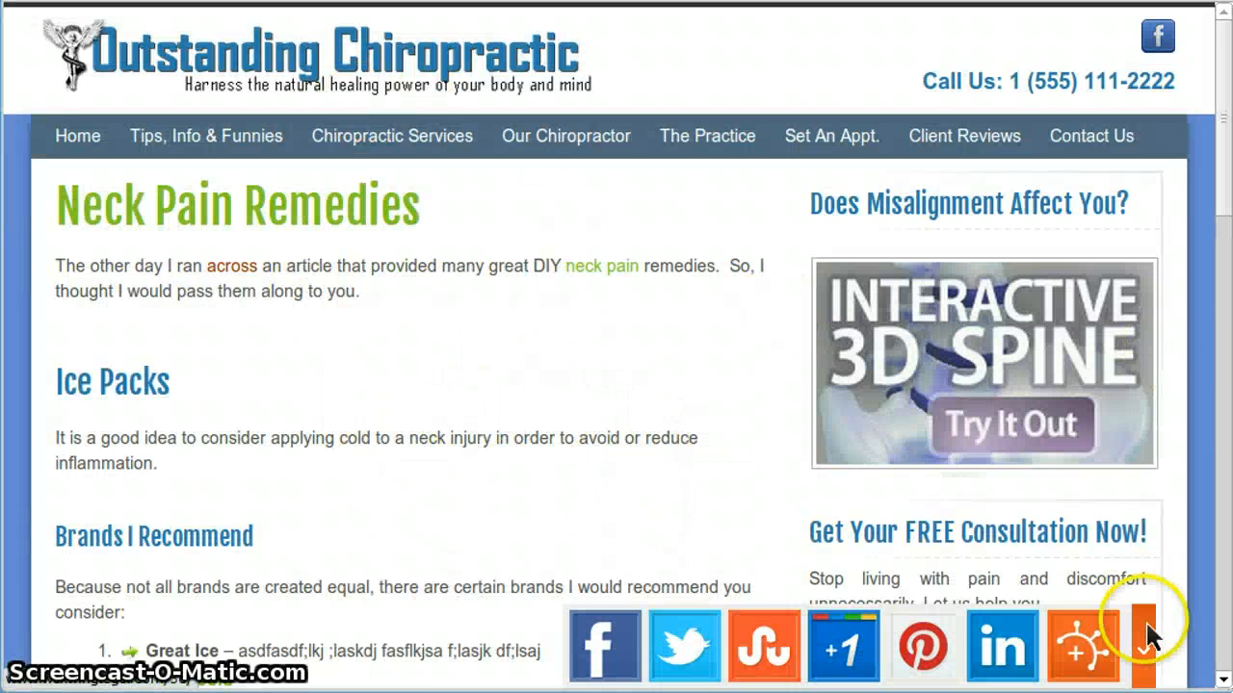
click(1146, 635)
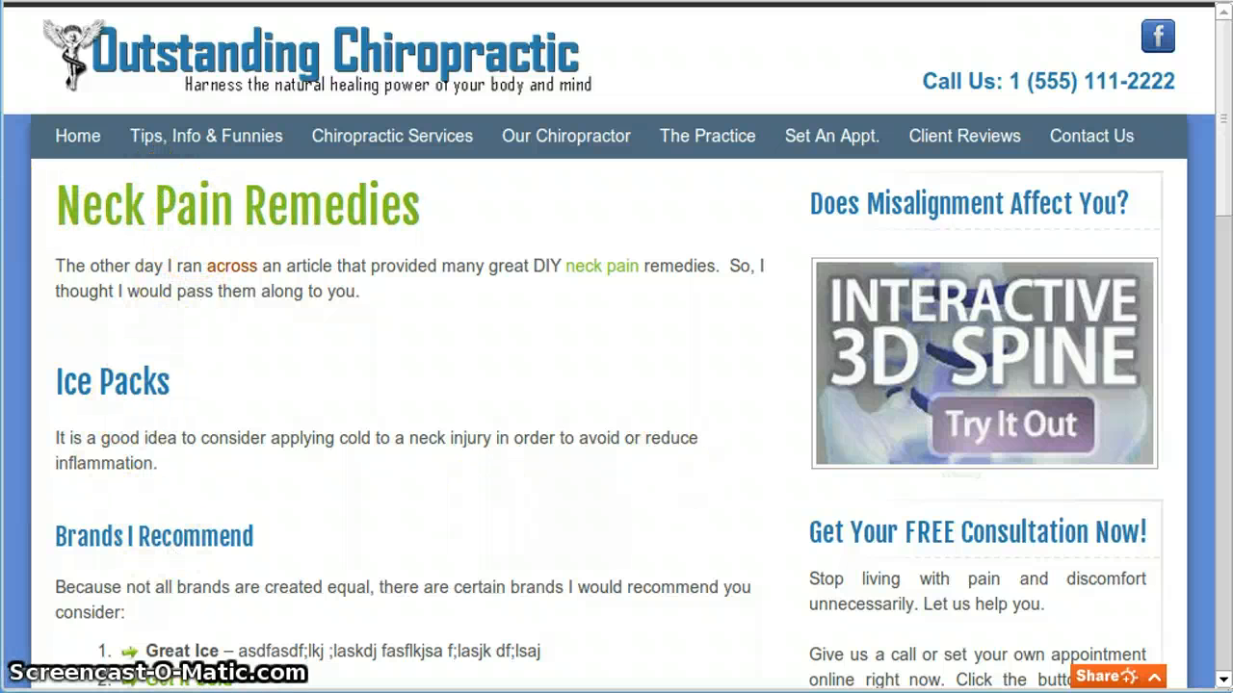
drag(1221, 165, 1215, 207)
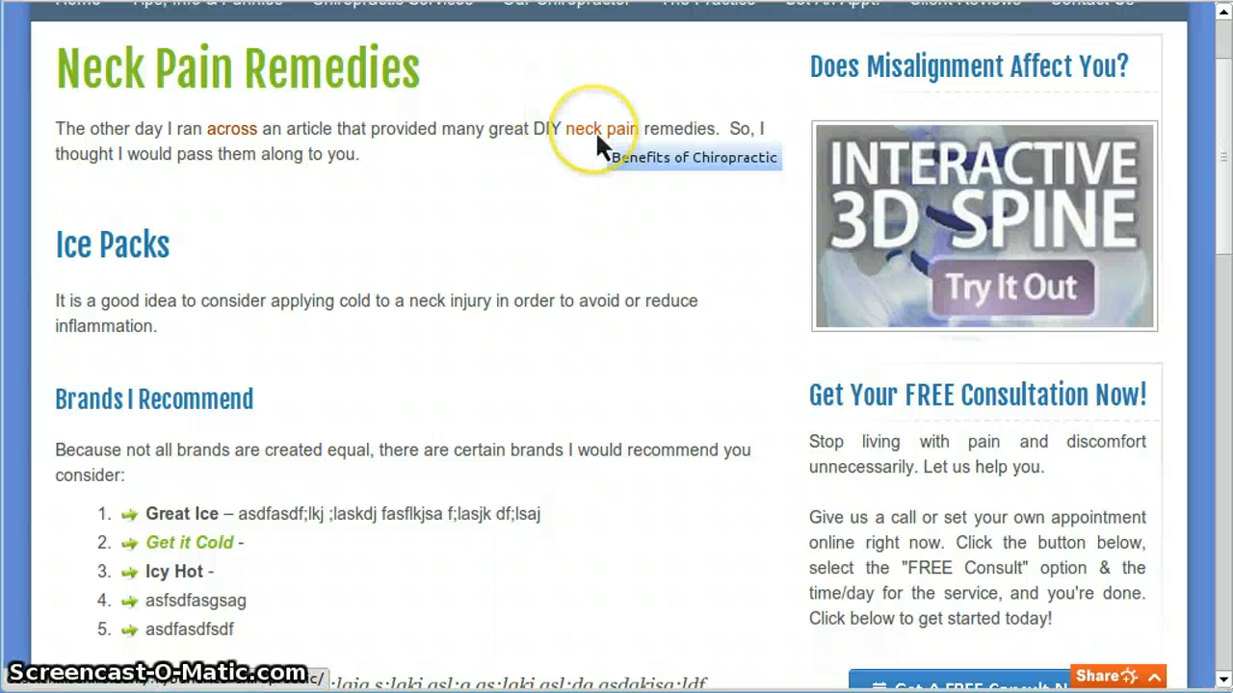
drag(1218, 159, 1222, 253)
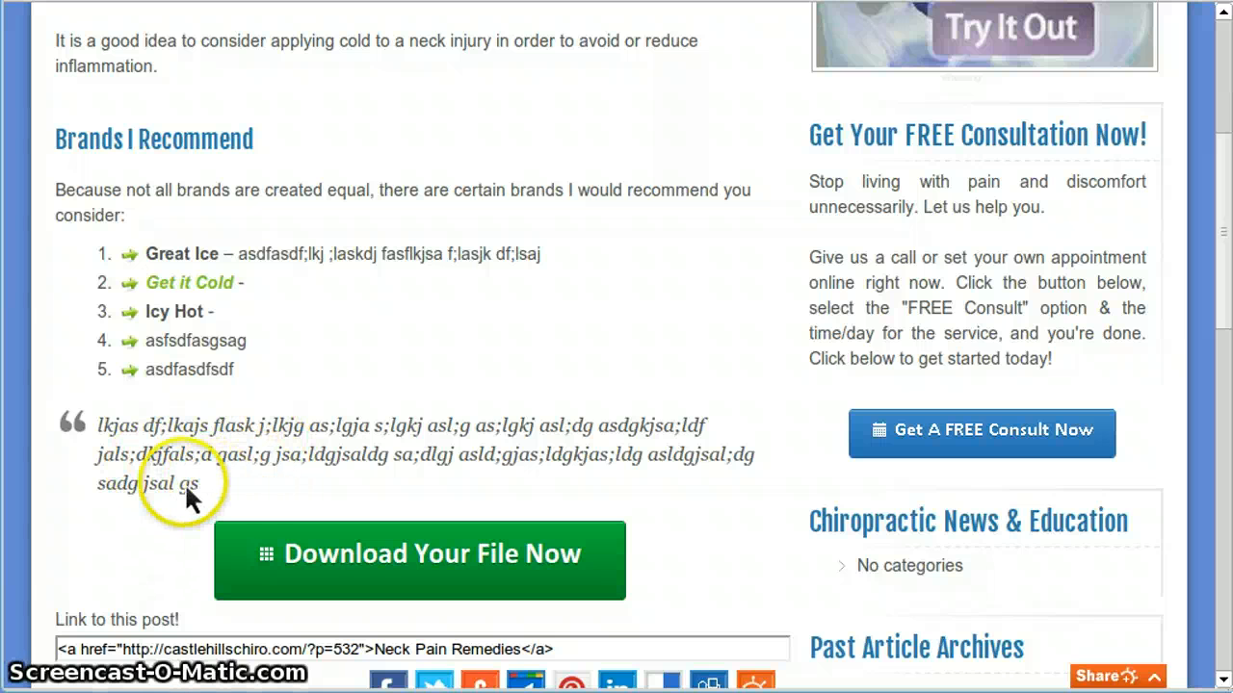
click(390, 568)
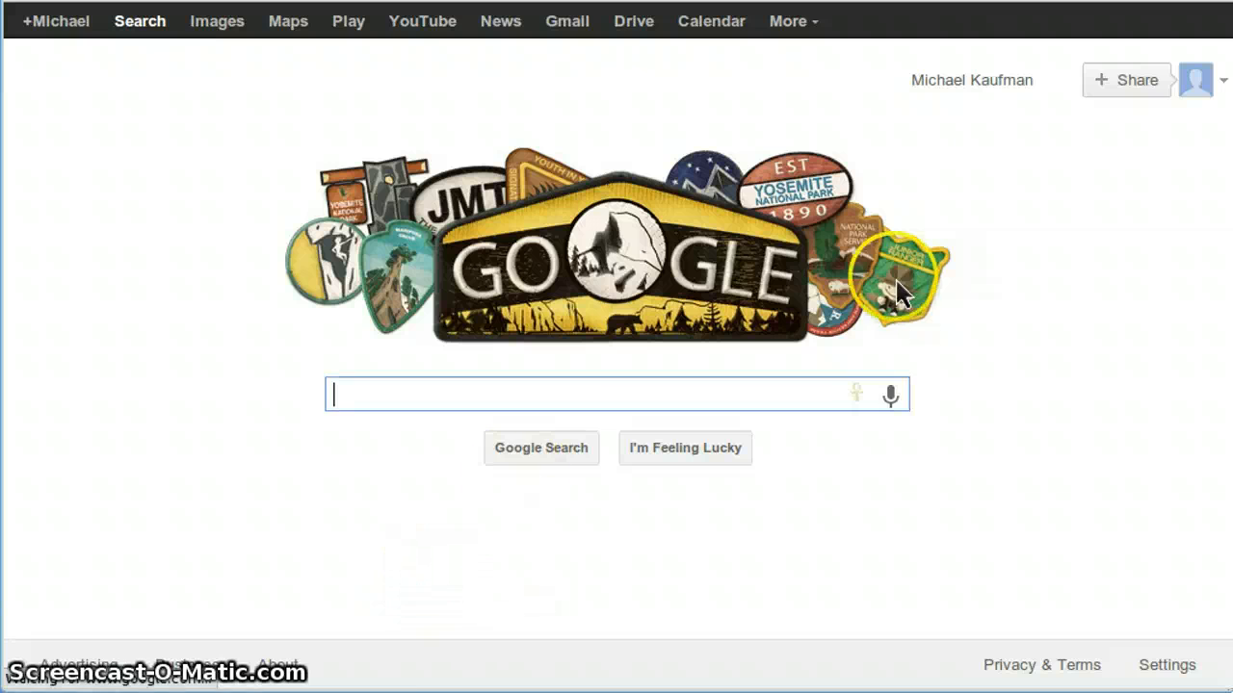